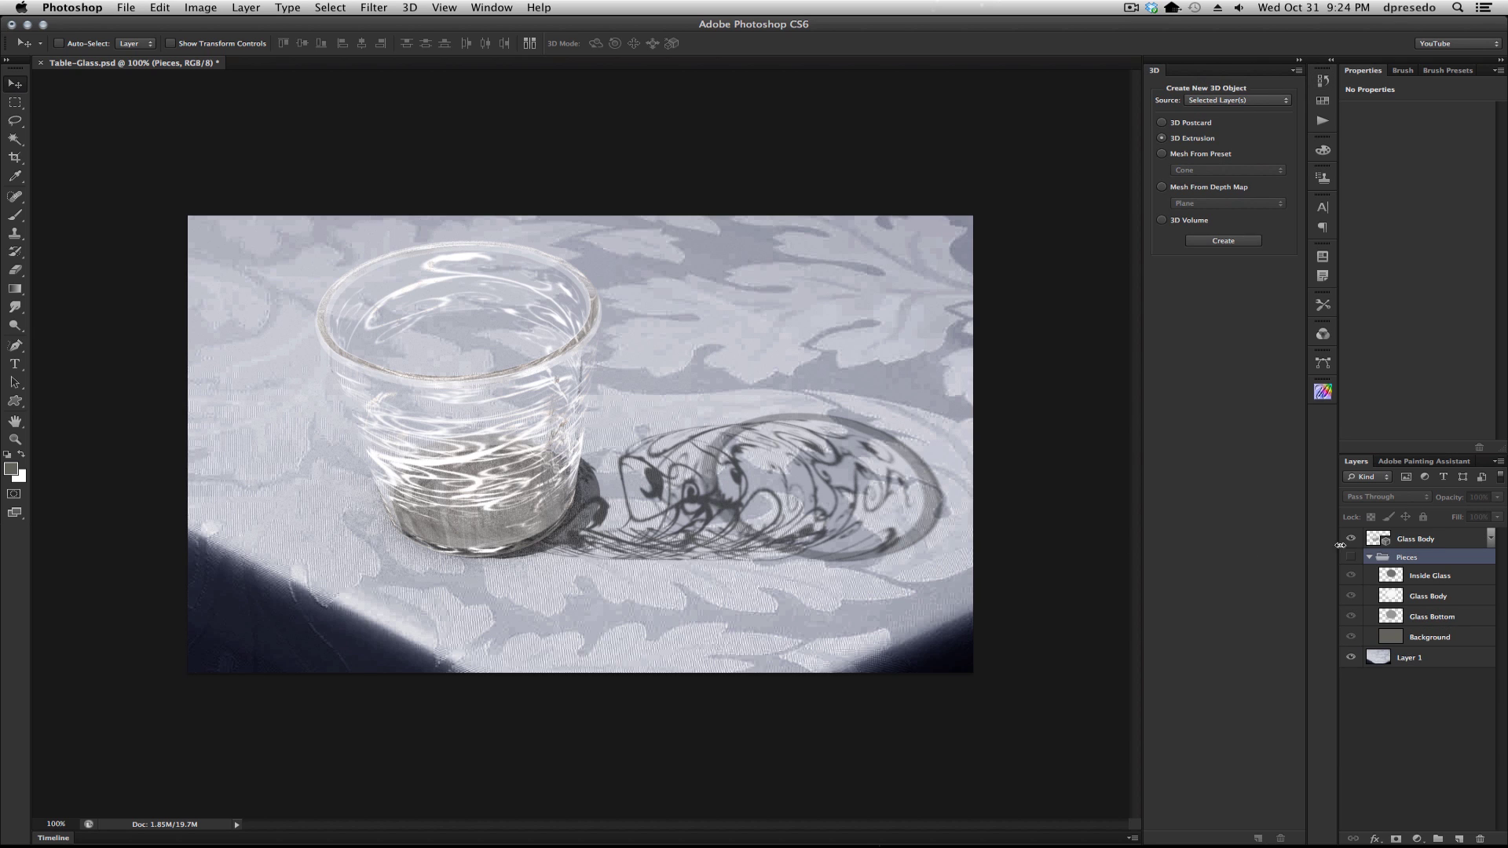
Step: Hide the finished Glass Body, show the Pieces group, and hide the Inside Glass disc
click(1351, 539)
click(1350, 557)
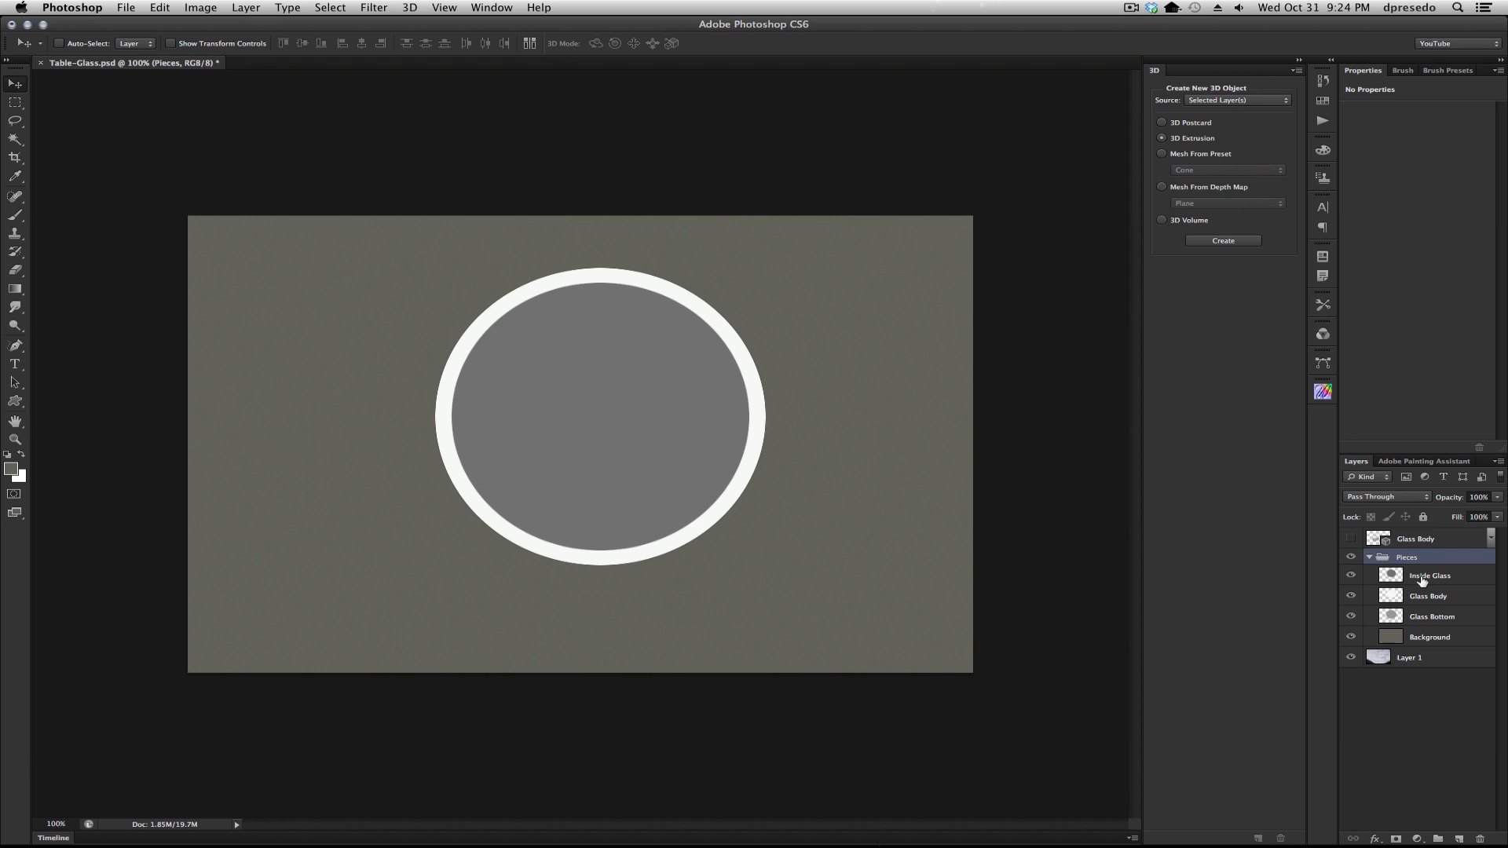
click(1351, 575)
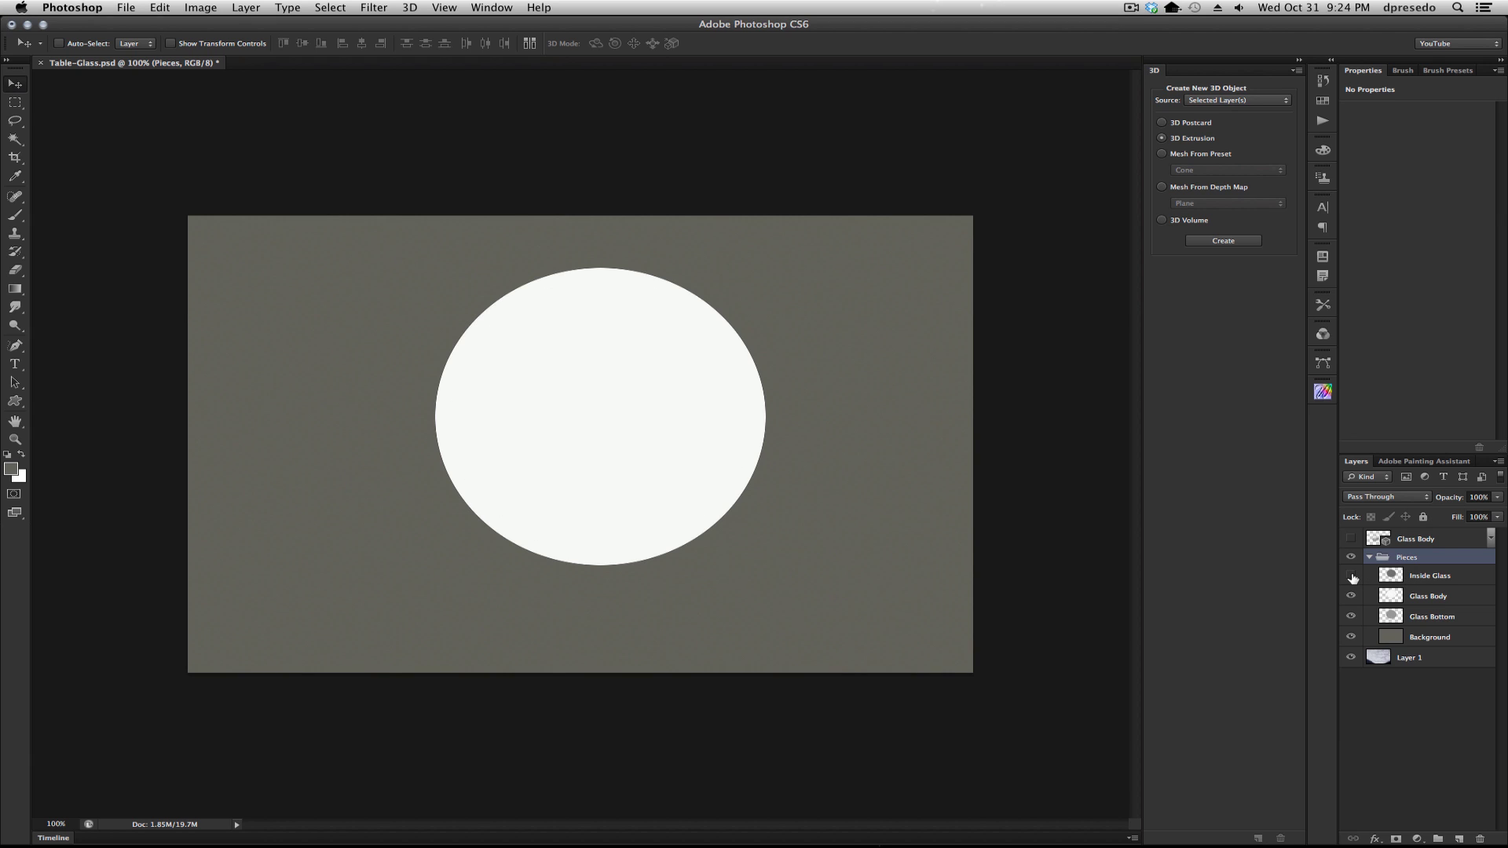
Step: Compare the Glass Body and Glass Bottom discs, leaving Glass Body visible and selected
click(1436, 582)
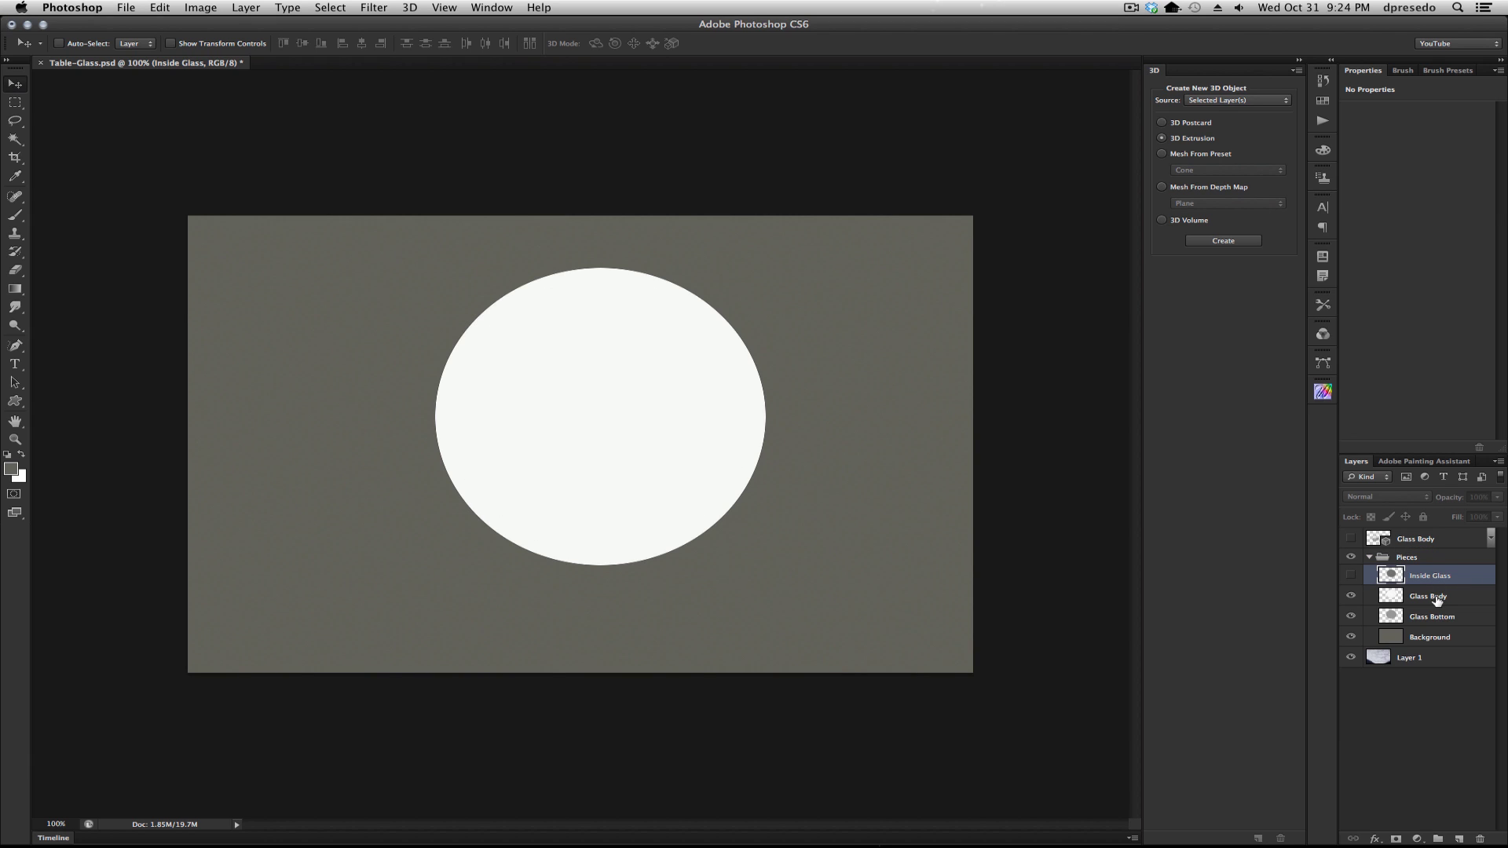
click(1437, 599)
click(1436, 619)
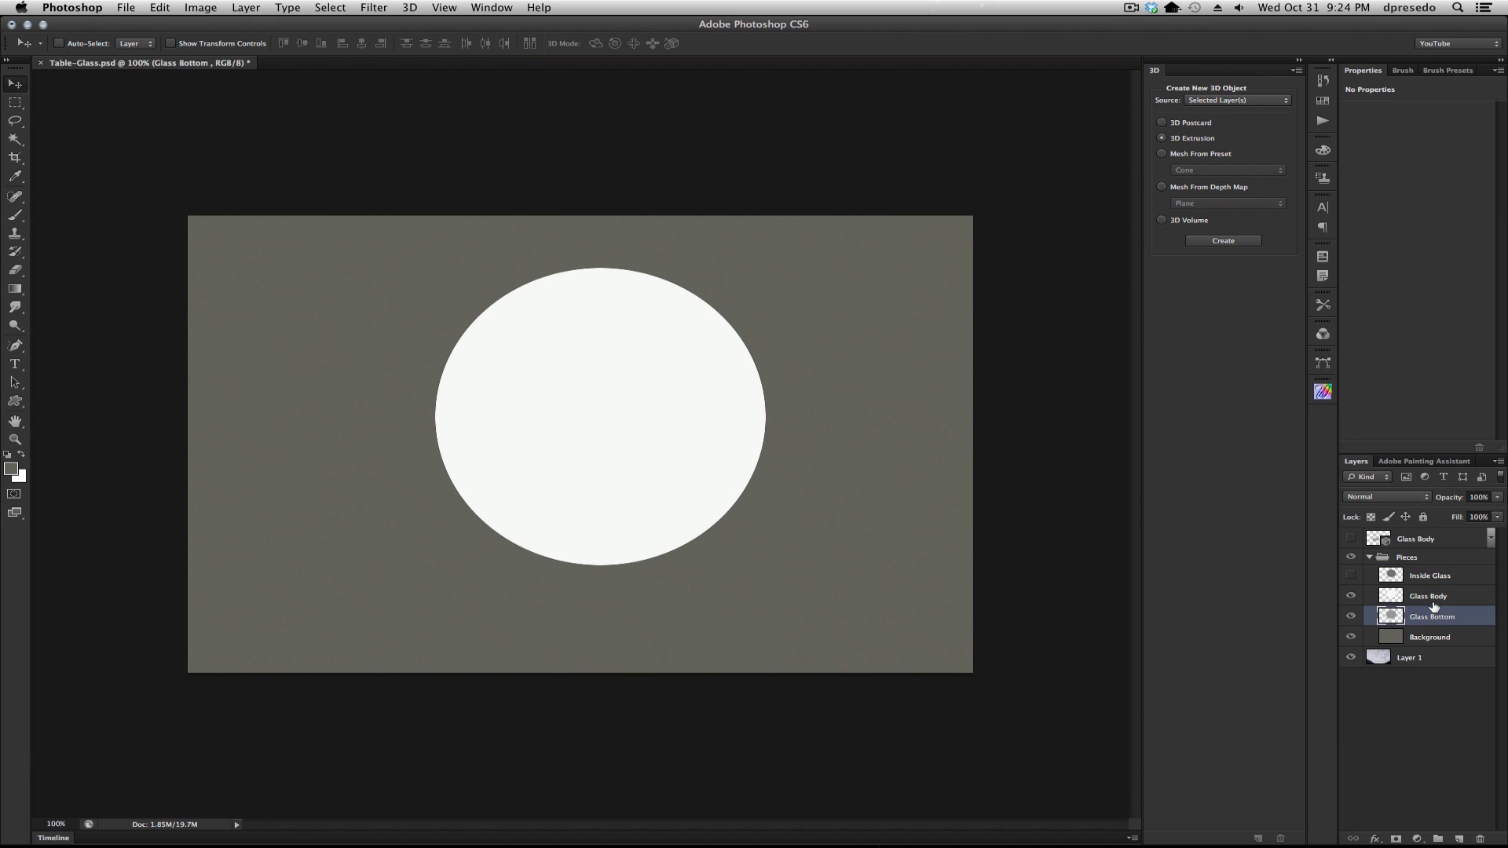
click(1352, 596)
click(1353, 596)
click(1352, 597)
click(1434, 598)
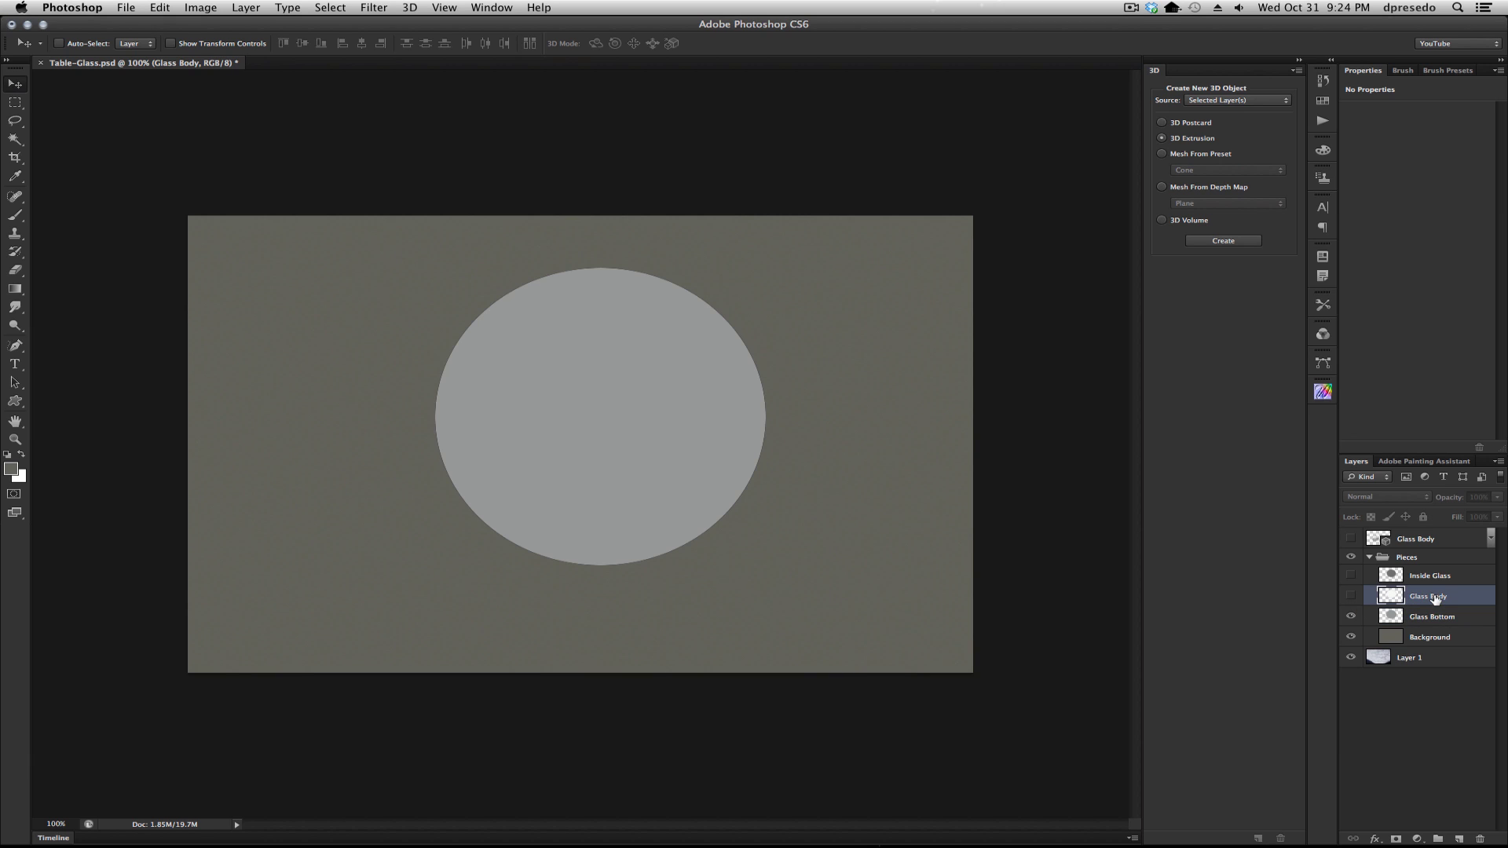
click(1351, 597)
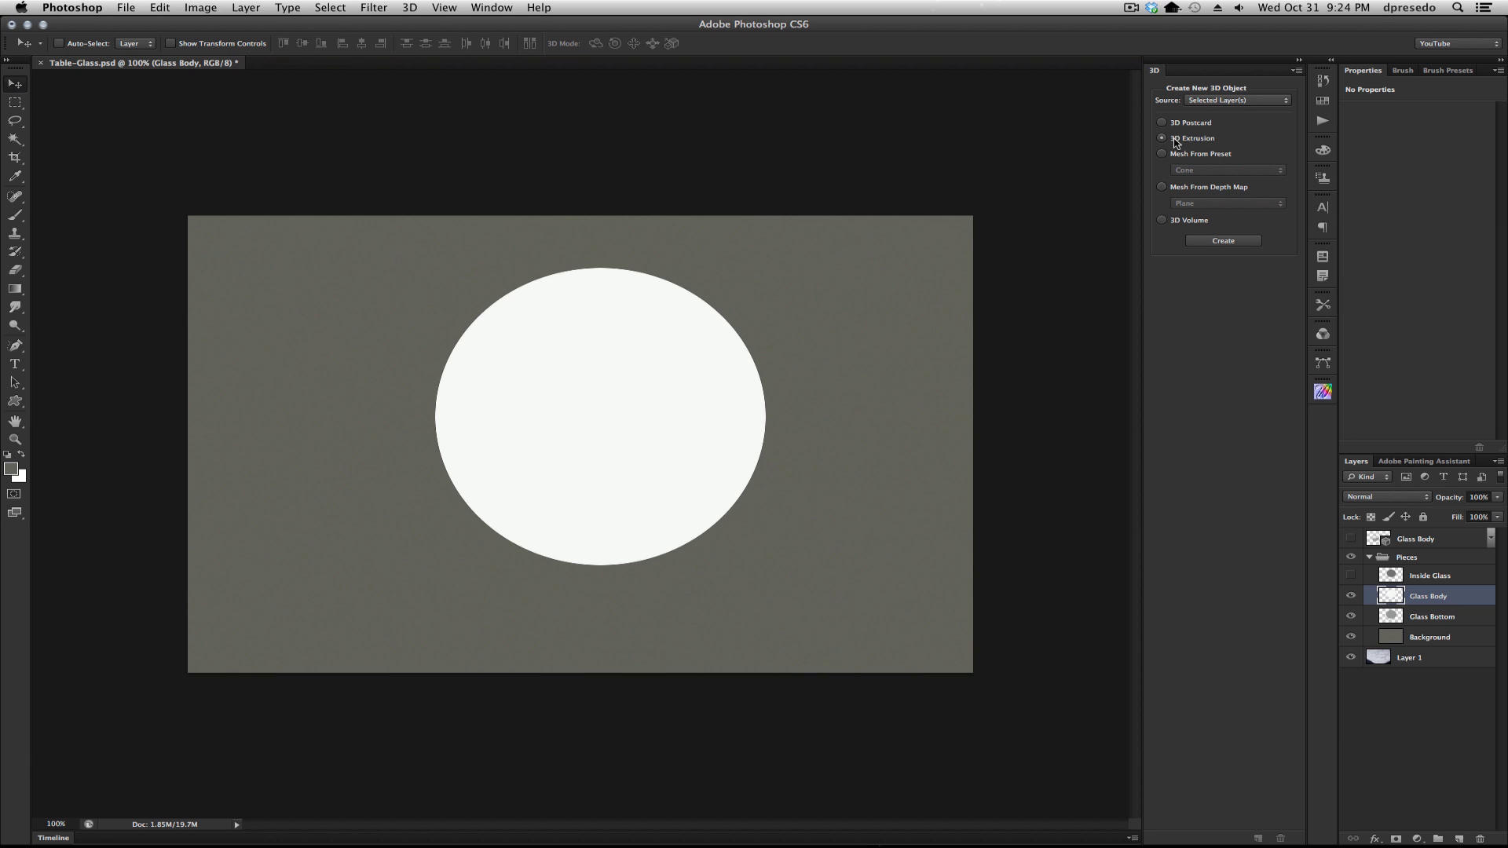
Step: Create 3D extrusions from the Glass Body and Glass Bottom circles, then reselect Glass Body
click(1217, 240)
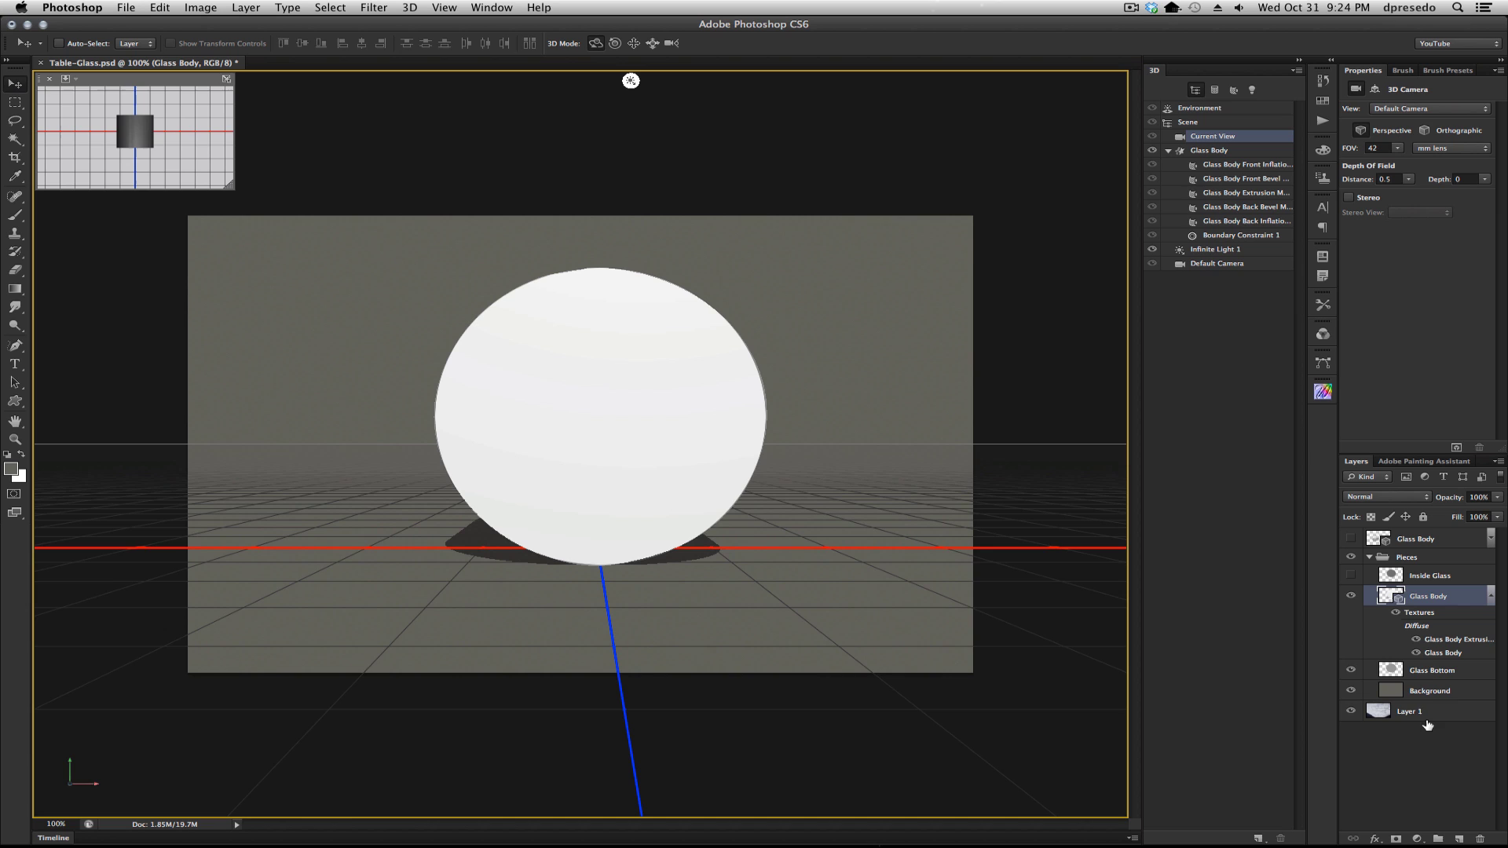
click(1431, 672)
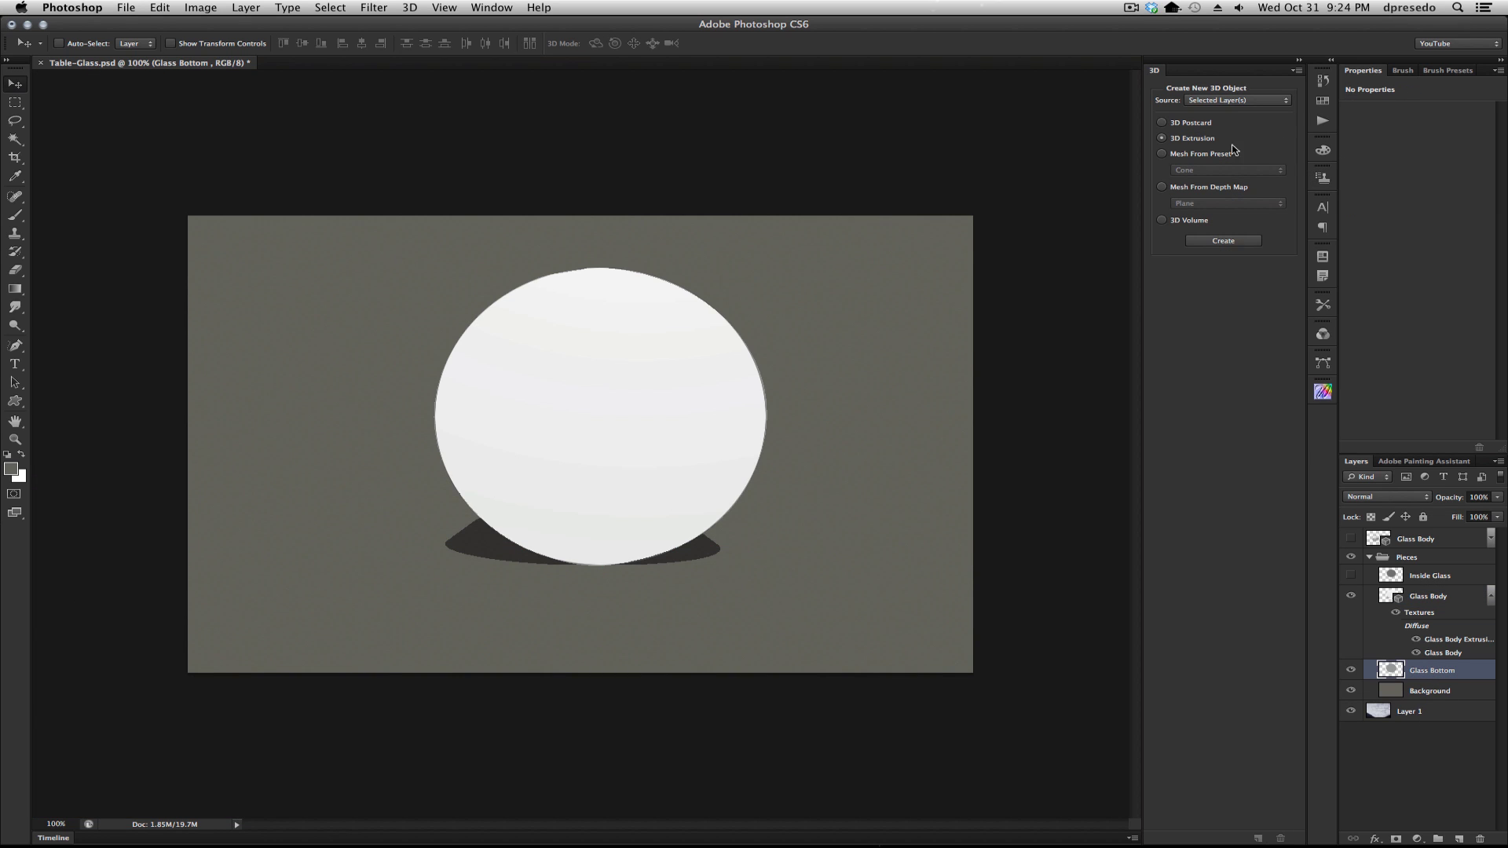
click(1231, 240)
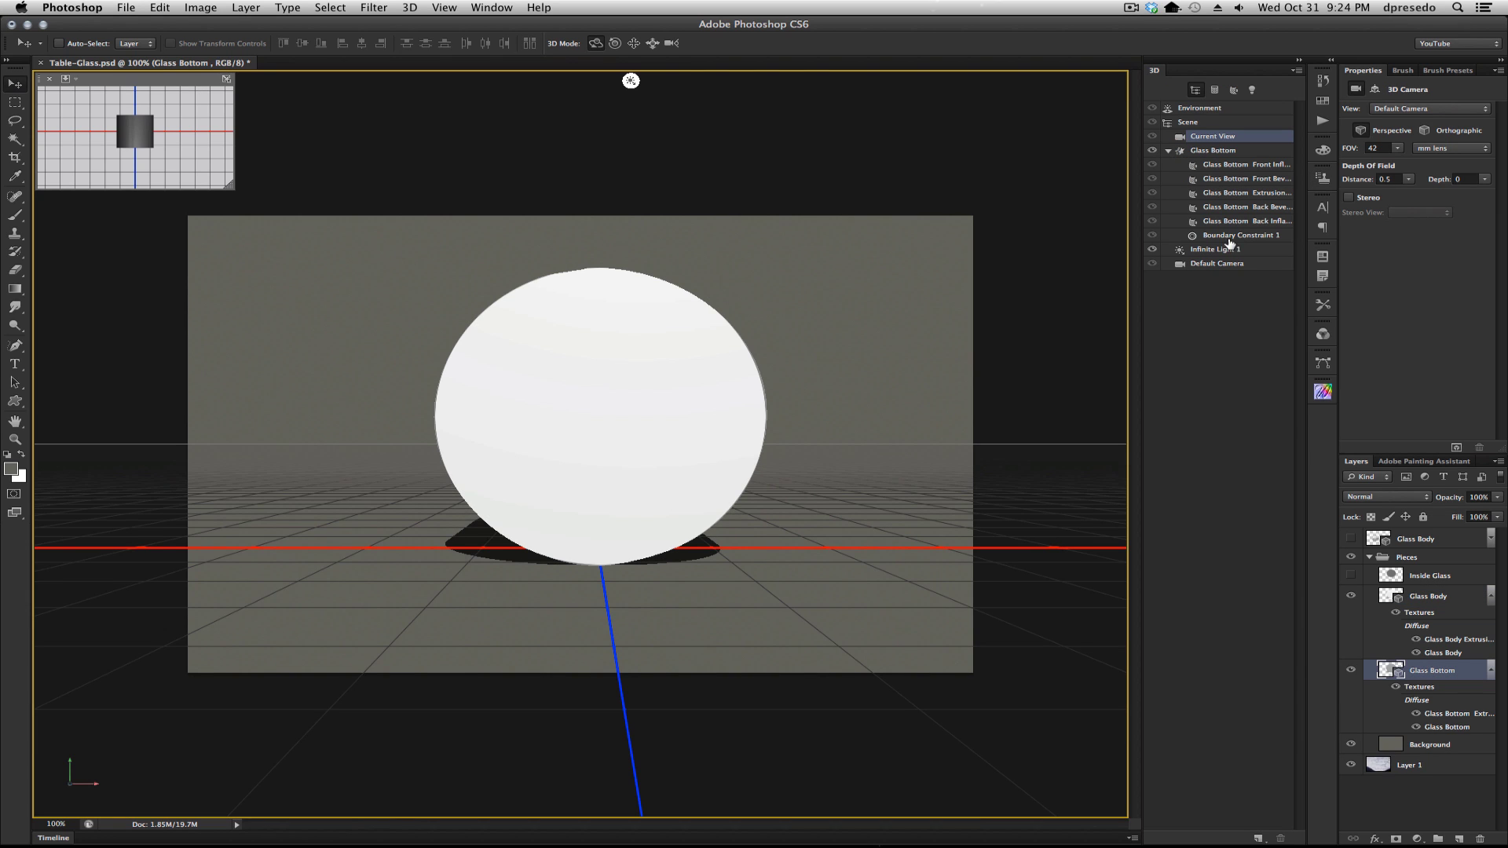
click(1430, 599)
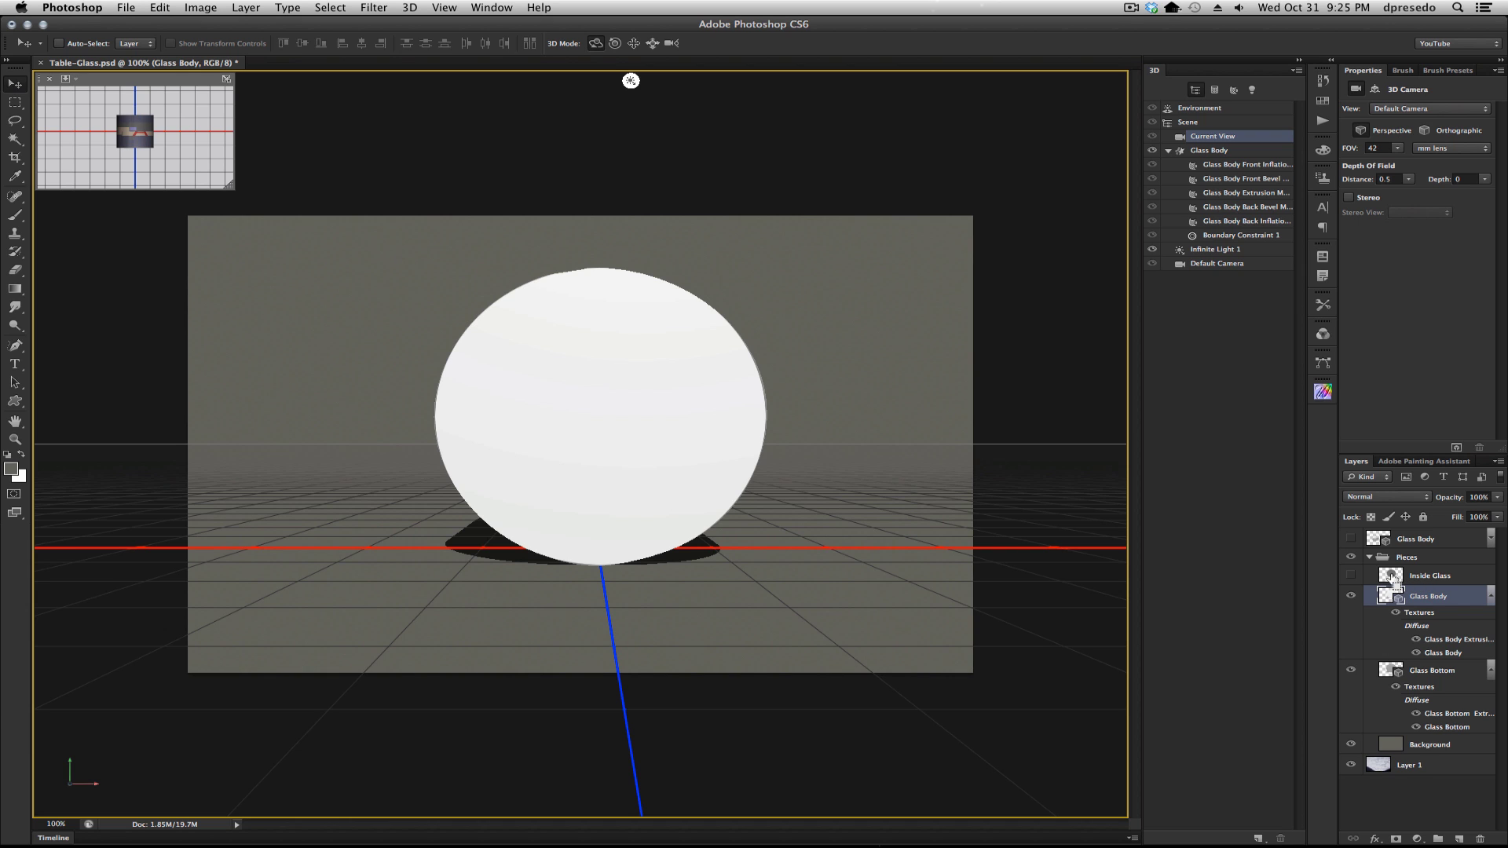
Step: Add the Inside Glass selection as an internal constraint on Glass Body, typed as Hole
super+click(1394, 579)
click(403, 7)
mouse_move(491, 137)
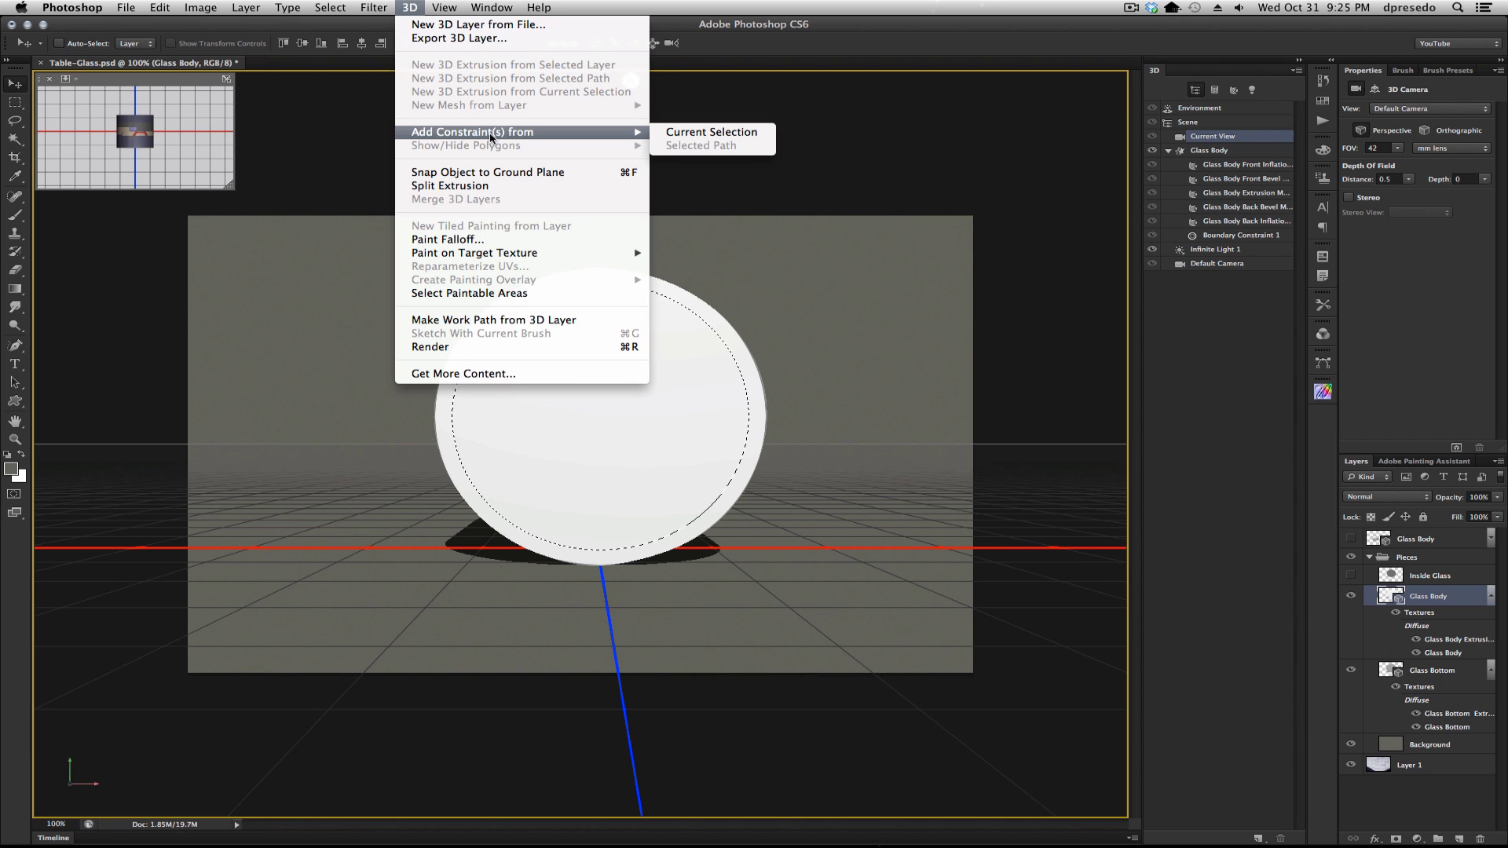
click(700, 133)
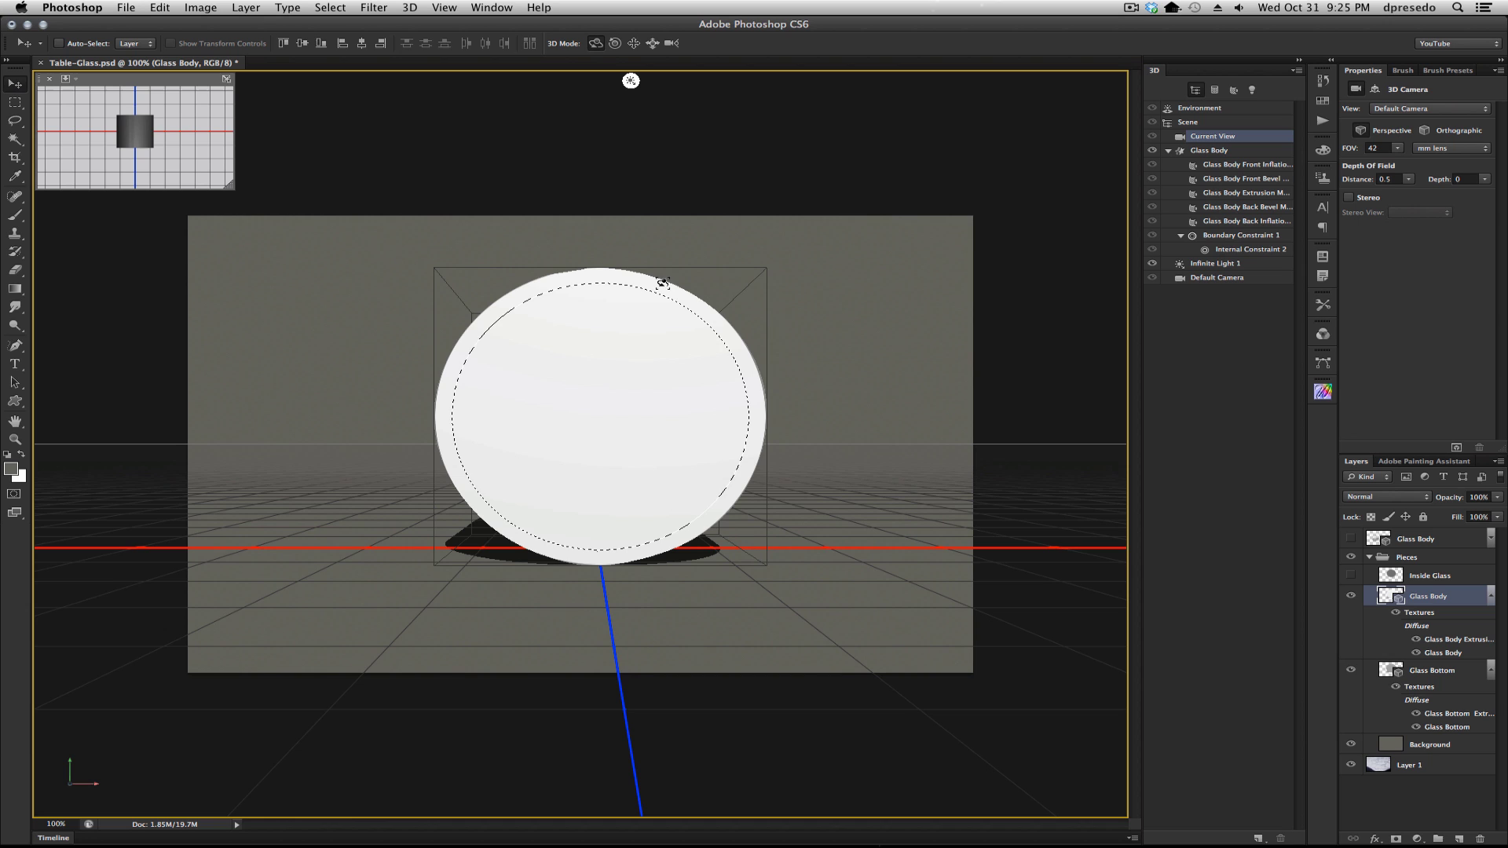
click(1233, 249)
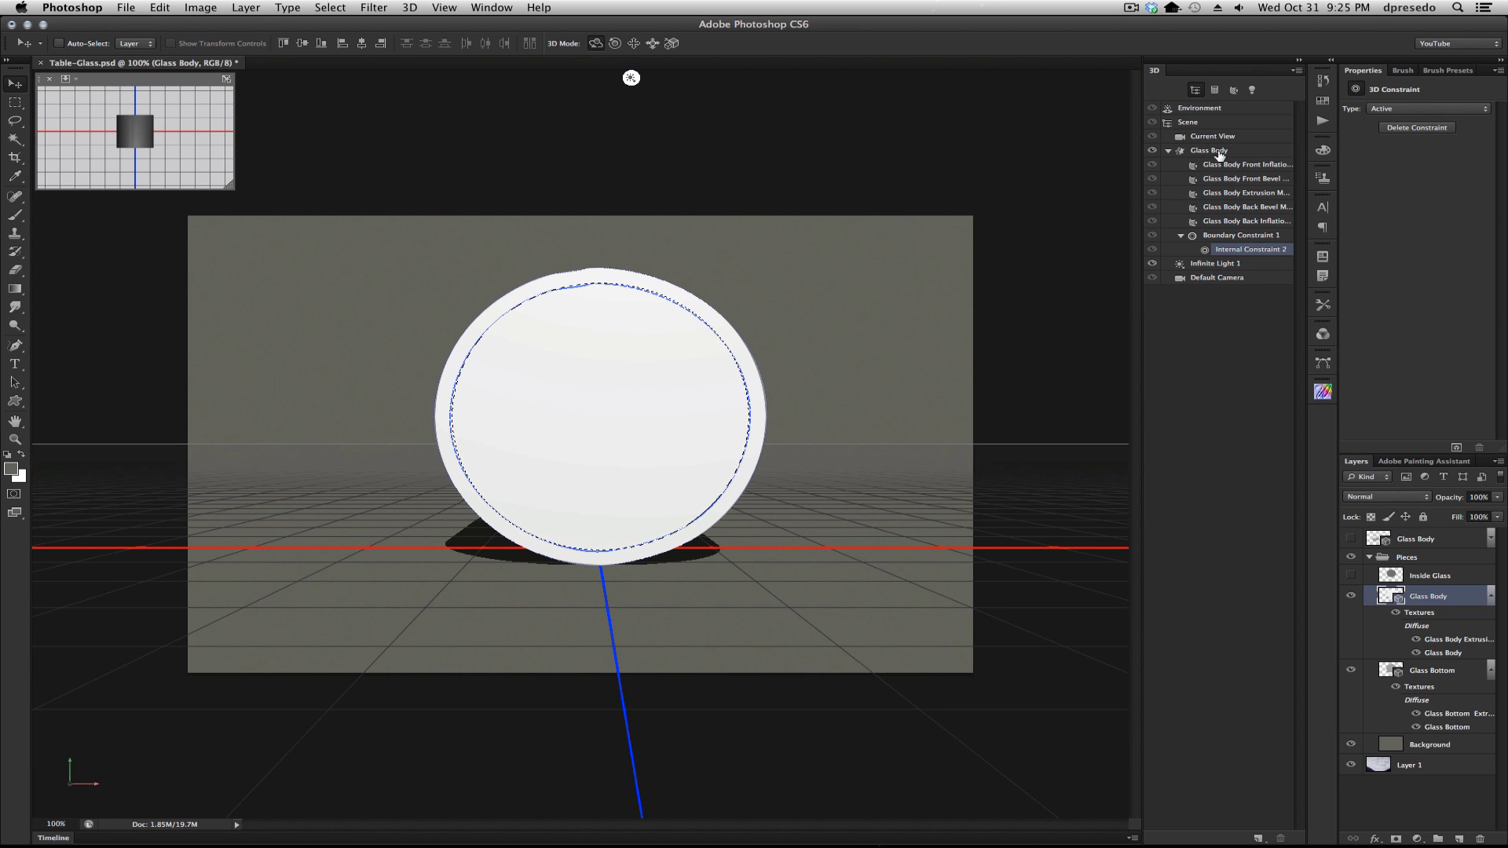
click(1411, 112)
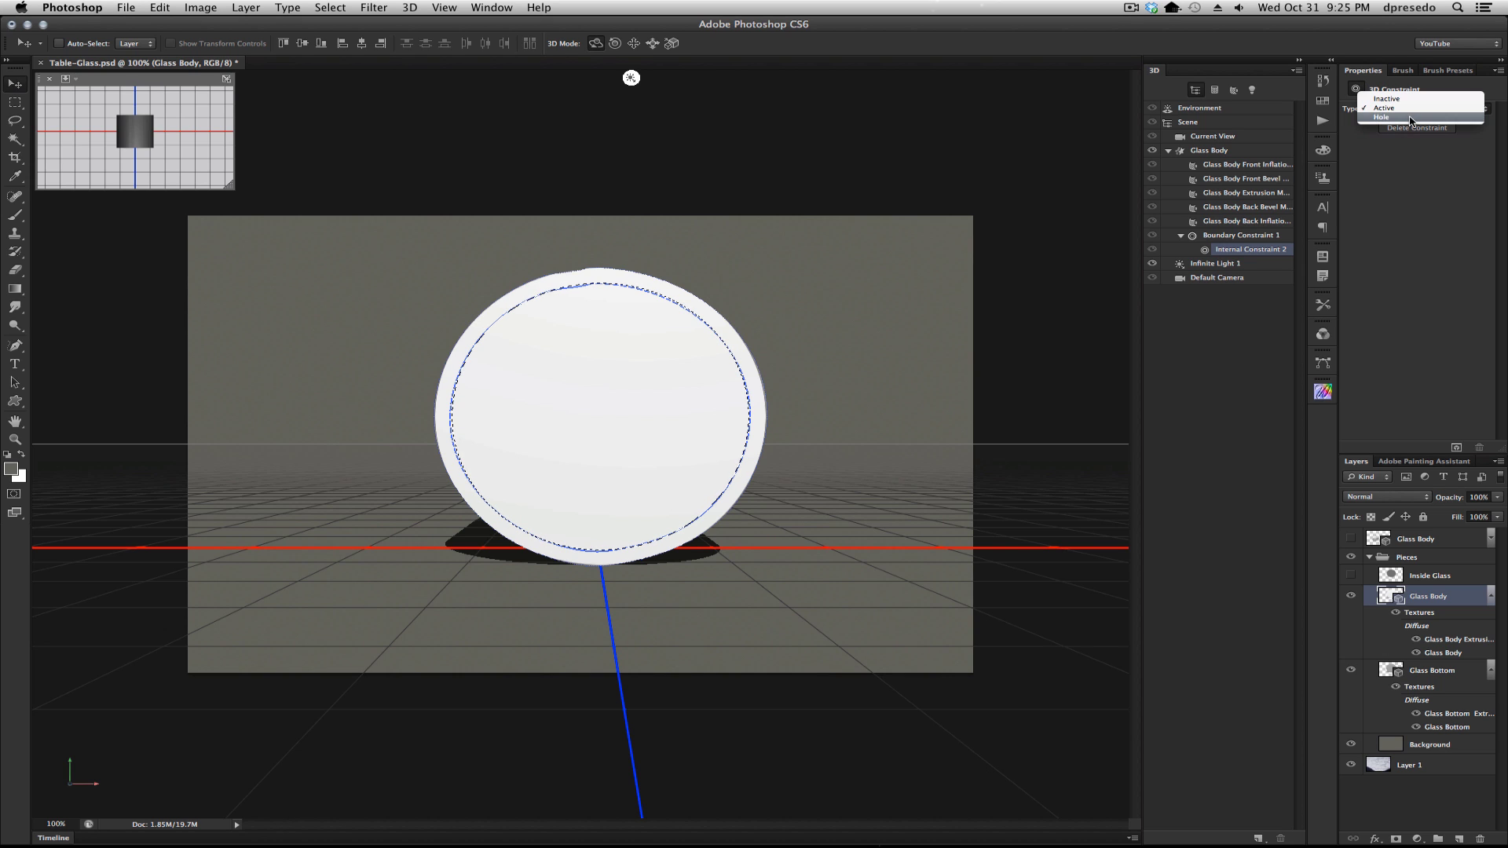
click(1412, 118)
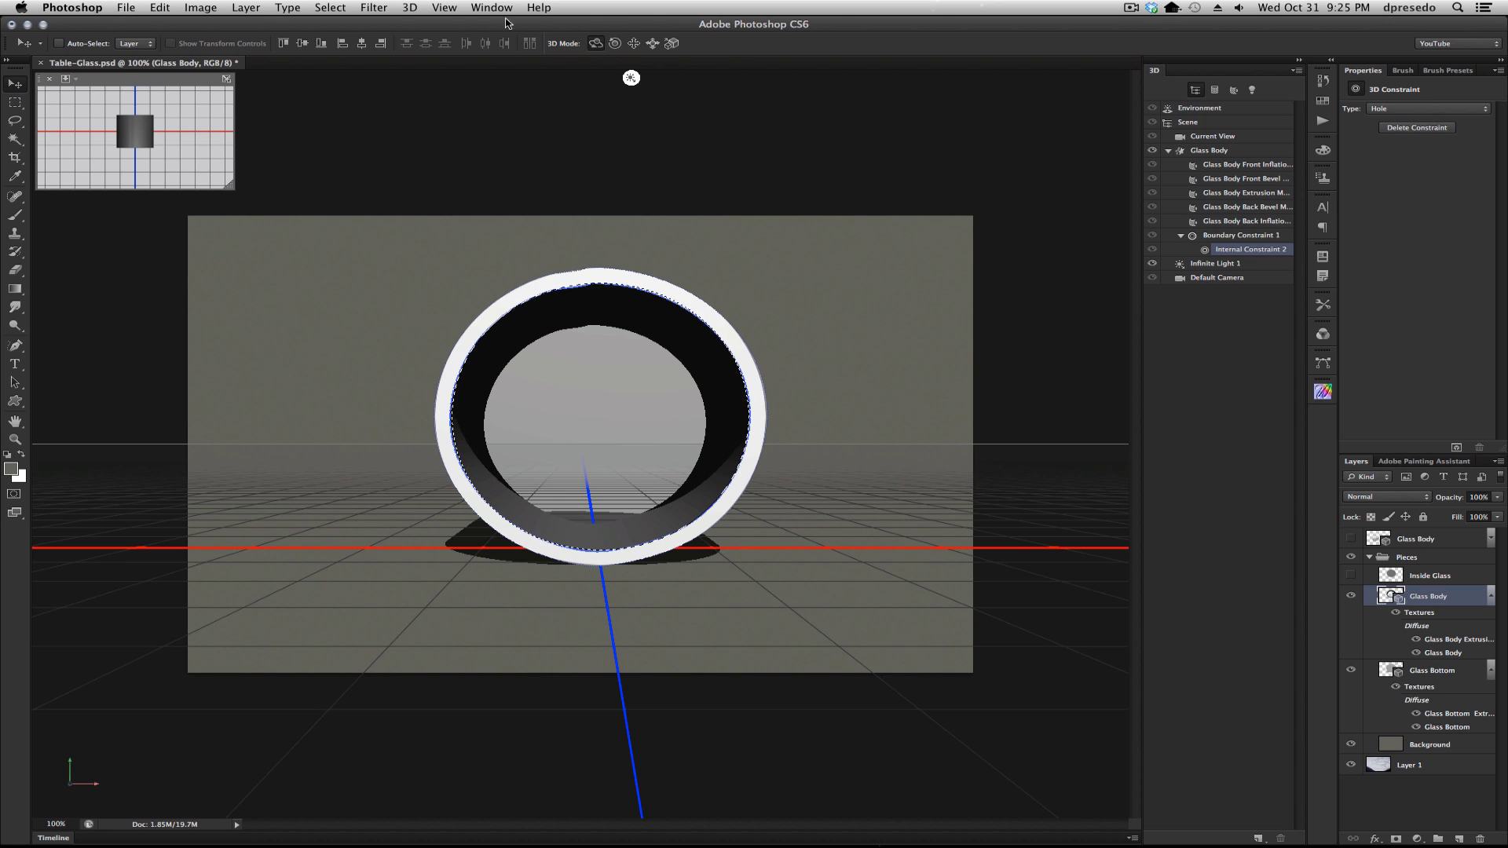
Step: Check the Glass Body and Glass Bottom rings from the front using the camera view widget
click(410, 9)
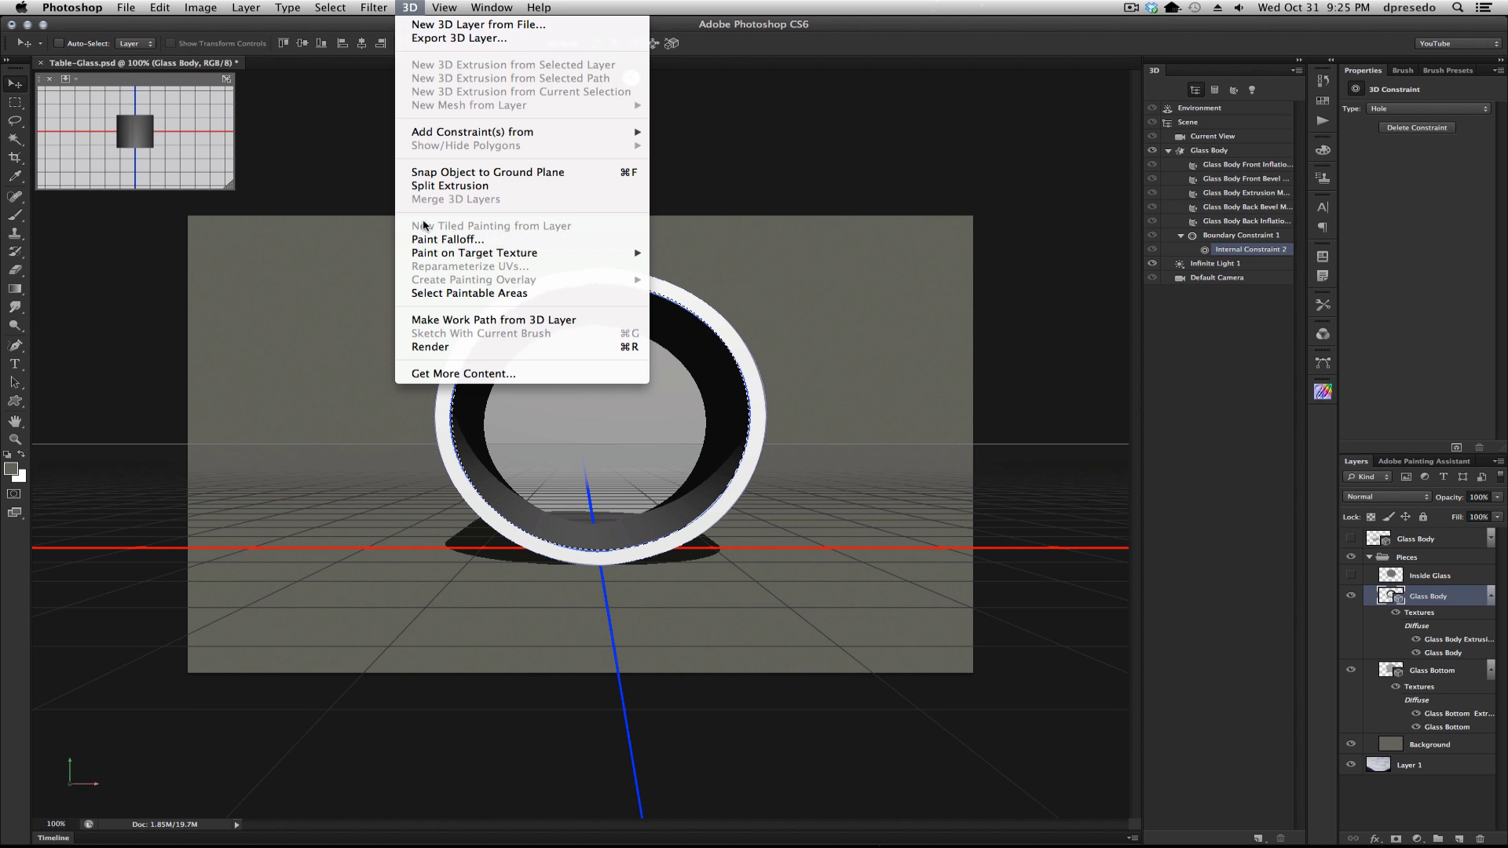
click(299, 206)
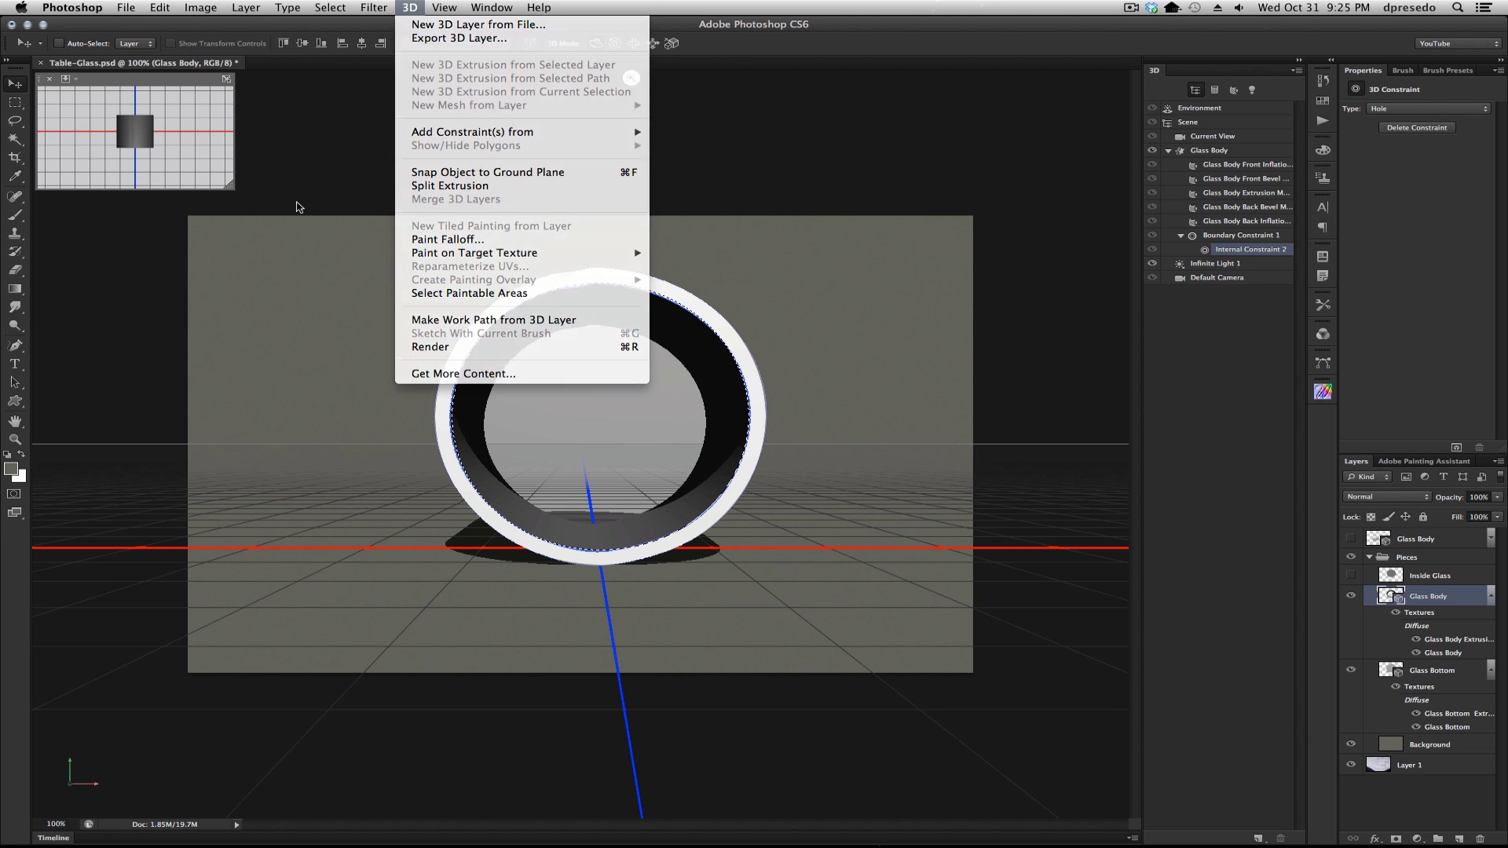
click(77, 78)
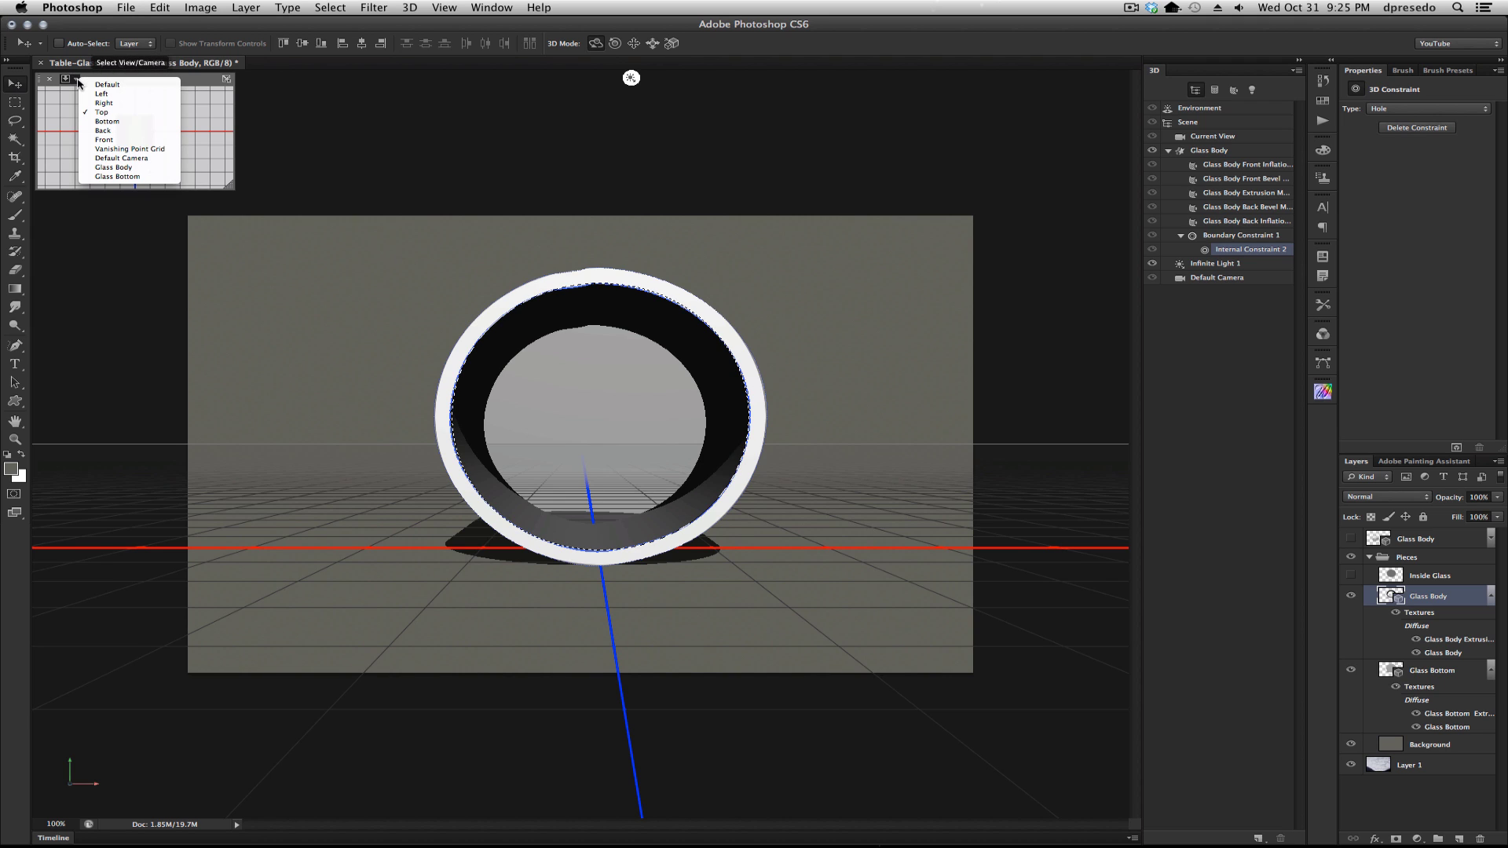
click(117, 140)
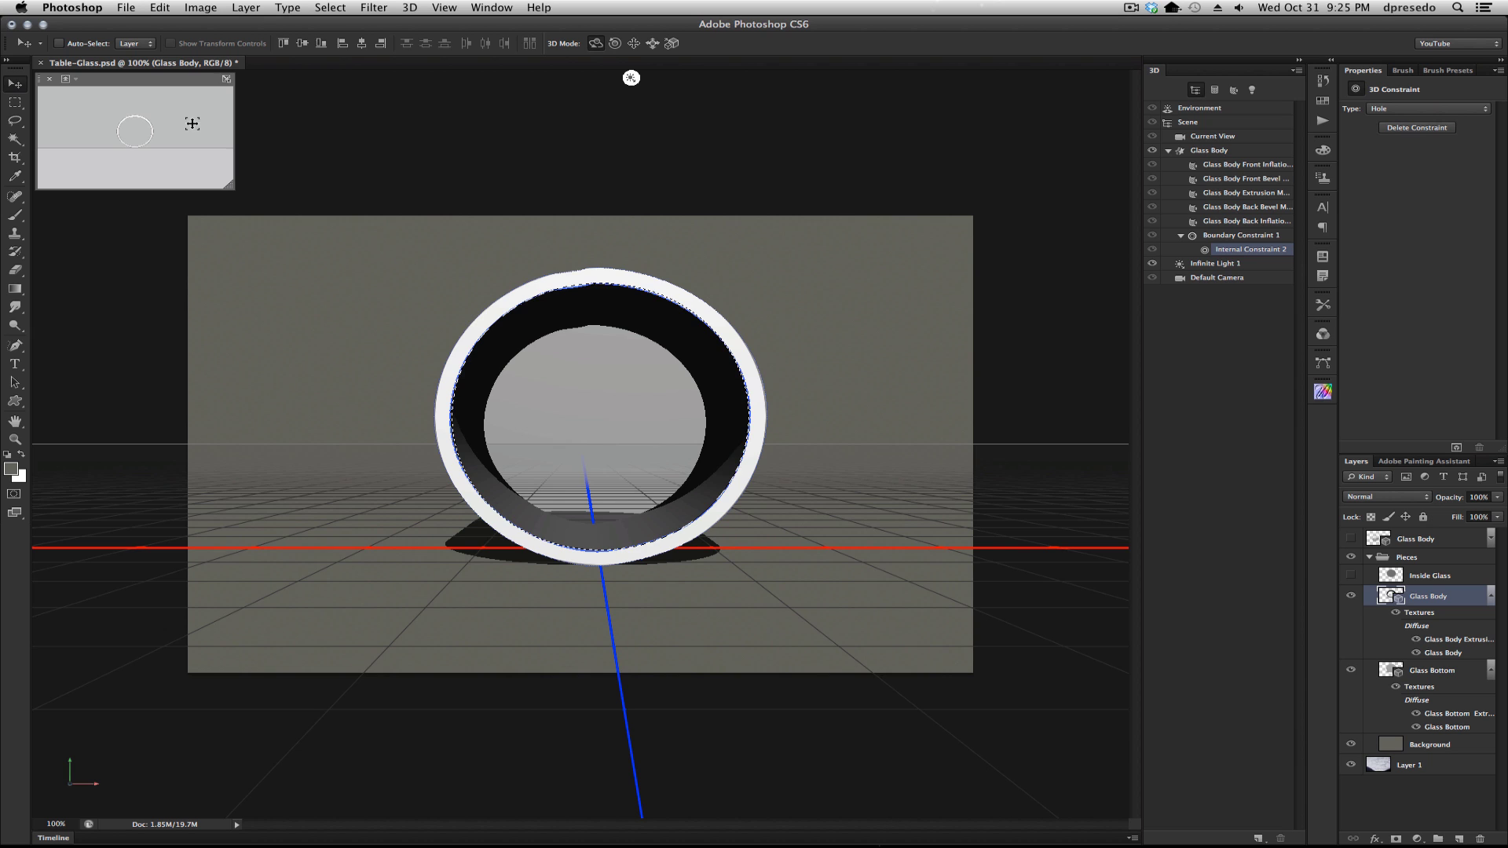
click(227, 79)
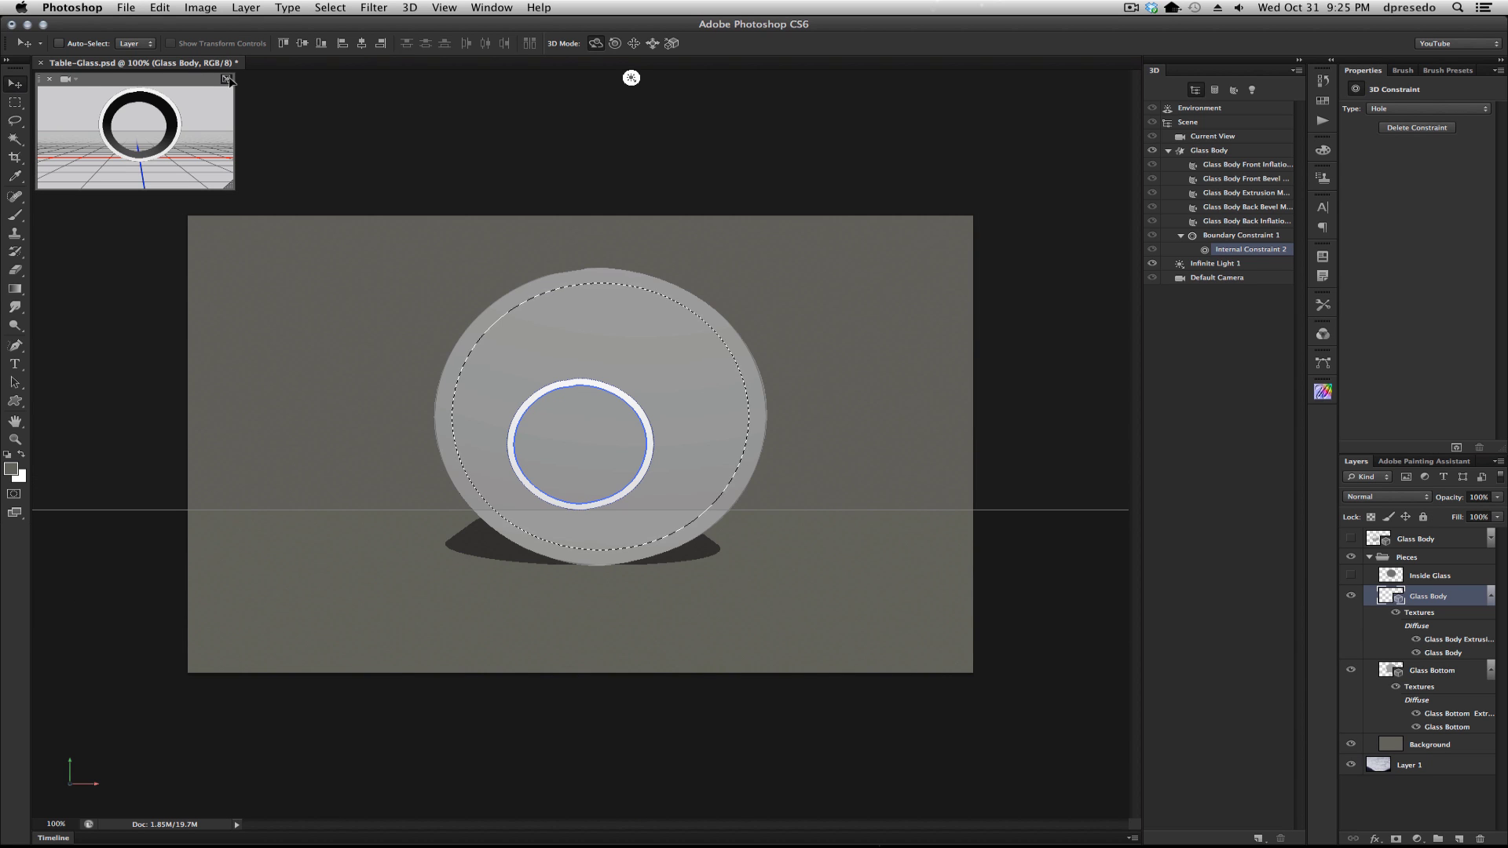
click(1427, 667)
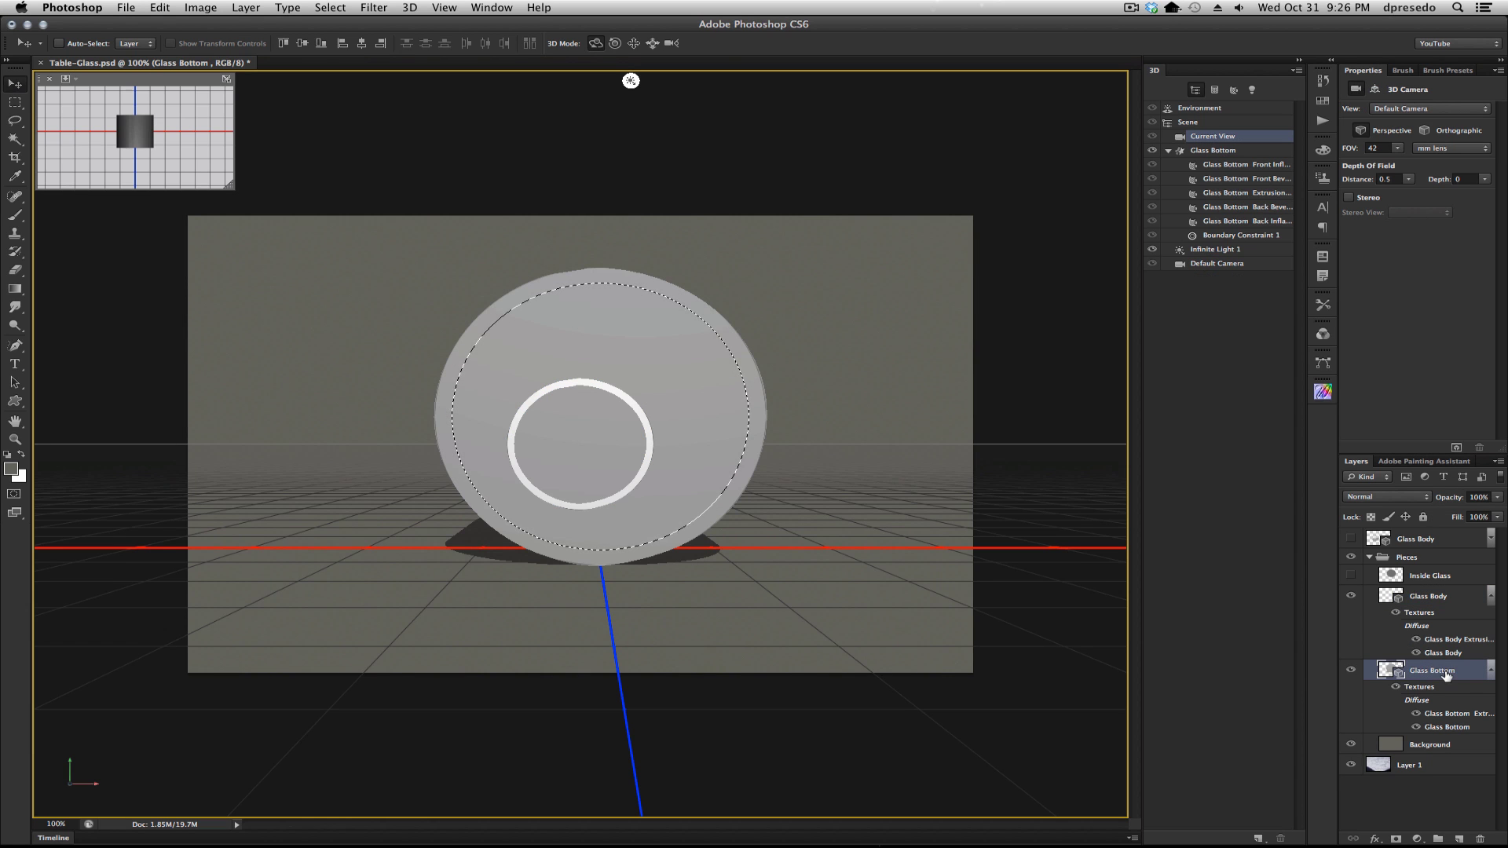
click(81, 80)
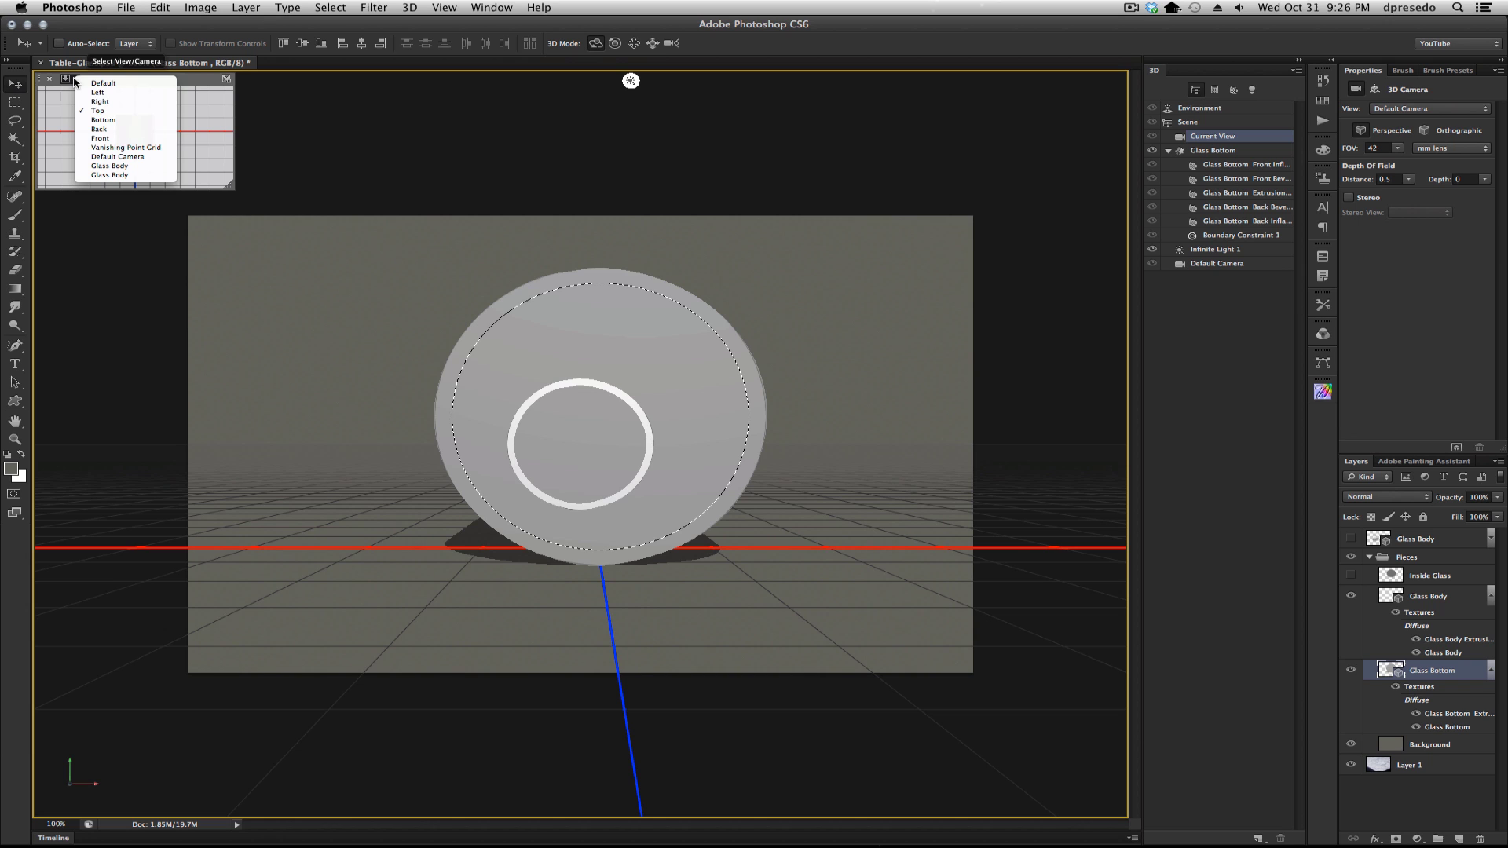
click(162, 130)
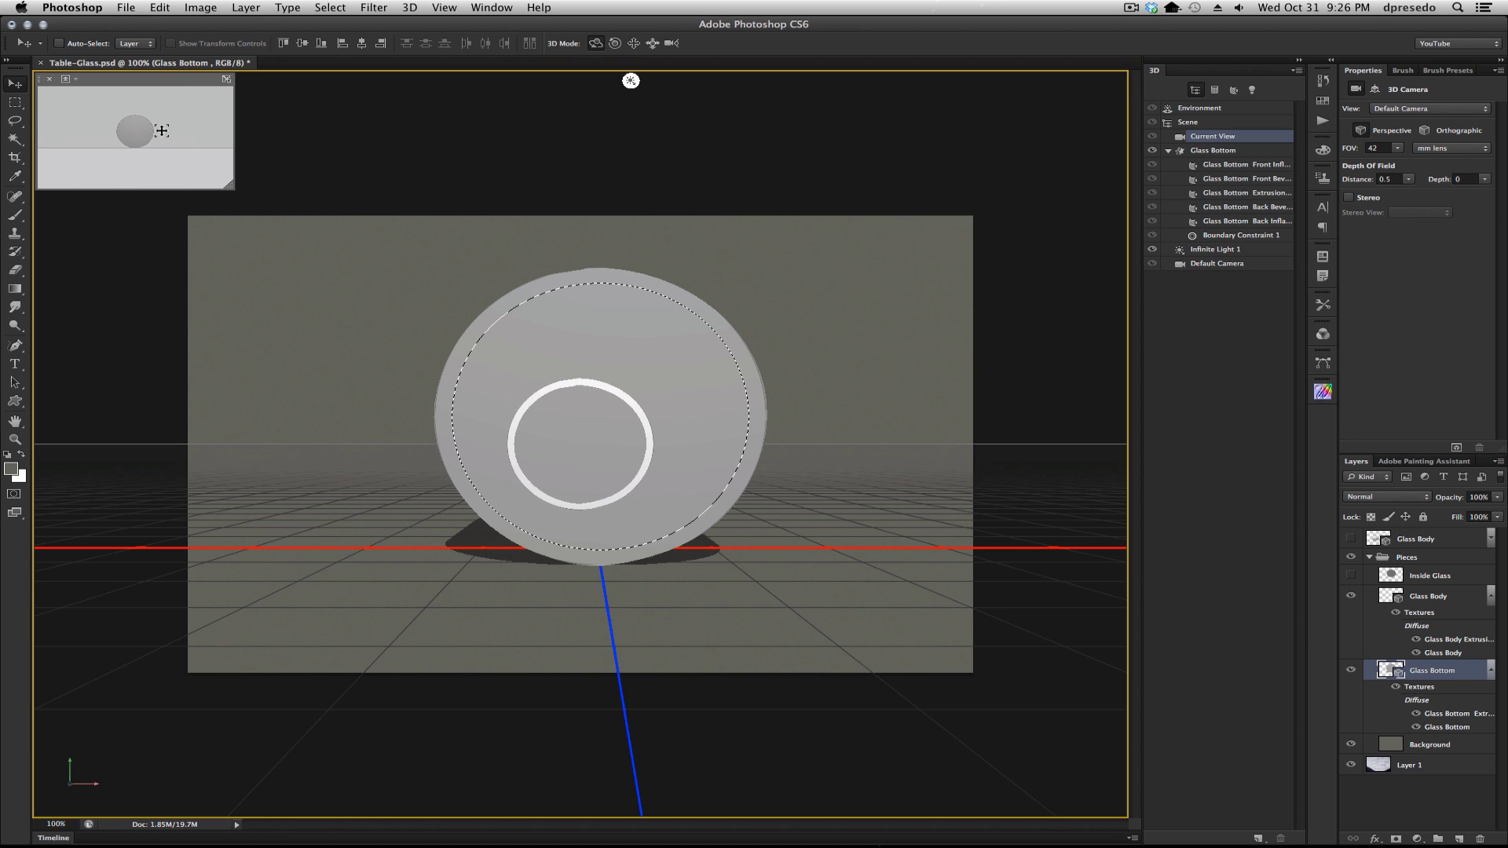
click(227, 79)
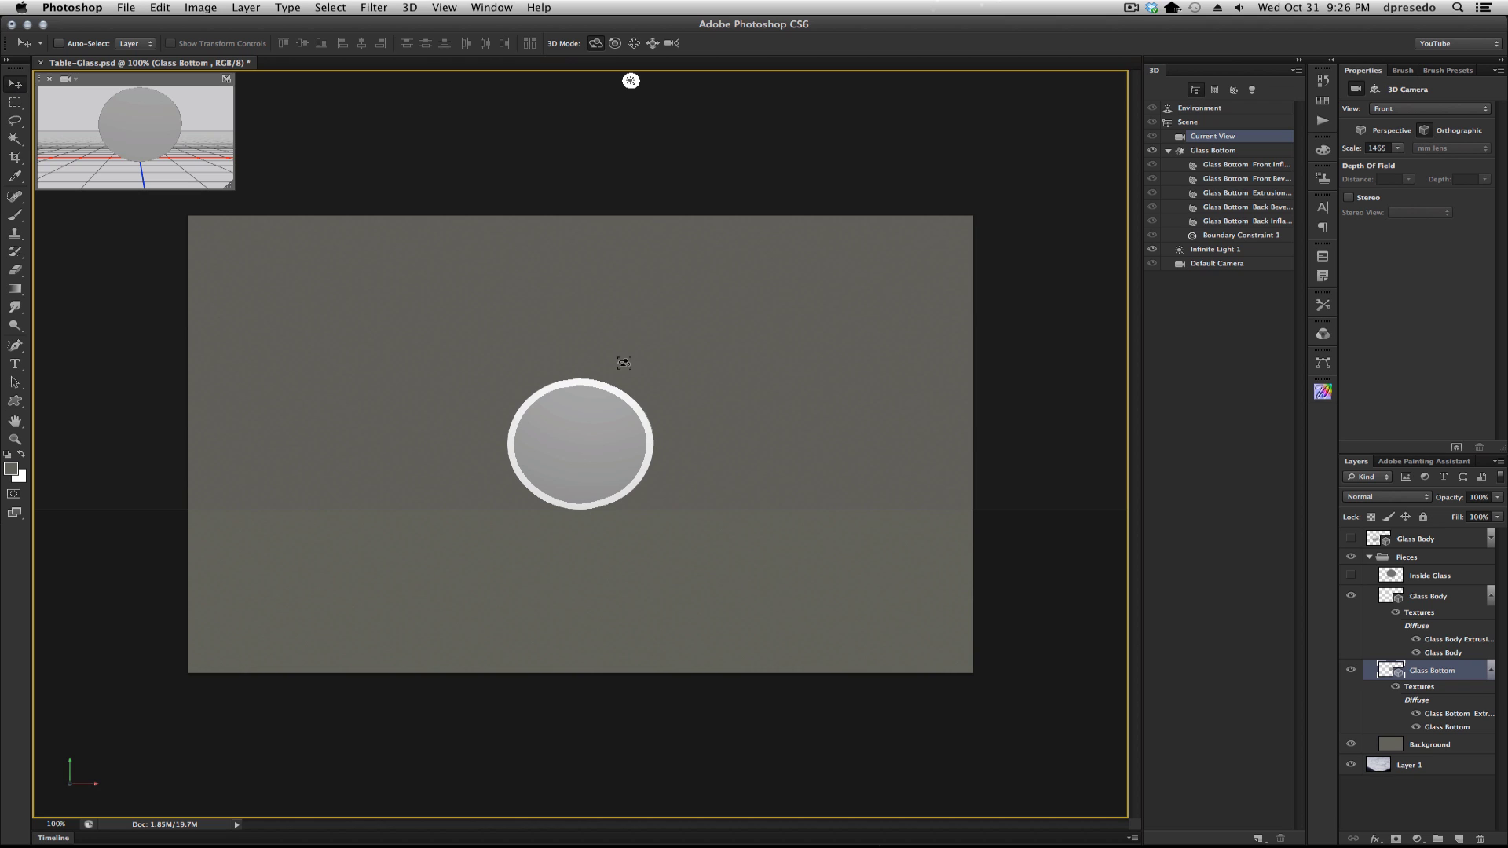
Step: Merge Glass Body into Glass Bottom with Cmd+E and restore the perspective view
click(1429, 599)
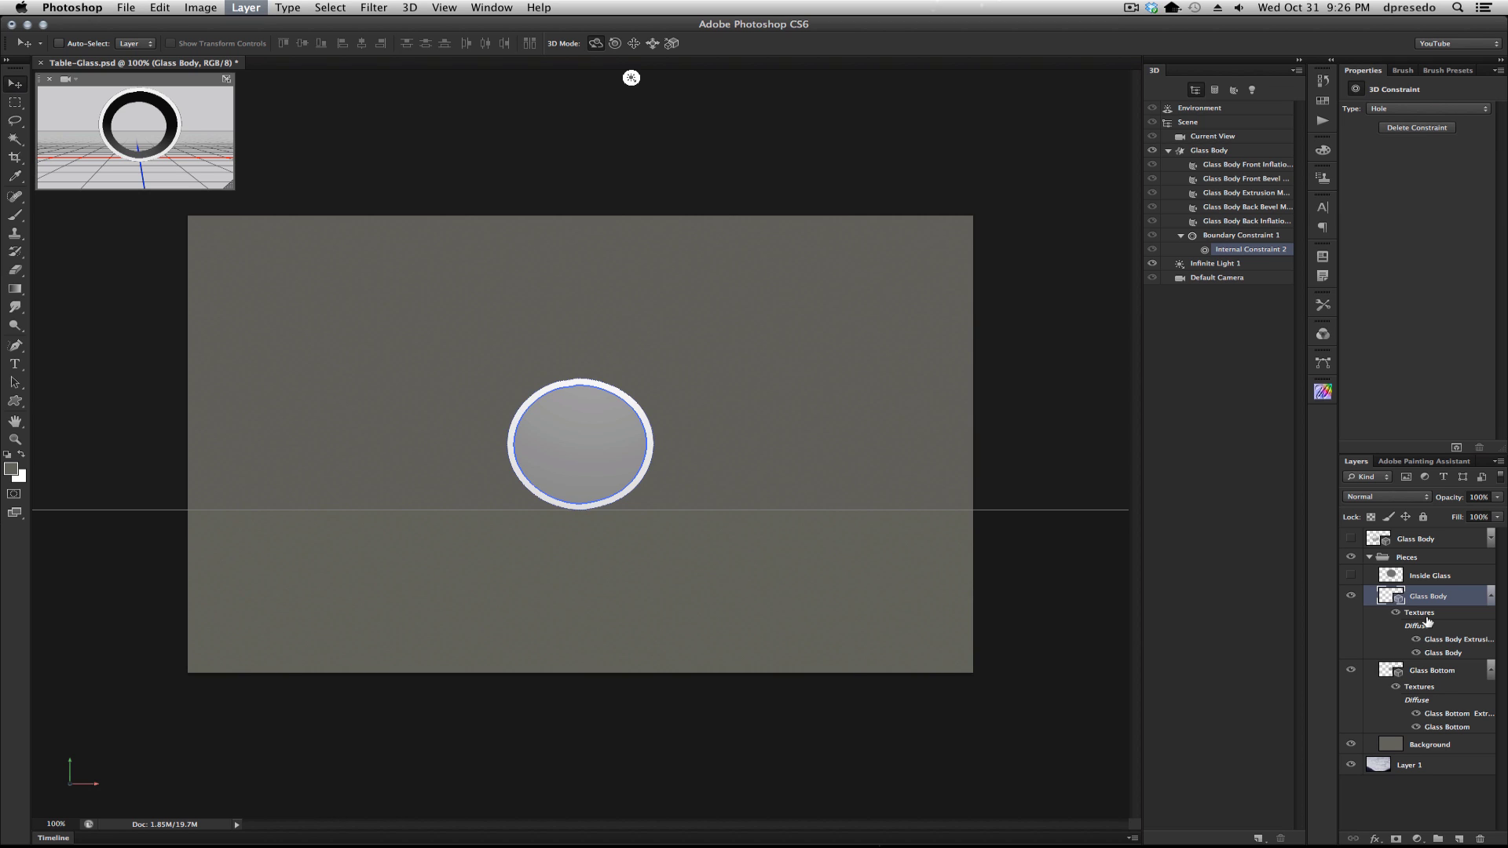
key(super+e)
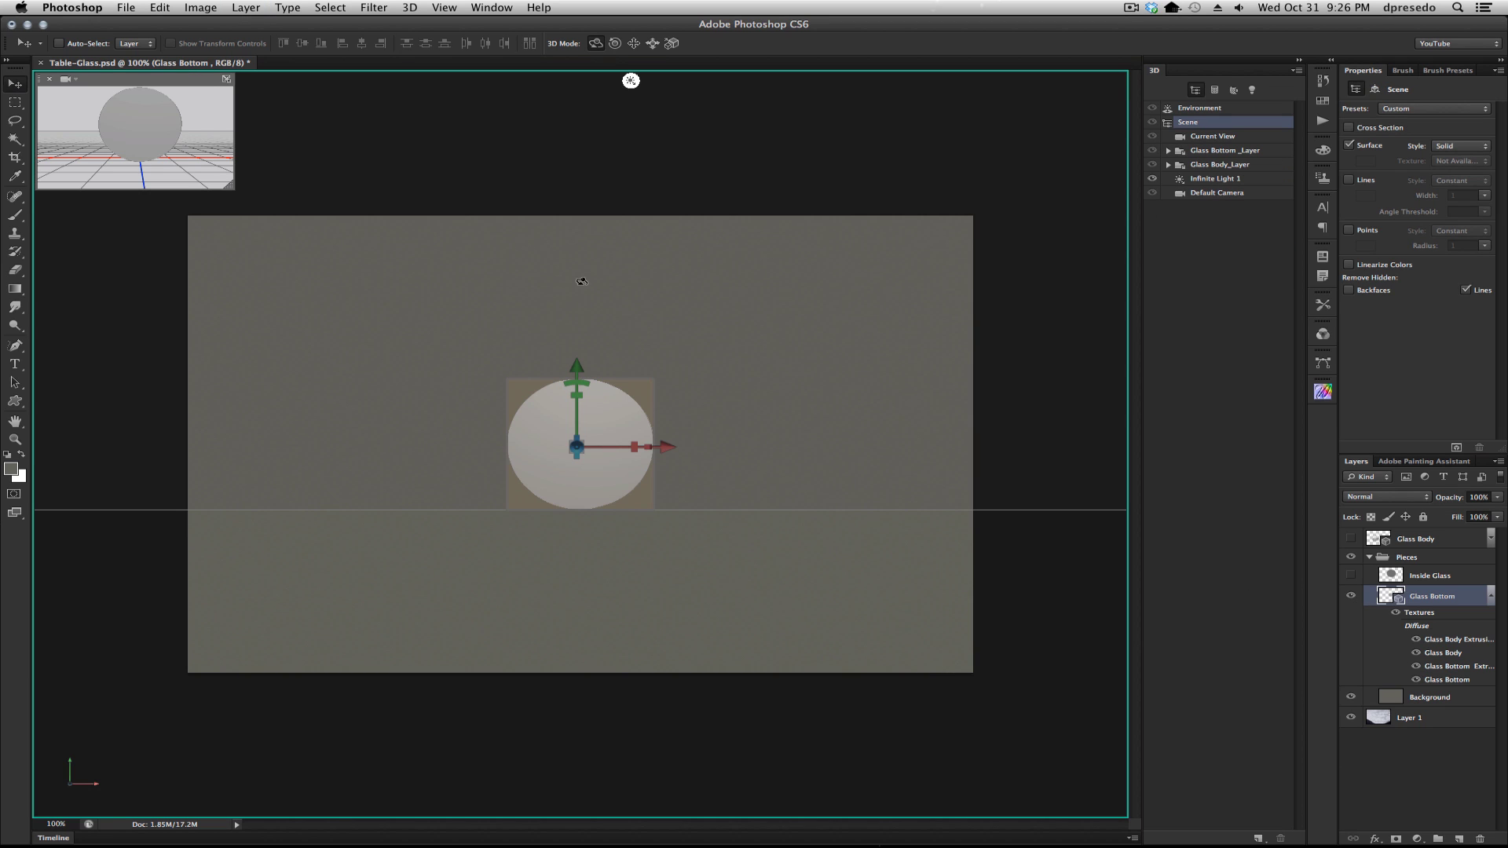
click(227, 79)
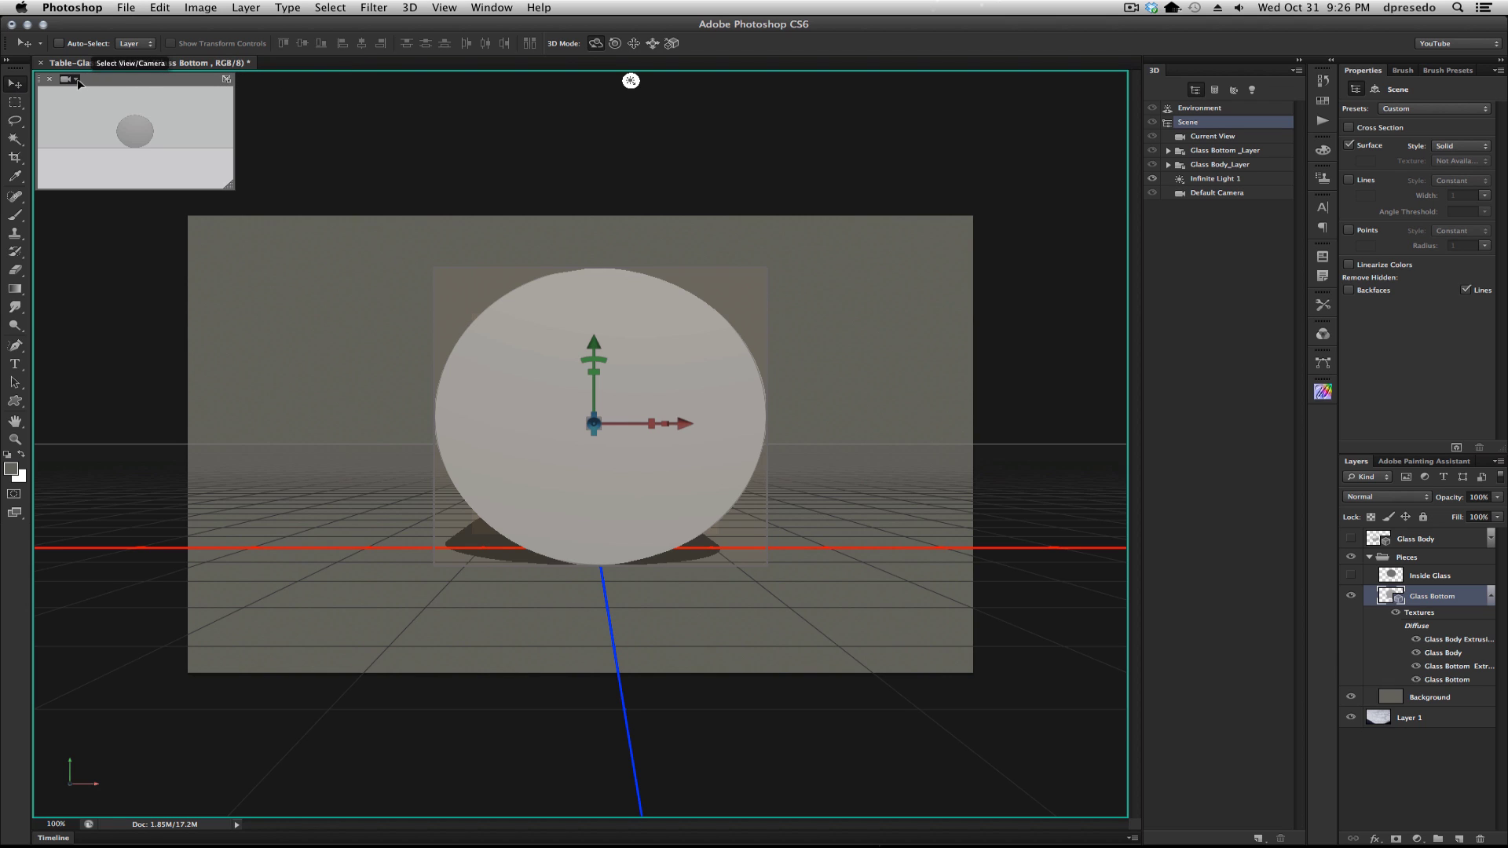
click(78, 80)
click(93, 92)
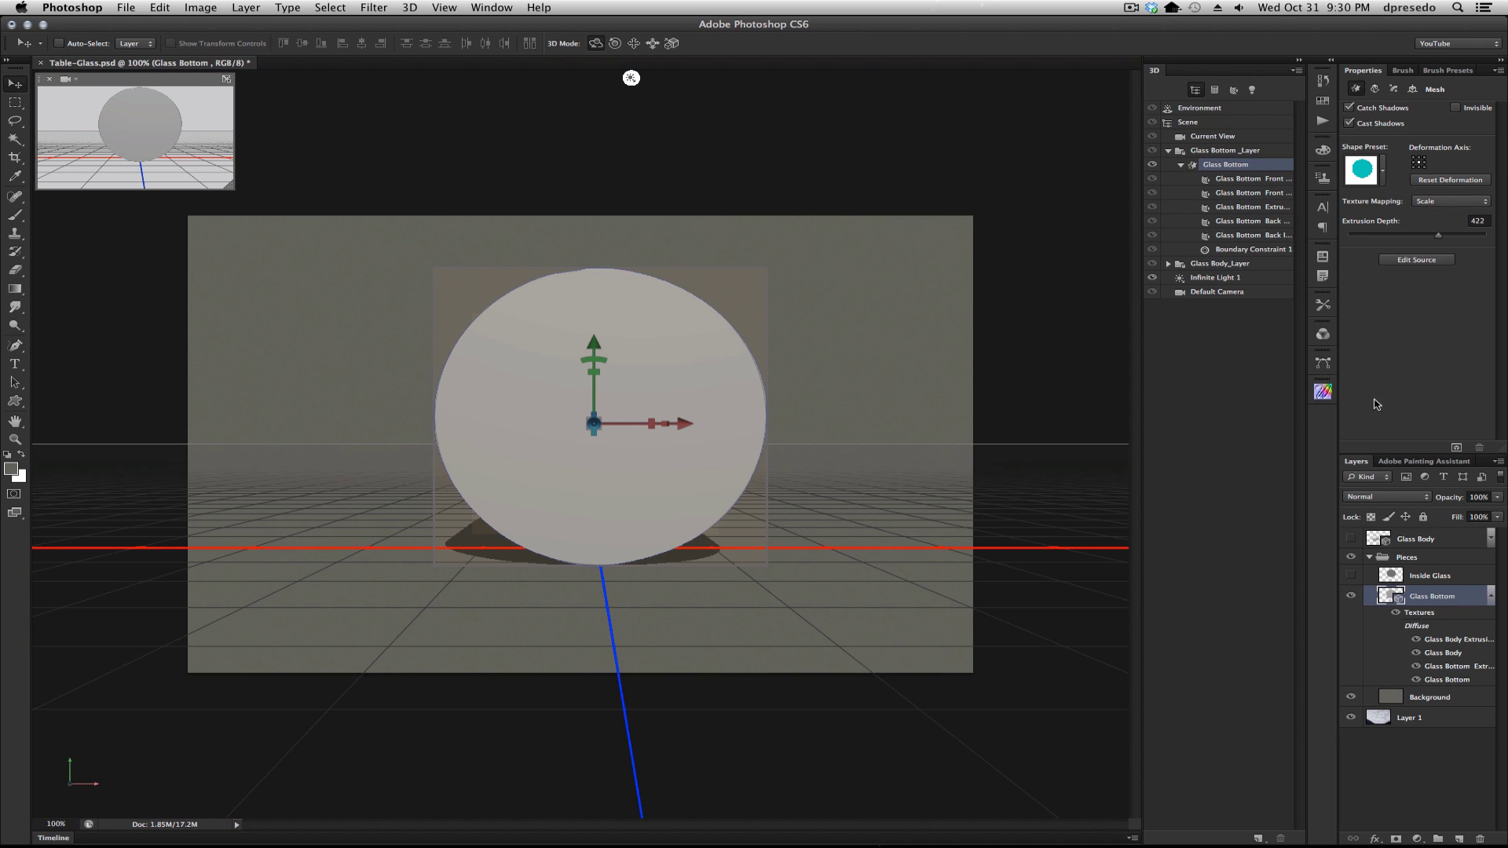
Step: Rotate Glass Bottom 90° on X, set extrusion depth 20, and snap it to the ground plane
click(1413, 90)
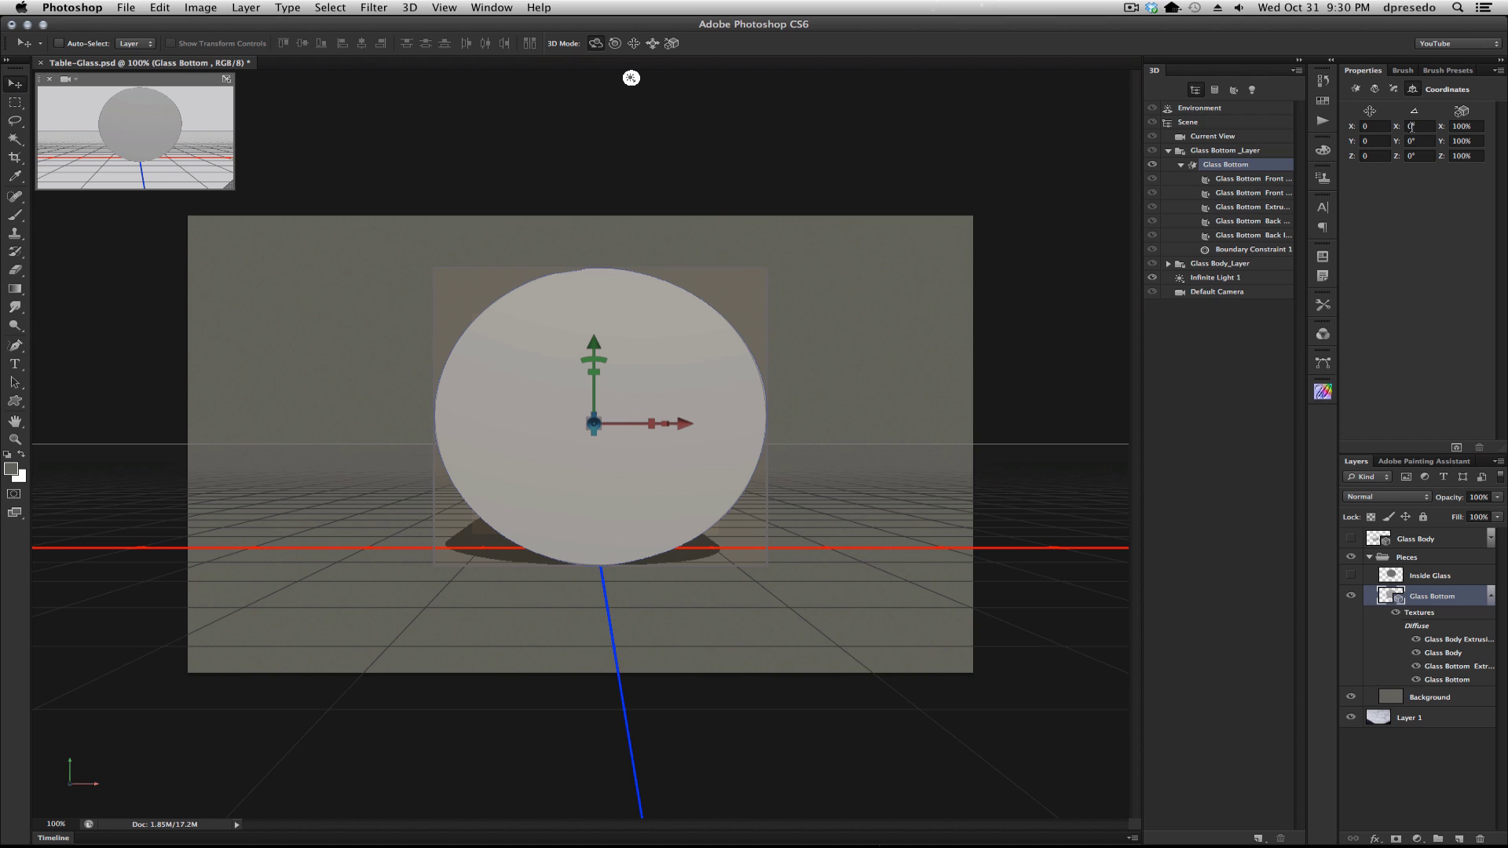
click(1412, 126)
text(90)
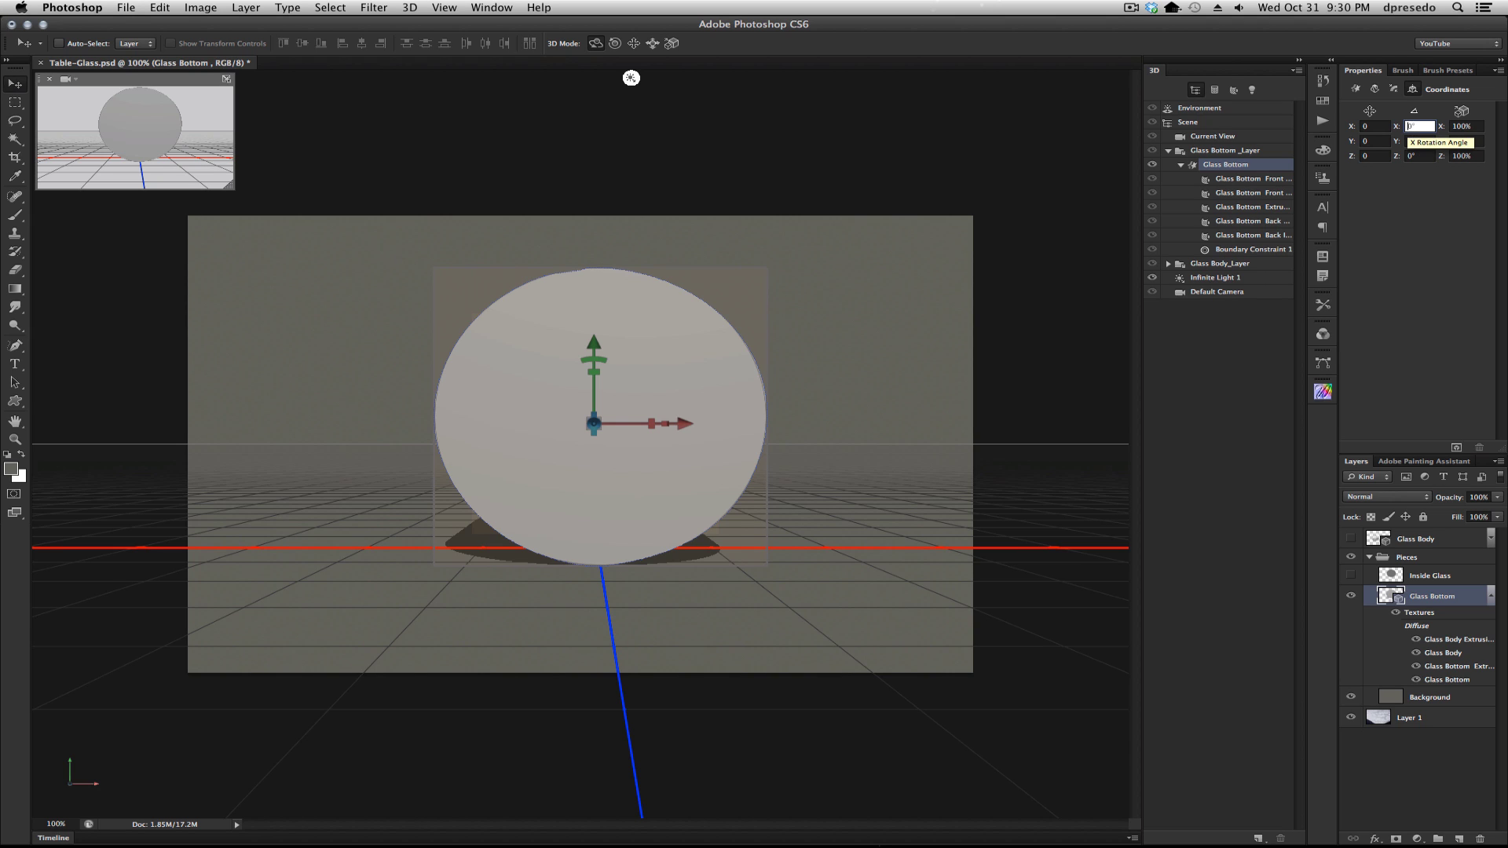
key(Return)
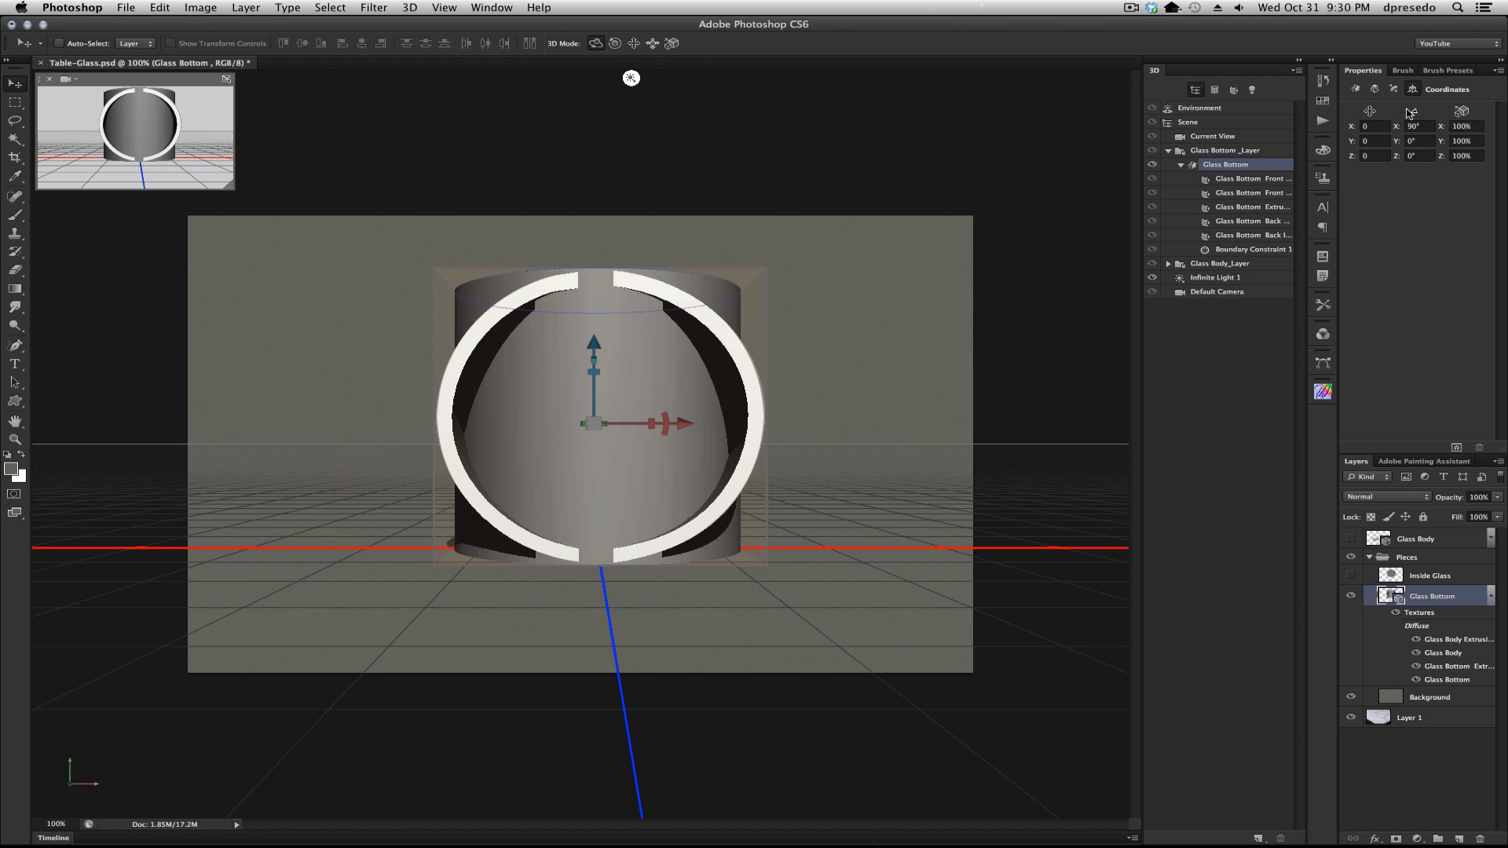
click(1374, 89)
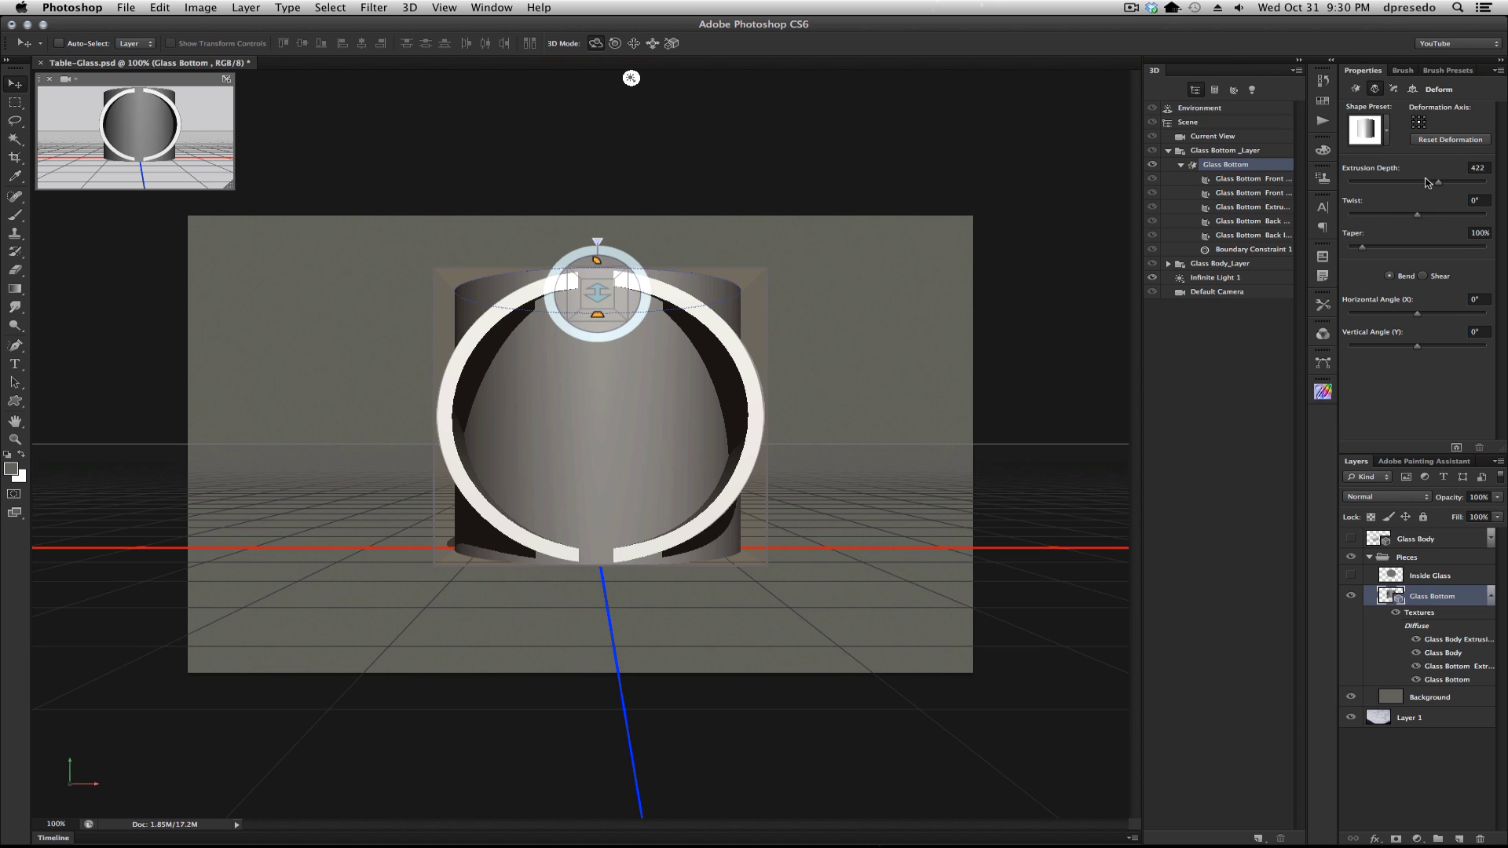
click(1485, 167)
text(20)
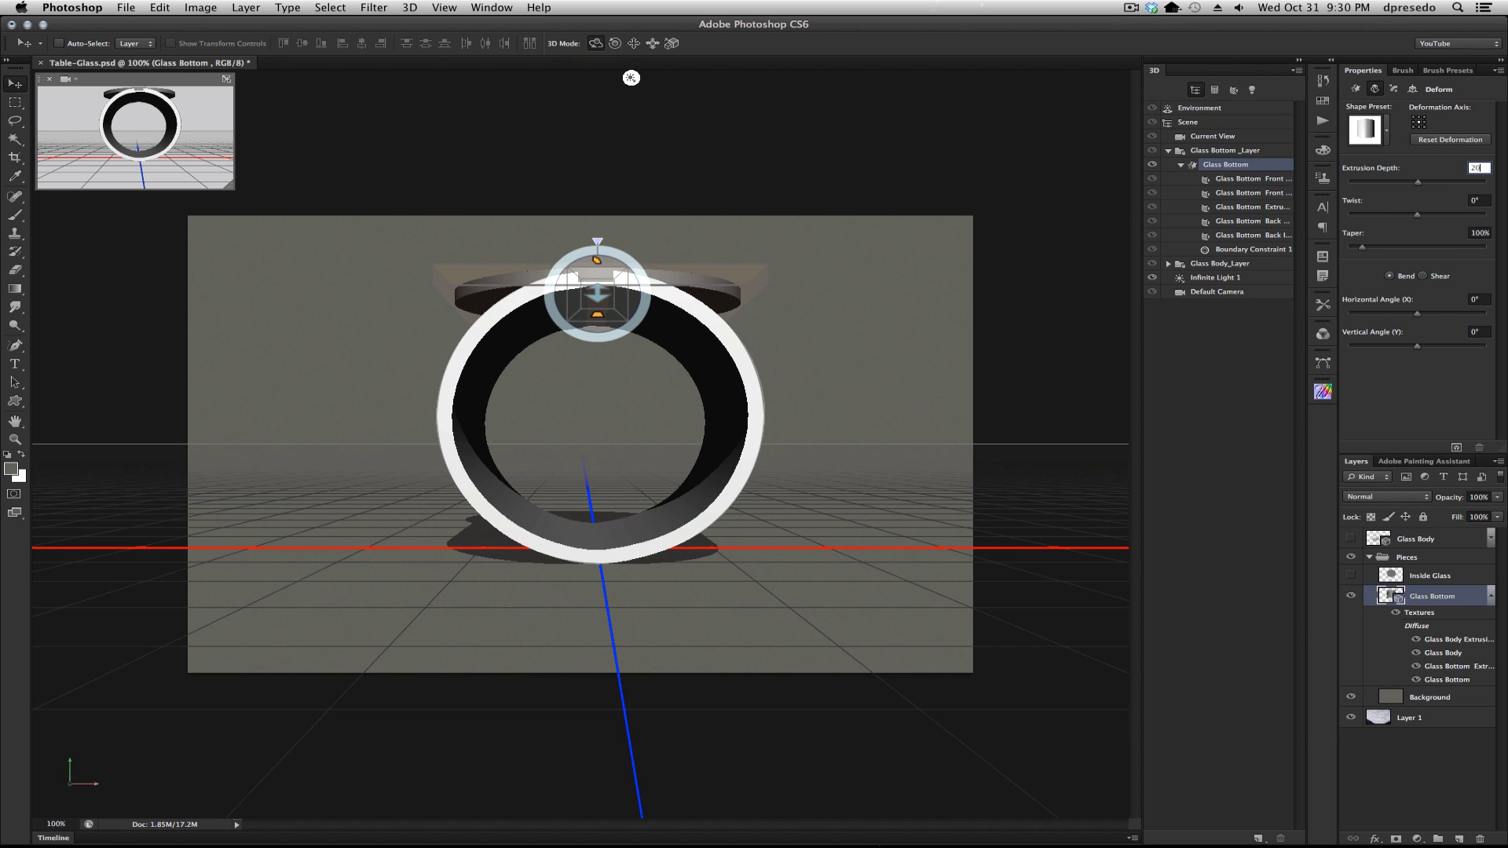
key(Return)
click(410, 8)
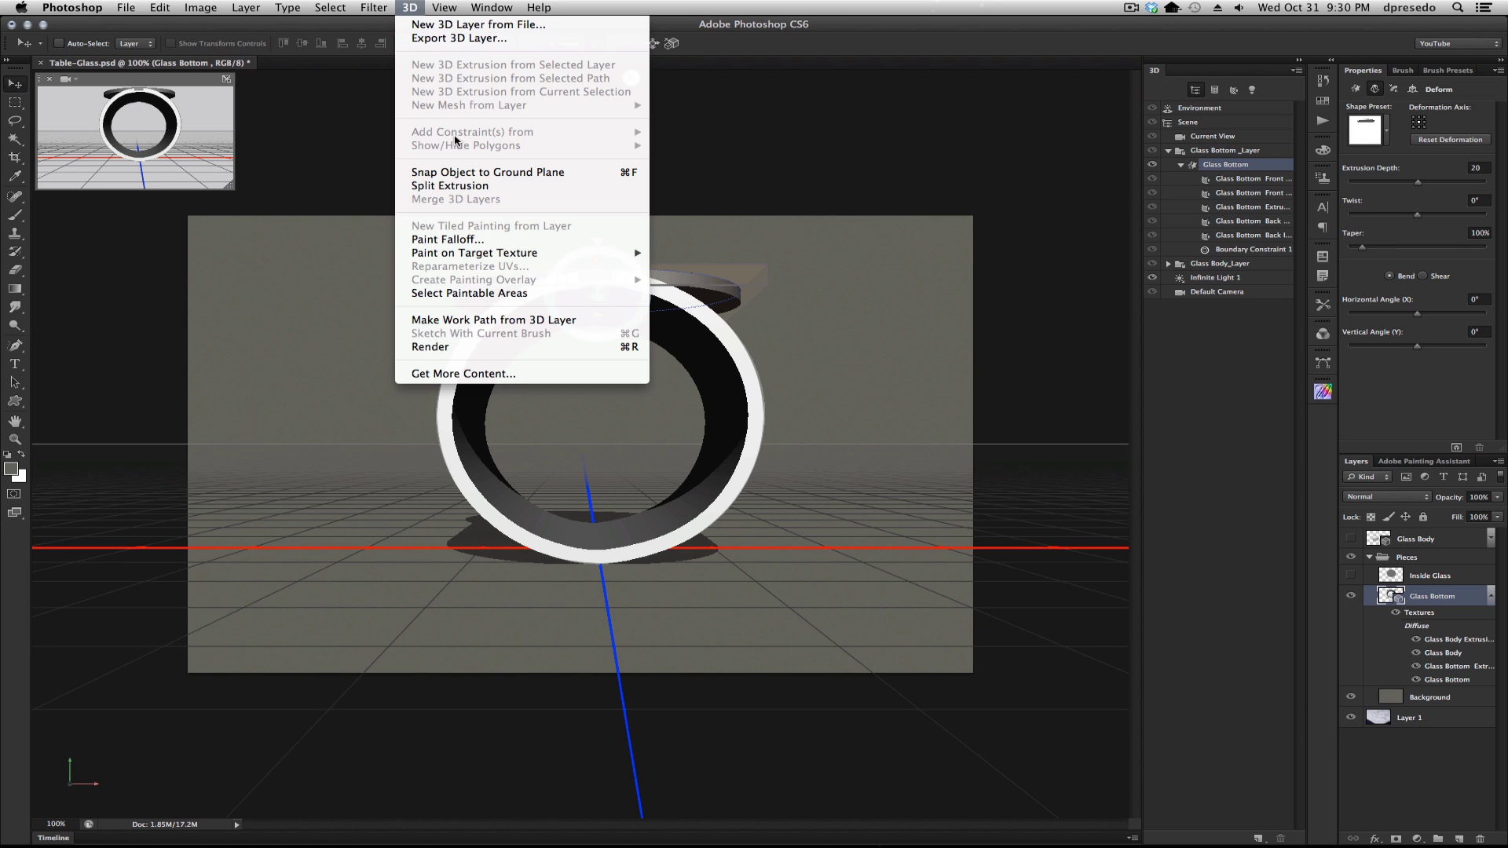
click(478, 175)
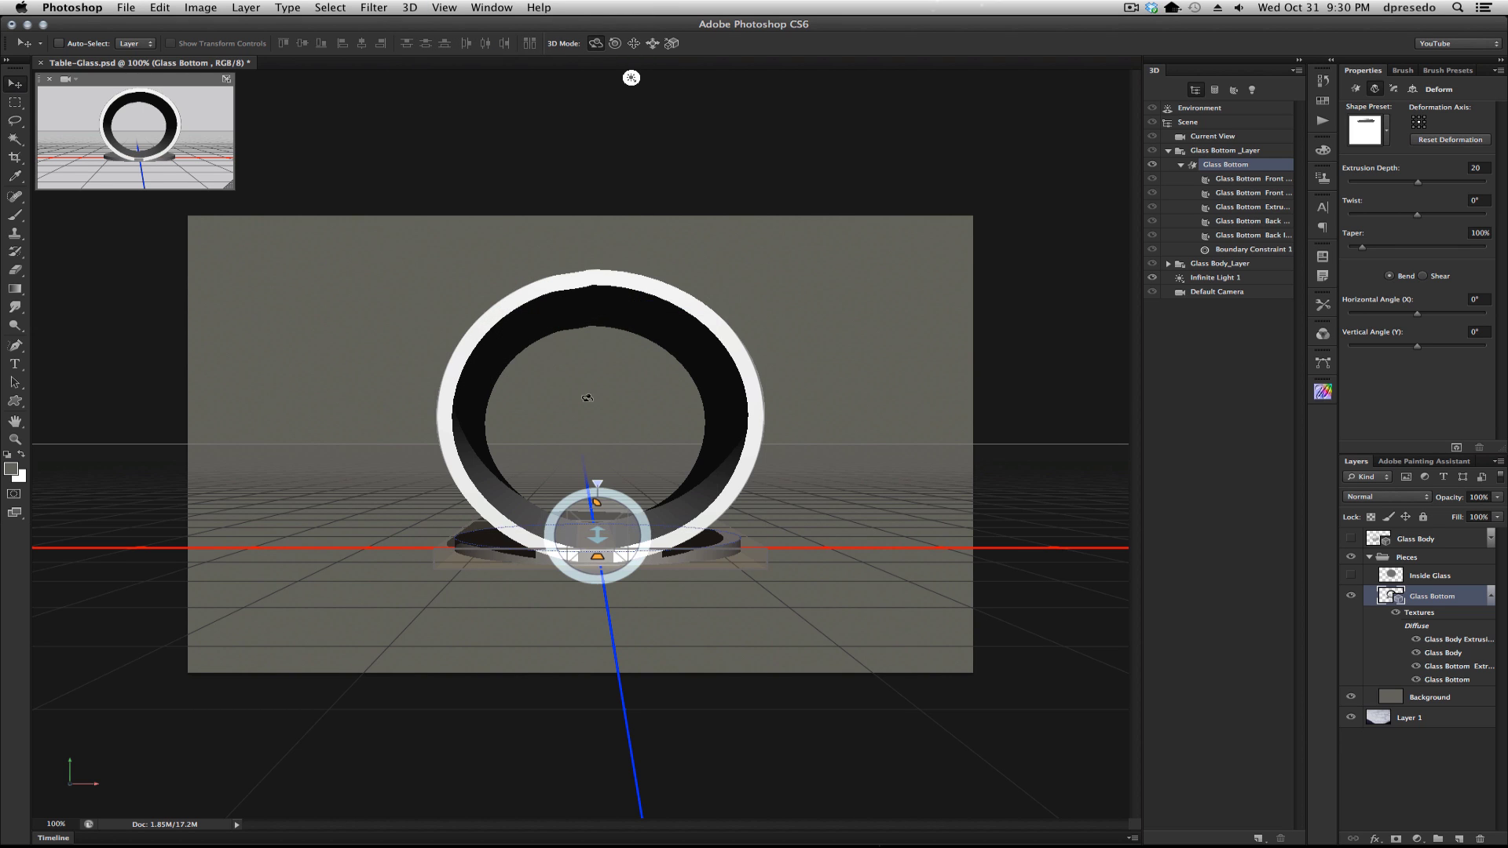
Step: Rotate the Glass Body mesh 90° on X so it stands upright
click(601, 298)
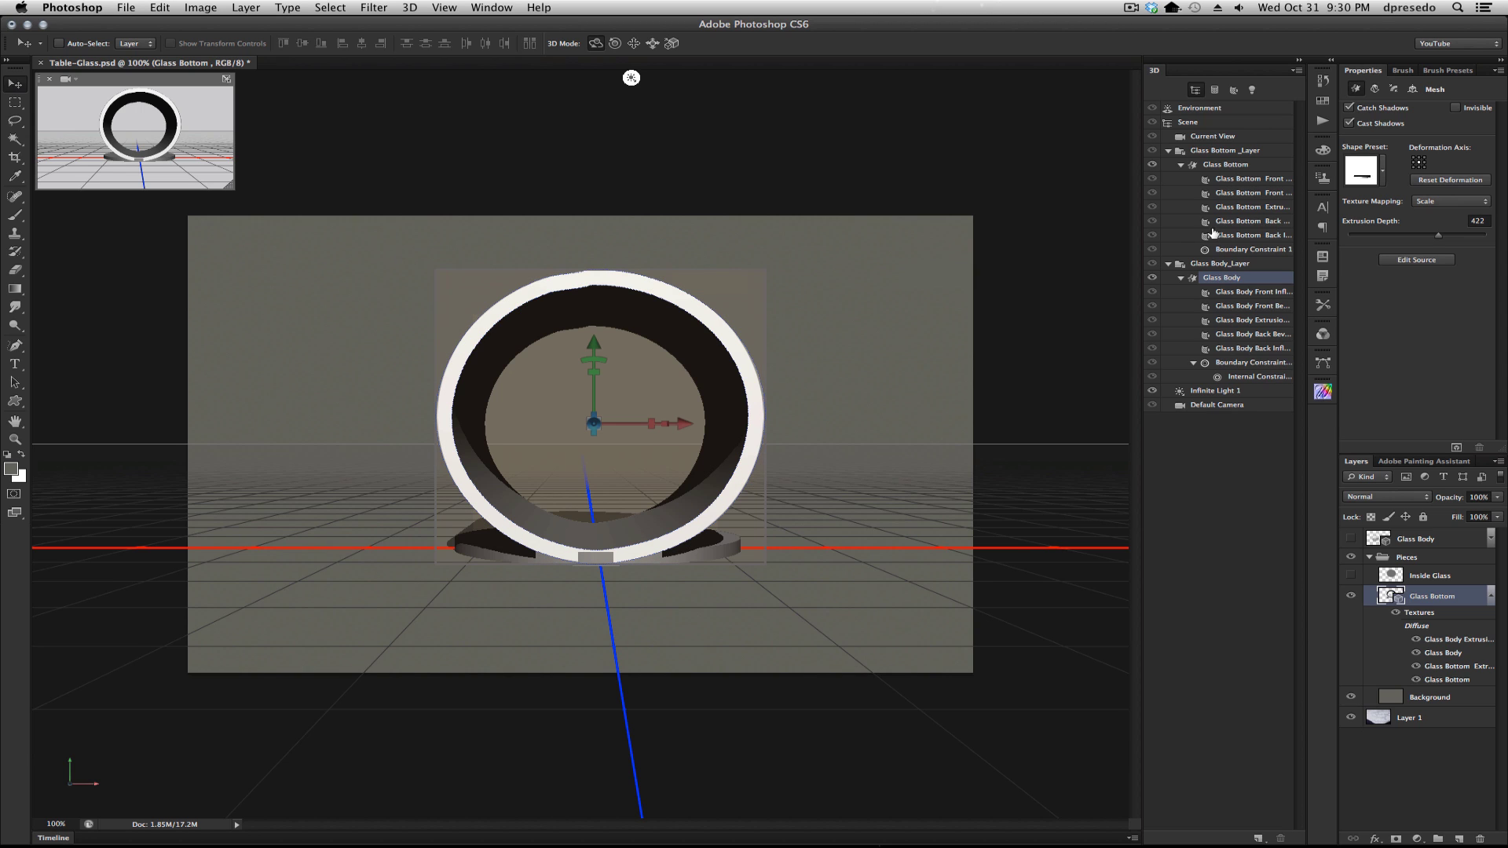
click(1413, 89)
click(1407, 124)
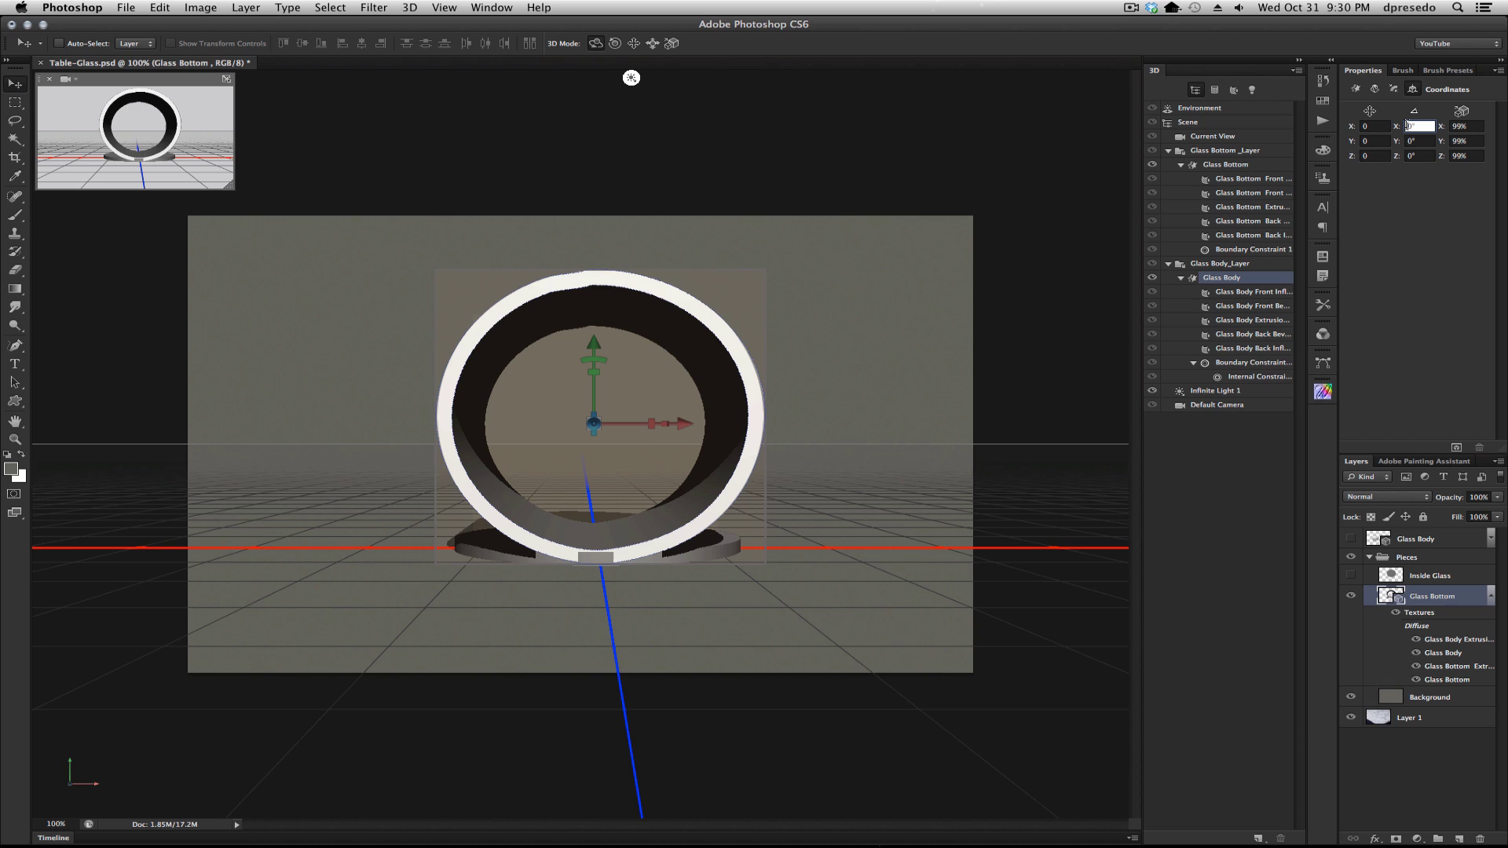
text(90)
key(Return)
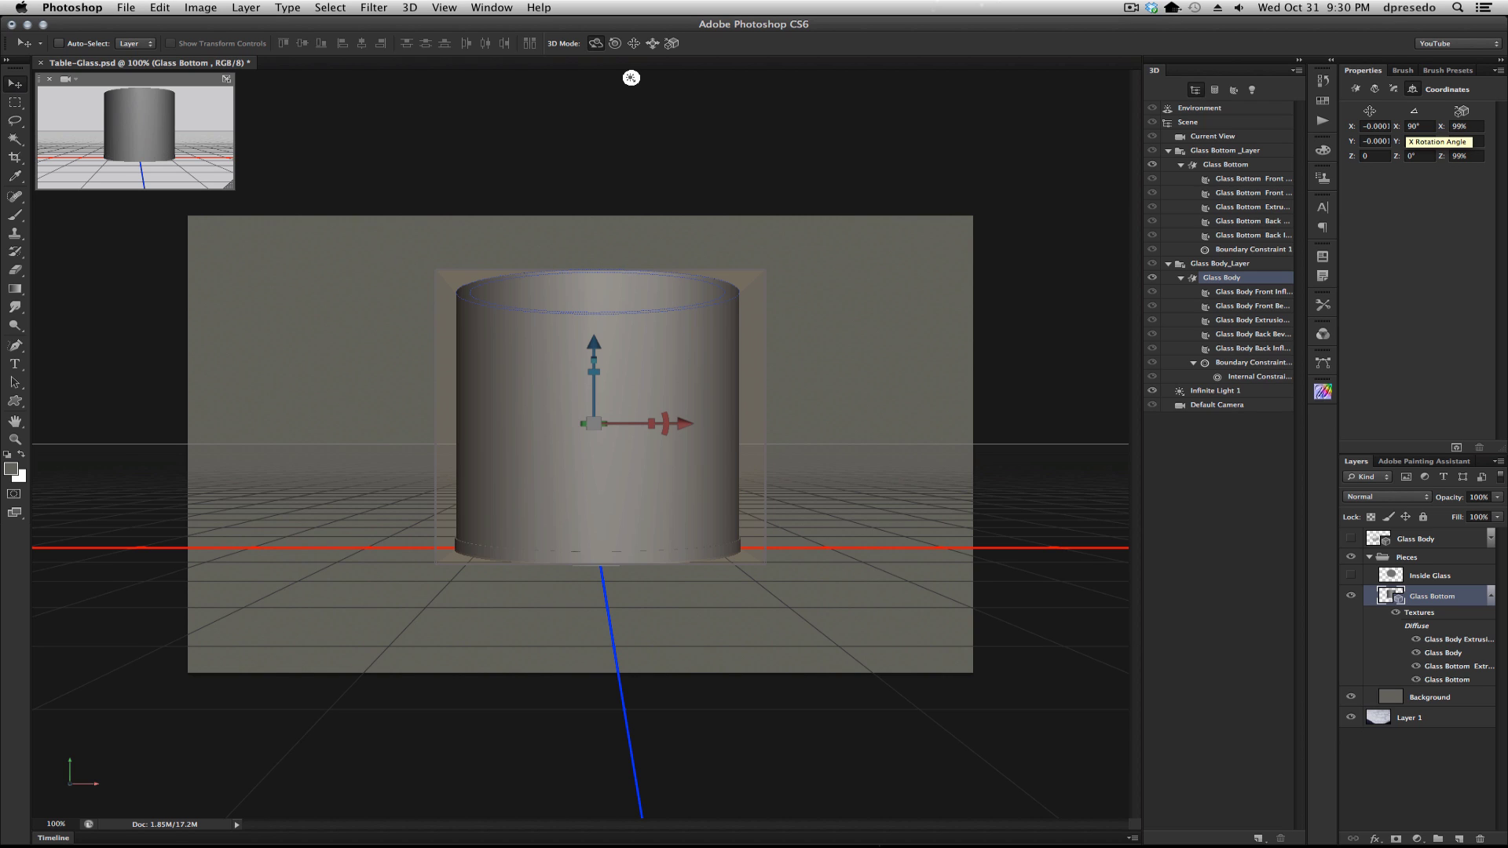
click(669, 321)
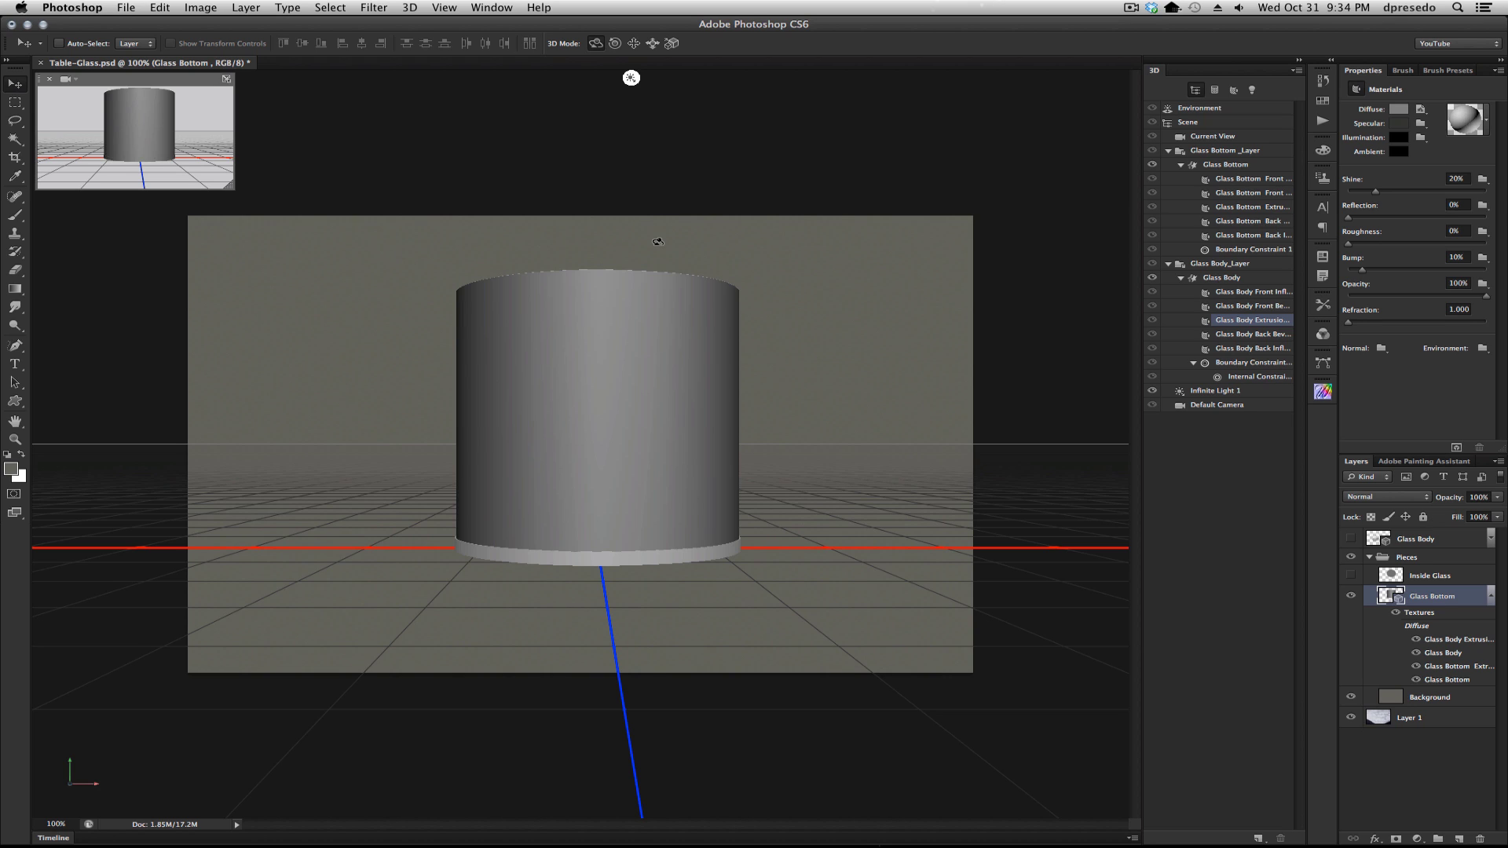
Step: Set Glass Body's Deform taper to 80%, correcting an initial 180% entry
click(1214, 279)
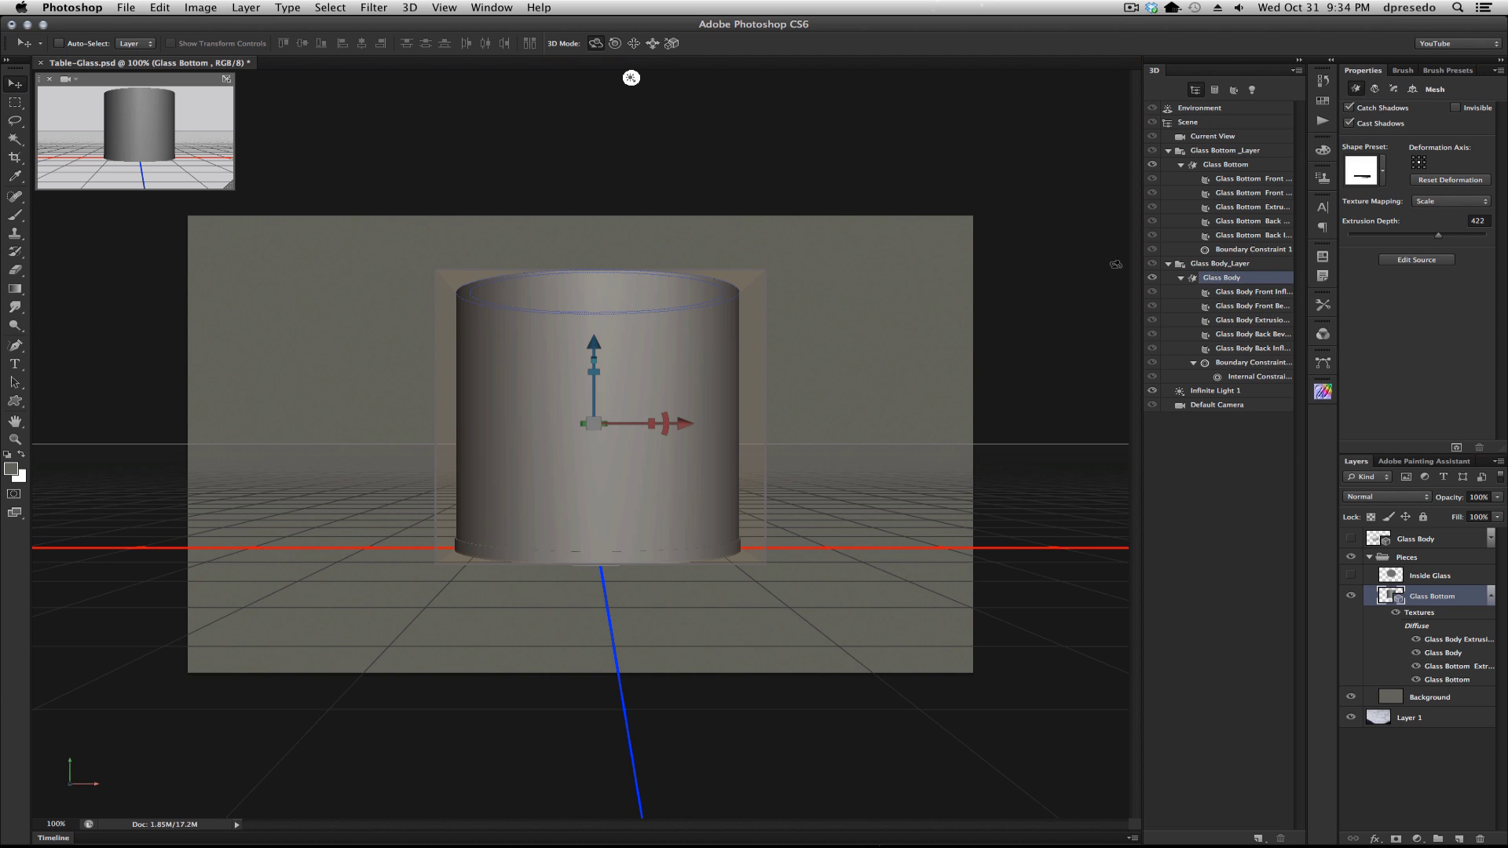
click(1374, 89)
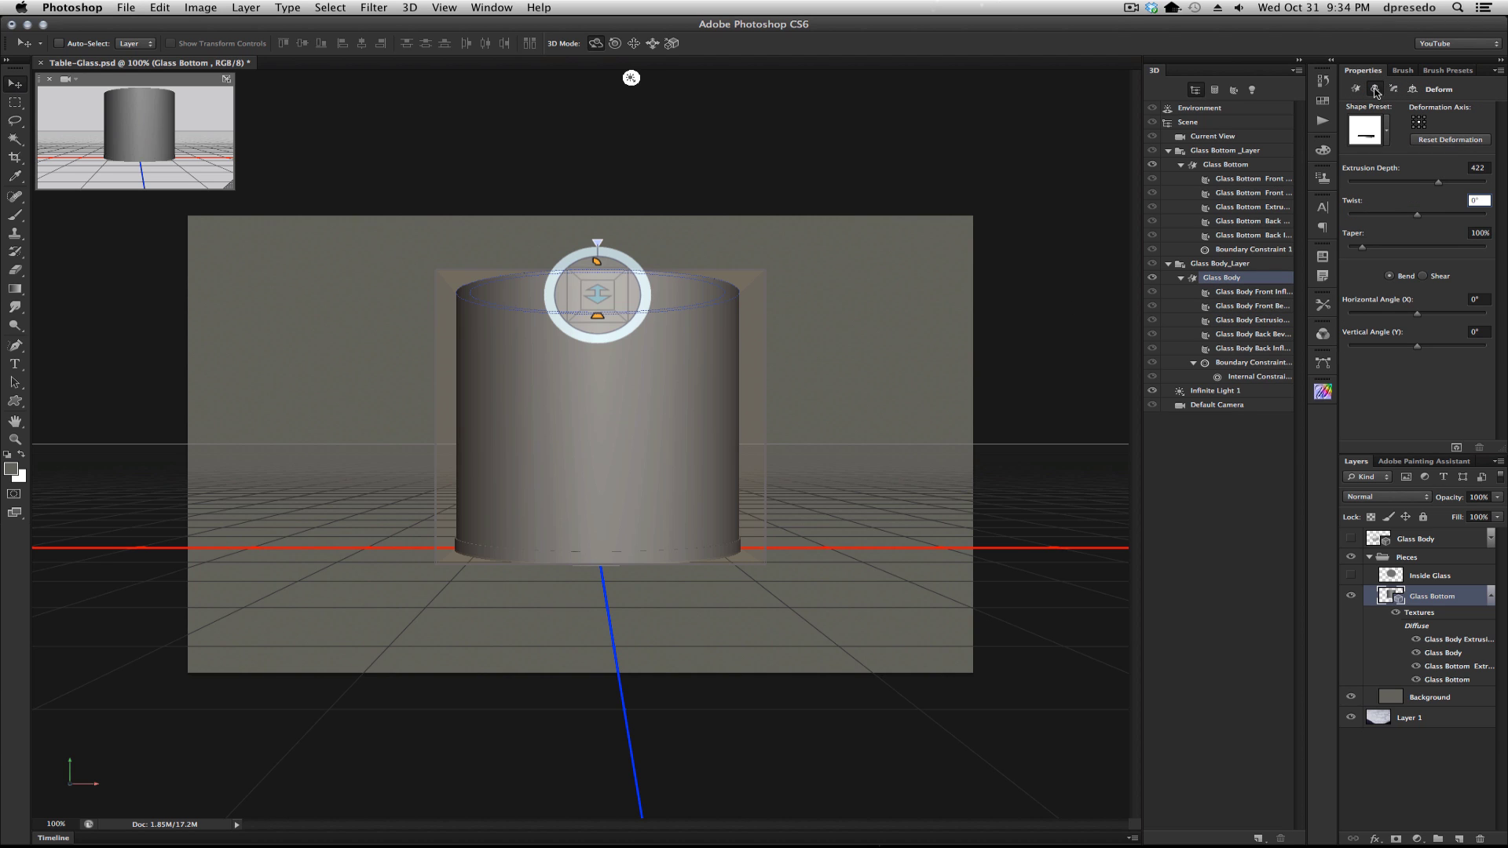
click(1477, 232)
text(180)
key(Return)
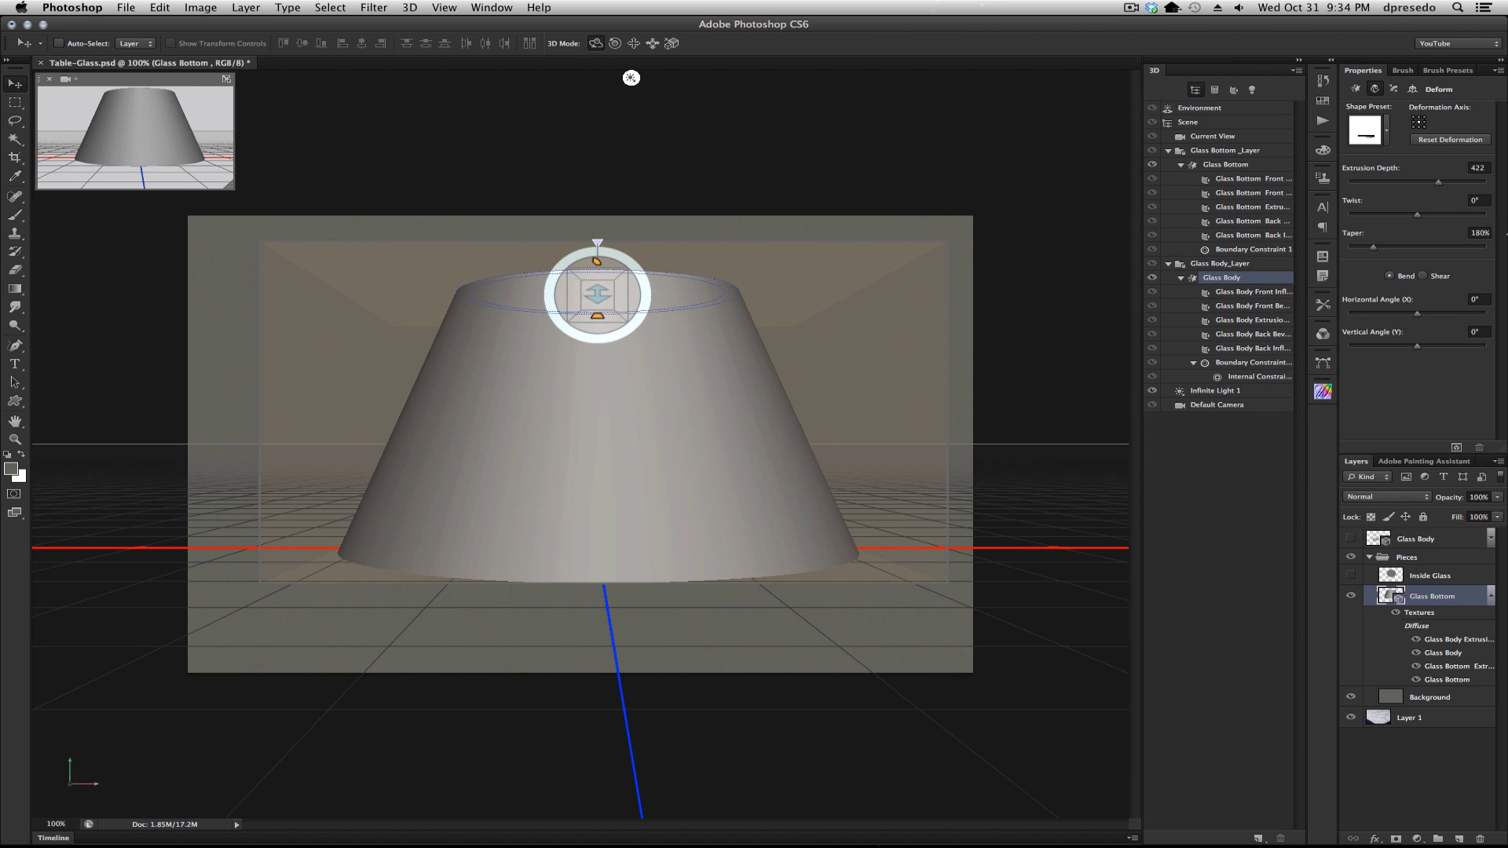
click(1476, 232)
text(80)
key(Return)
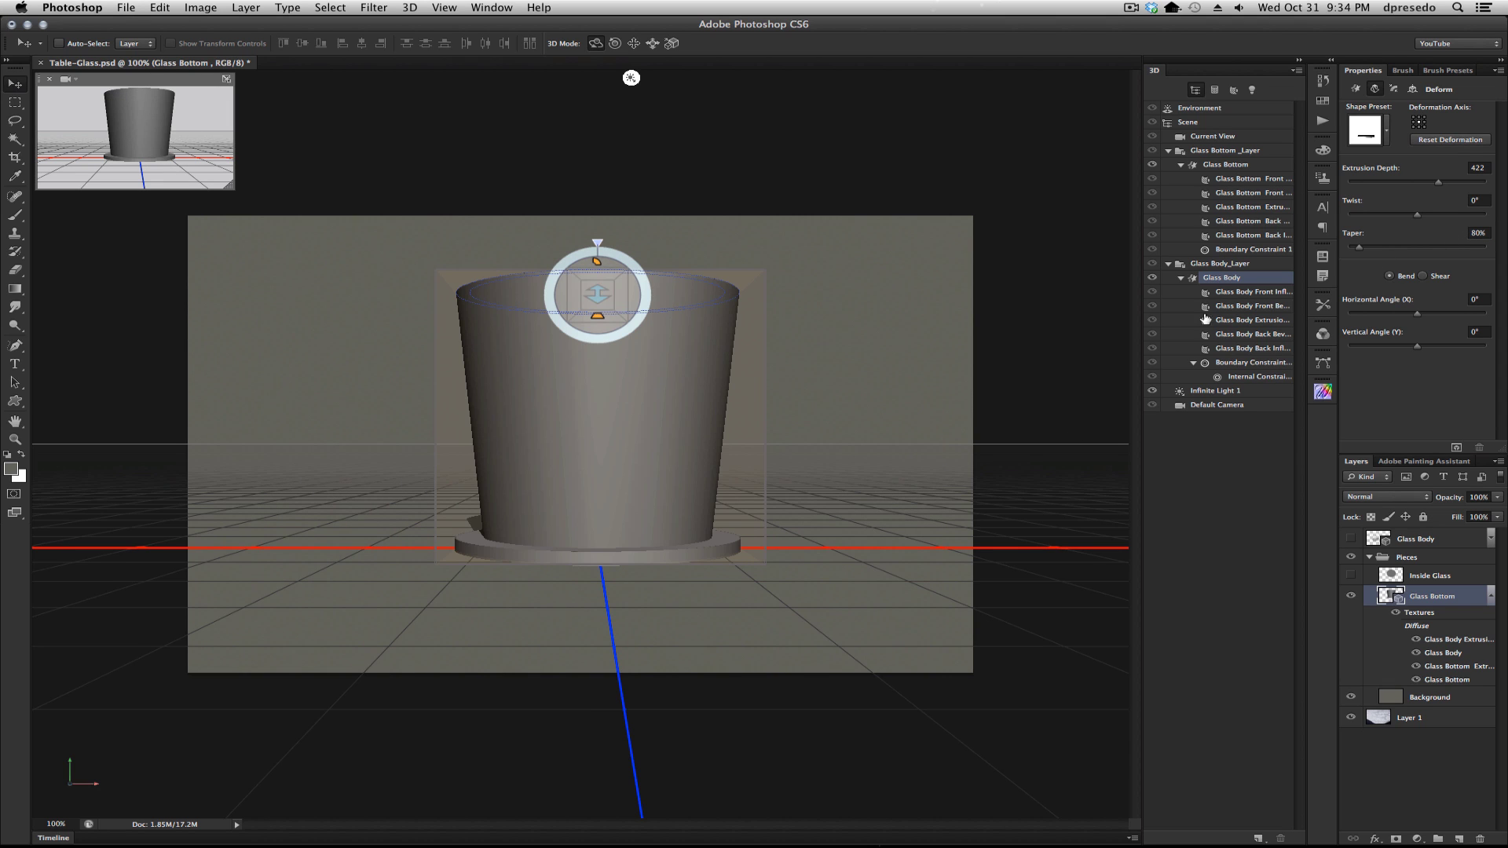
Step: Scale Glass Bottom to 80% on X, Y and Z, then orbit to look into the cup
click(1231, 165)
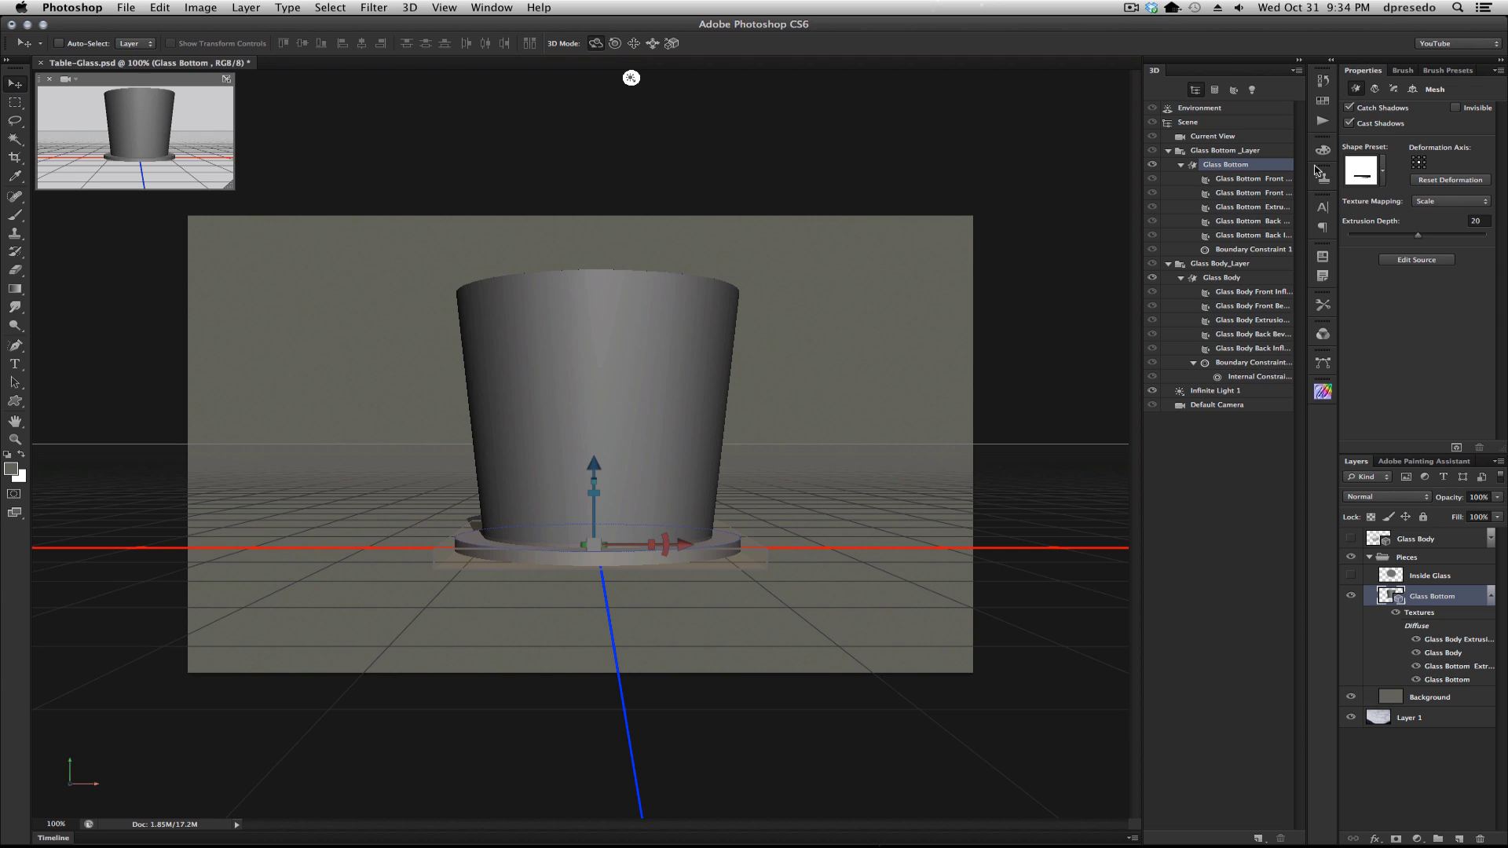
click(1412, 91)
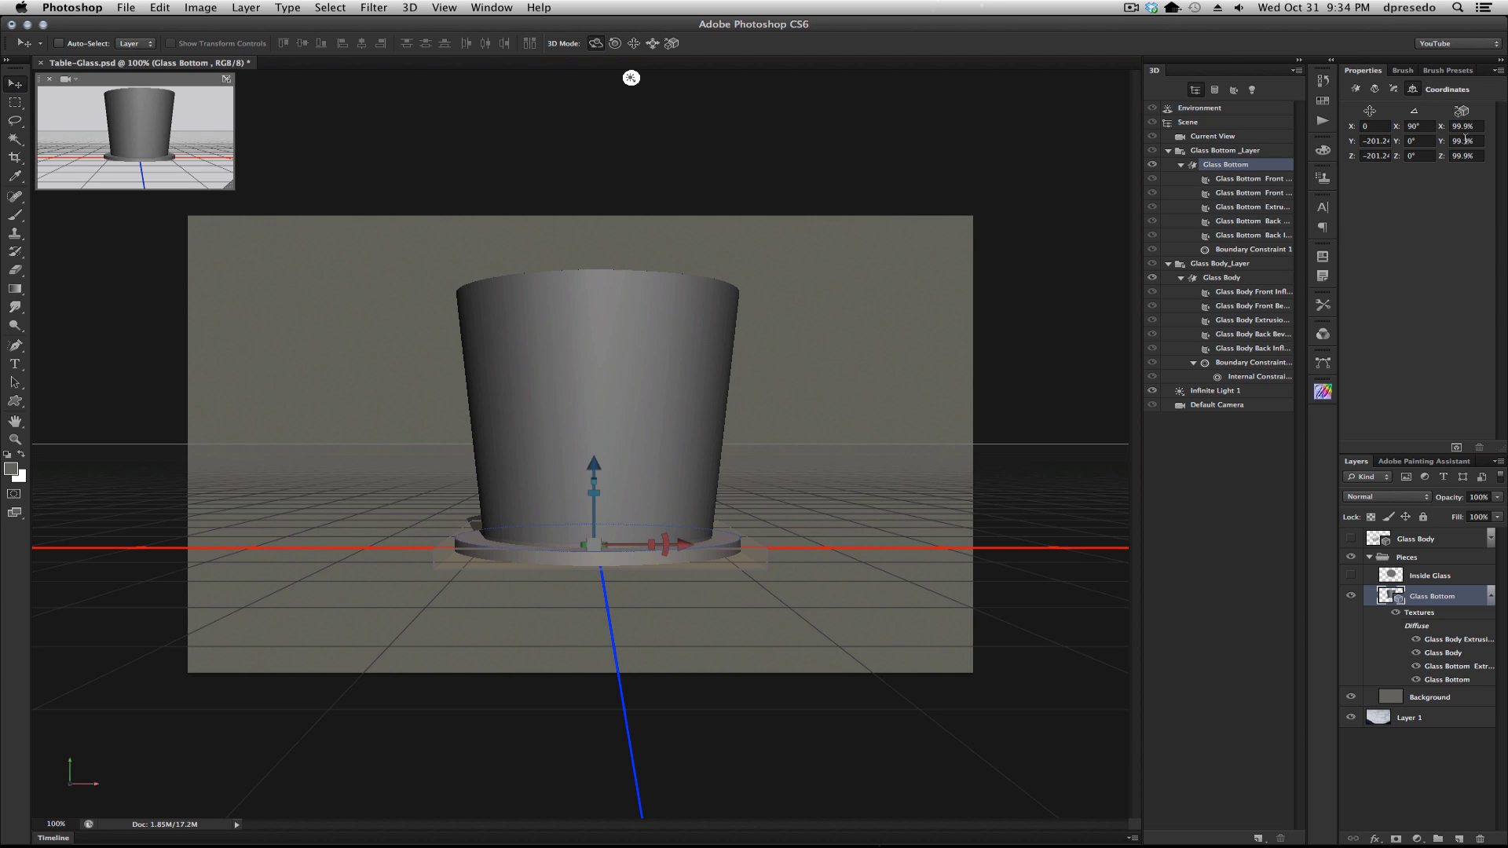
click(1465, 125)
text(80)
key(Tab)
text(80)
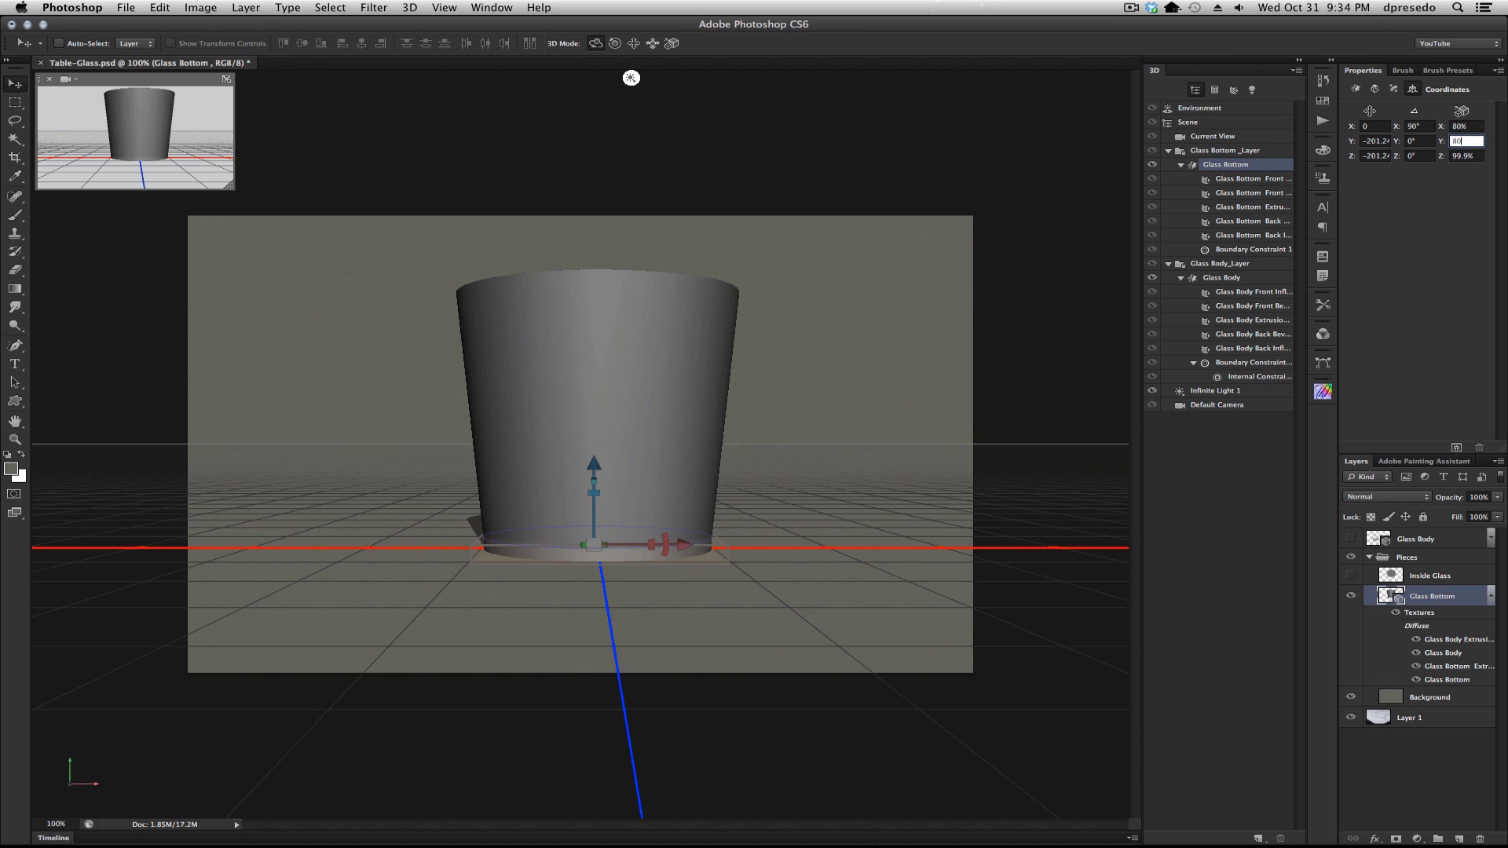
key(Tab)
text(80)
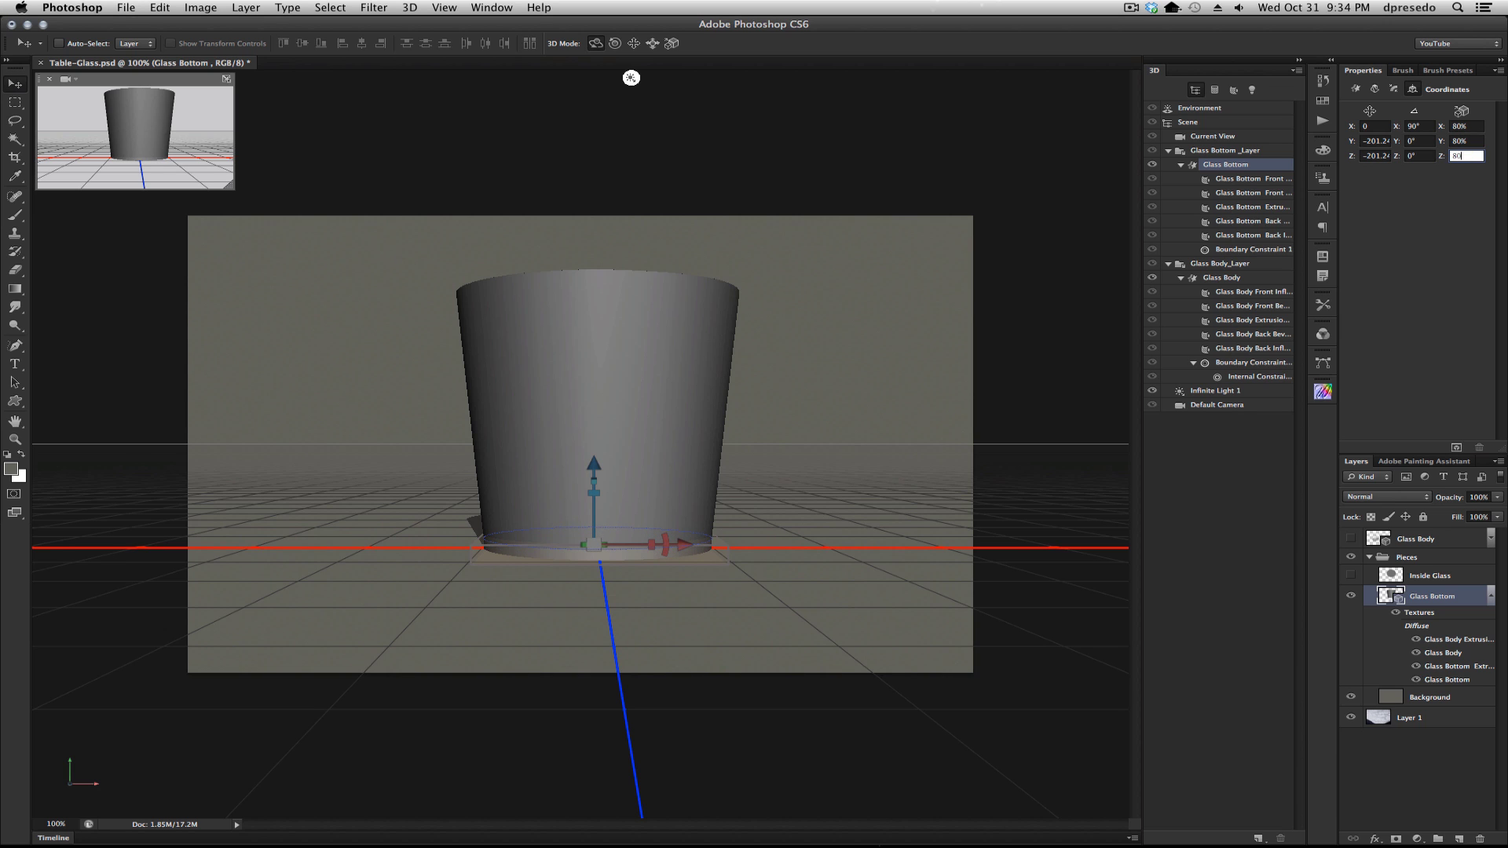
key(Tab)
click(839, 167)
drag(798, 149, 827, 190)
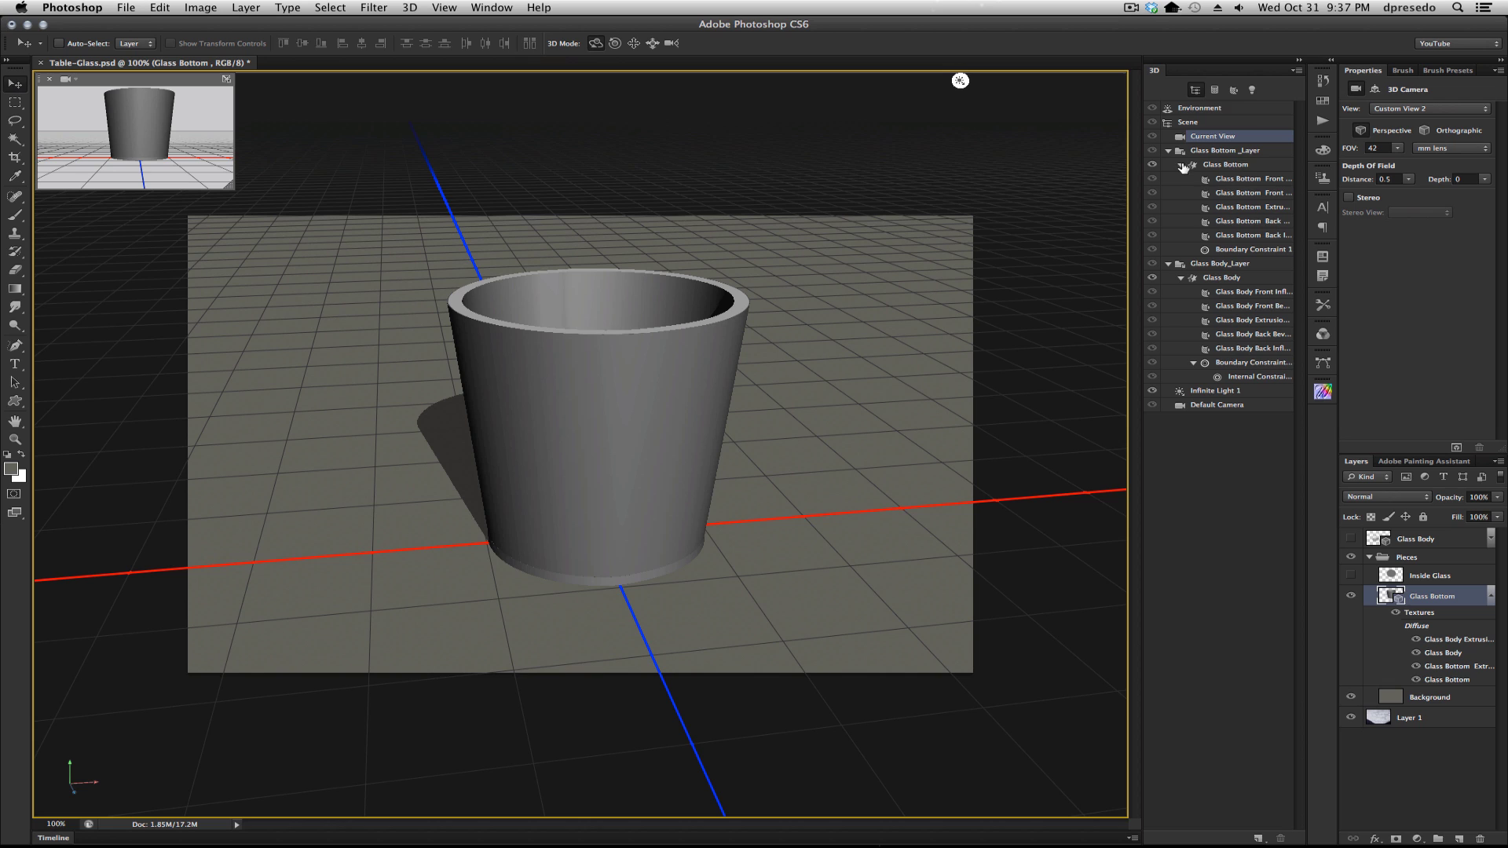
Step: Apply the glass material preset to all ten materials and set their opacity to 14%
click(1234, 91)
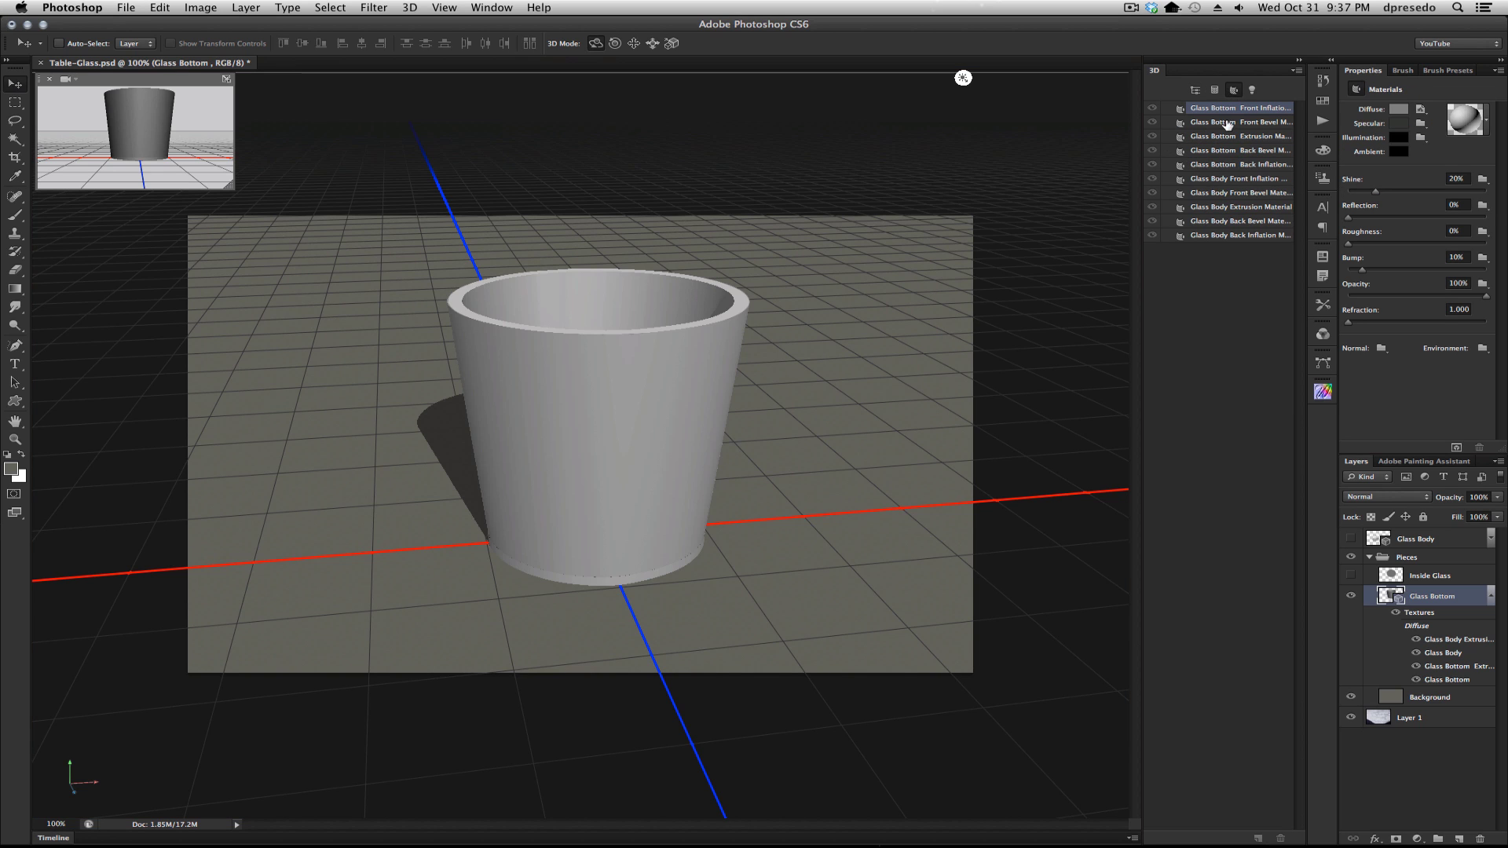
shift+click(1224, 235)
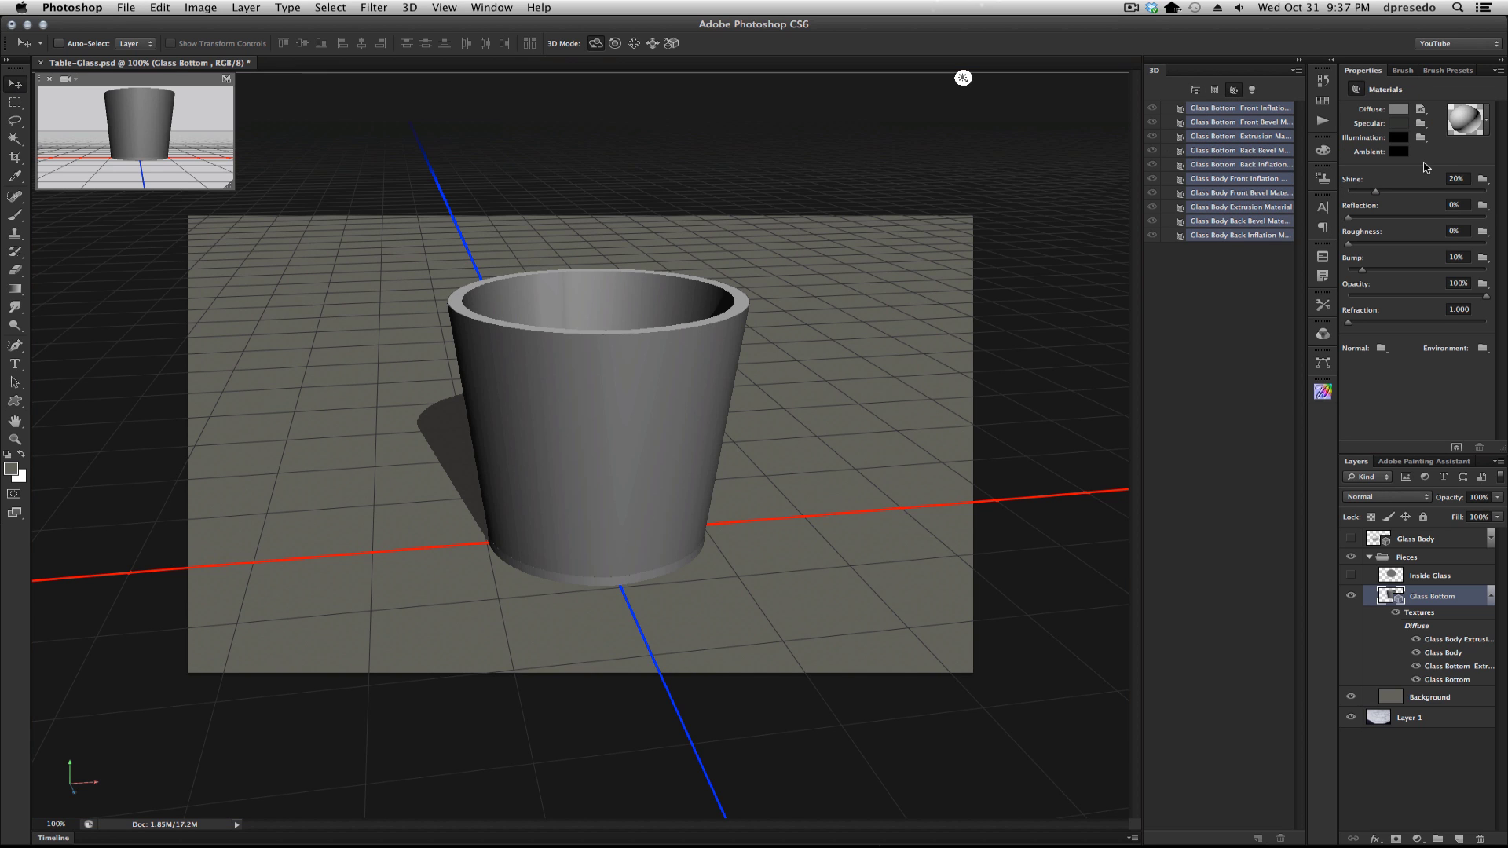
click(1488, 128)
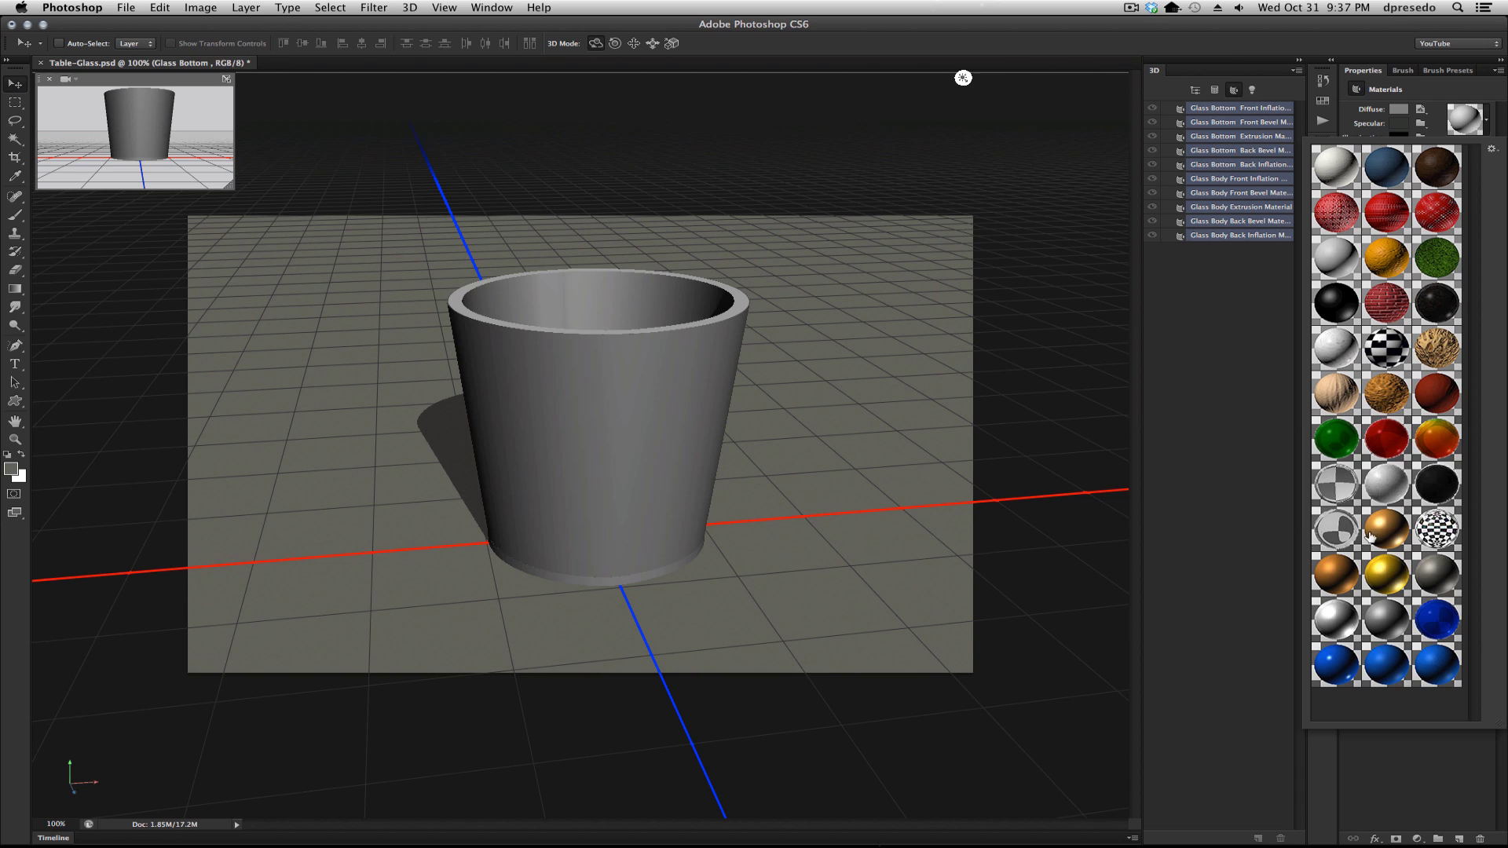
click(1337, 485)
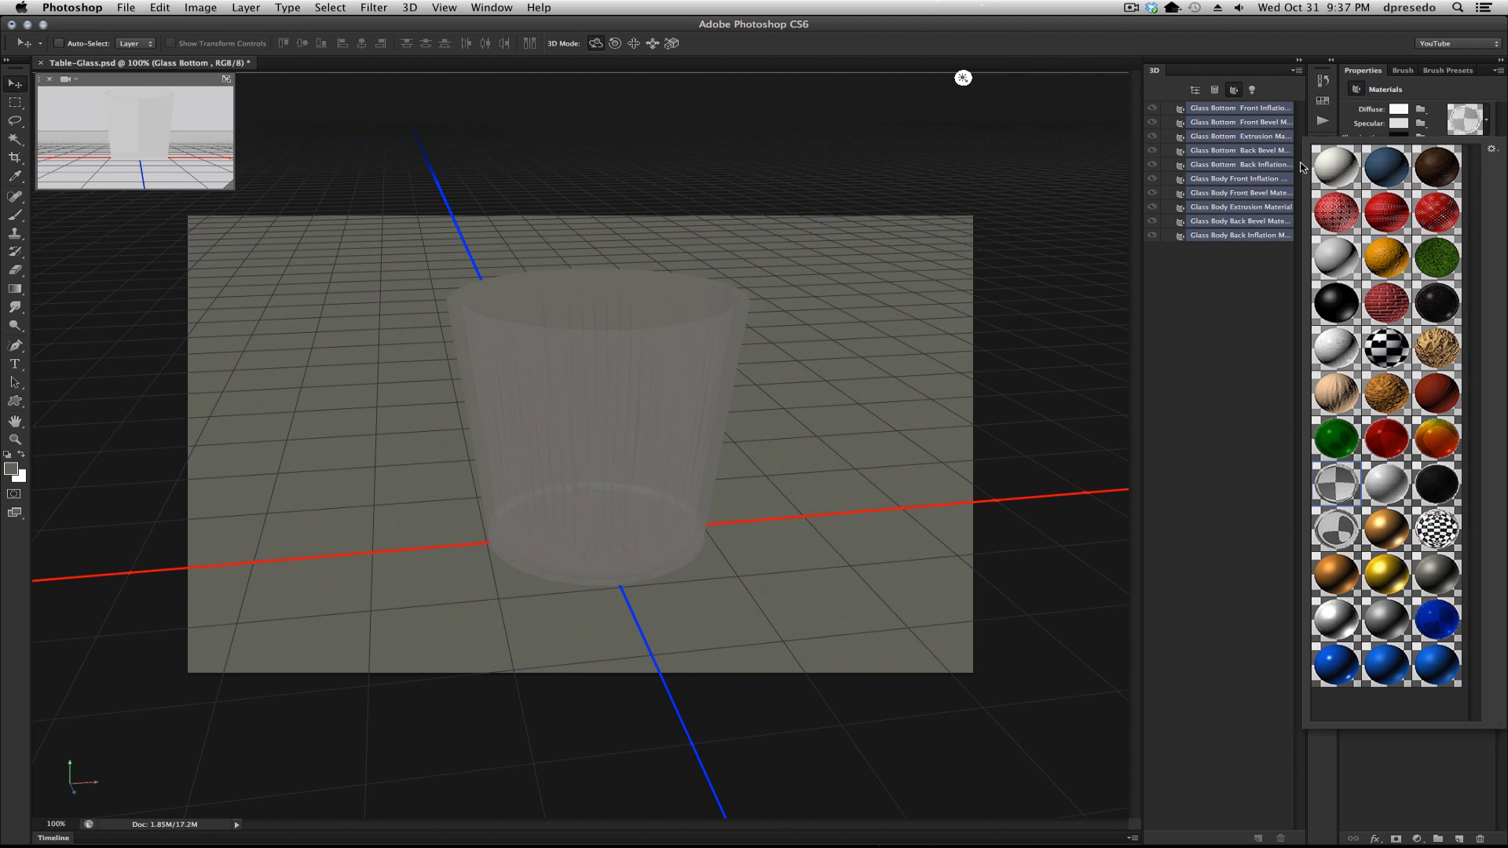
click(1253, 318)
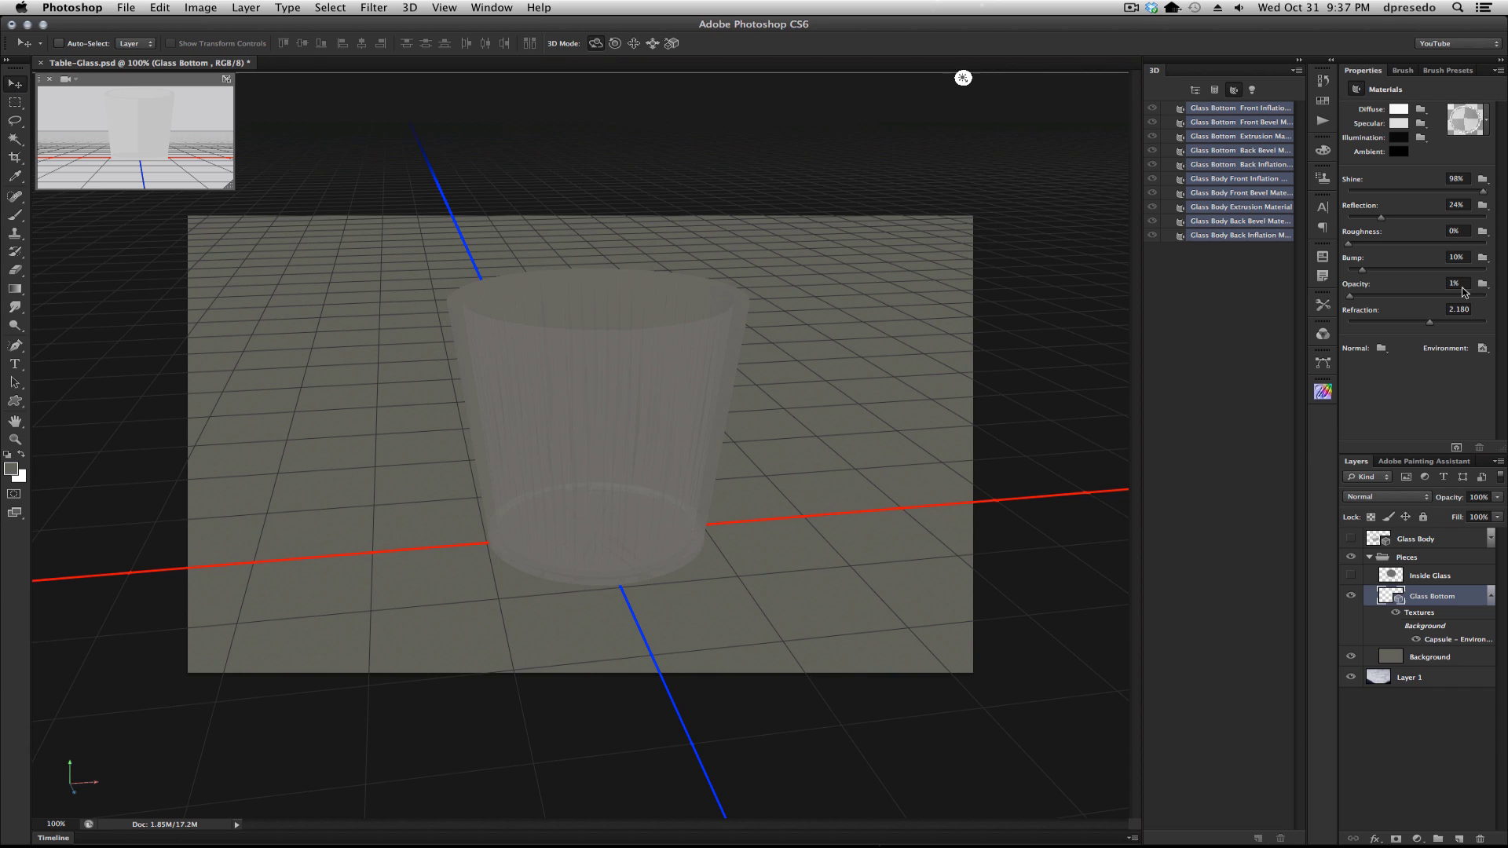
click(1464, 284)
text(15)
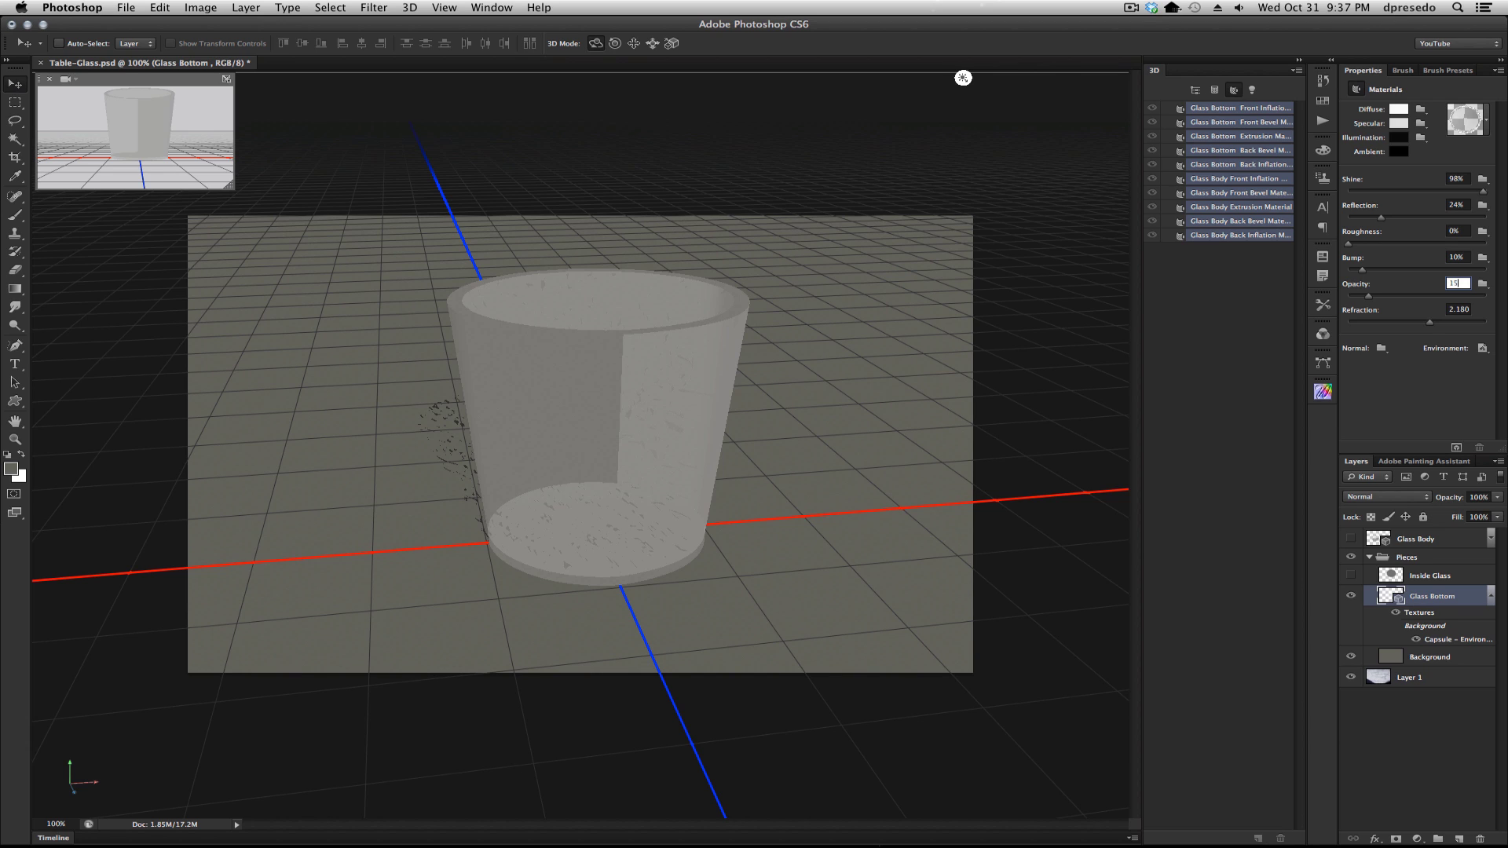
key(Return)
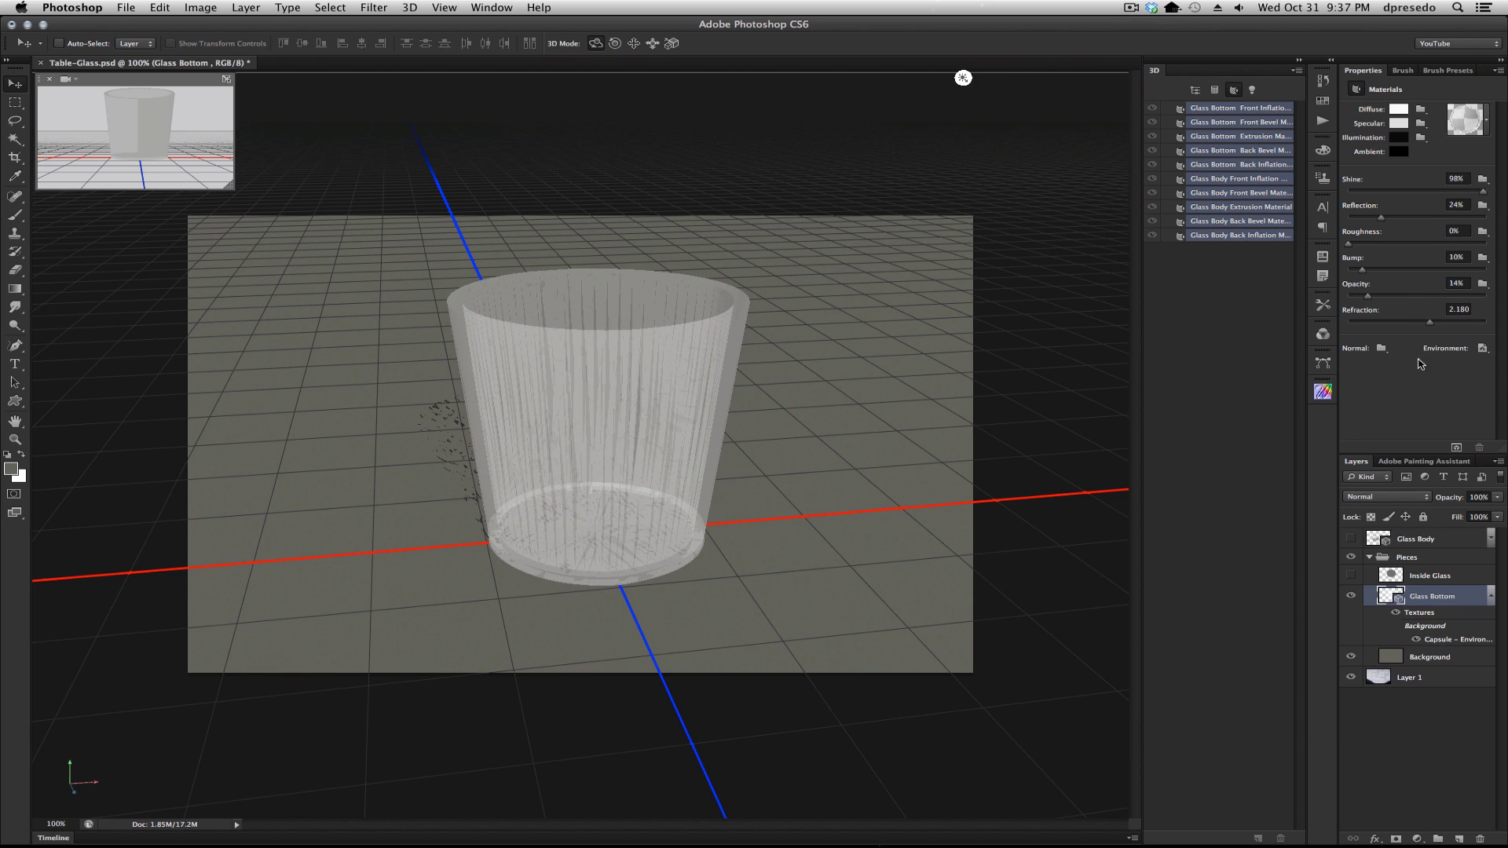
Step: Start a test render of the whole scene, then stop it
click(710, 179)
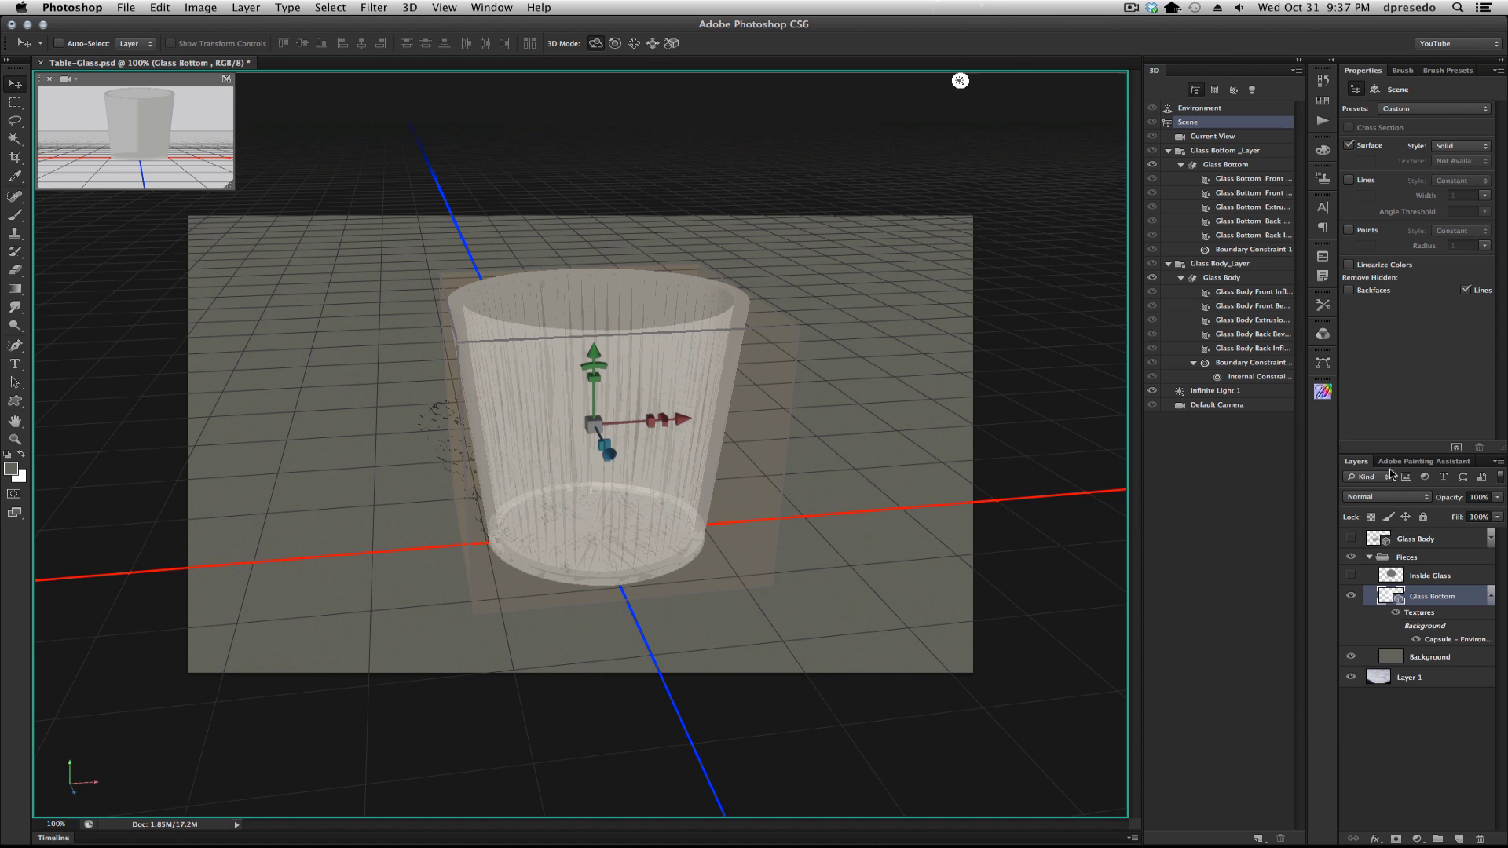
click(1456, 447)
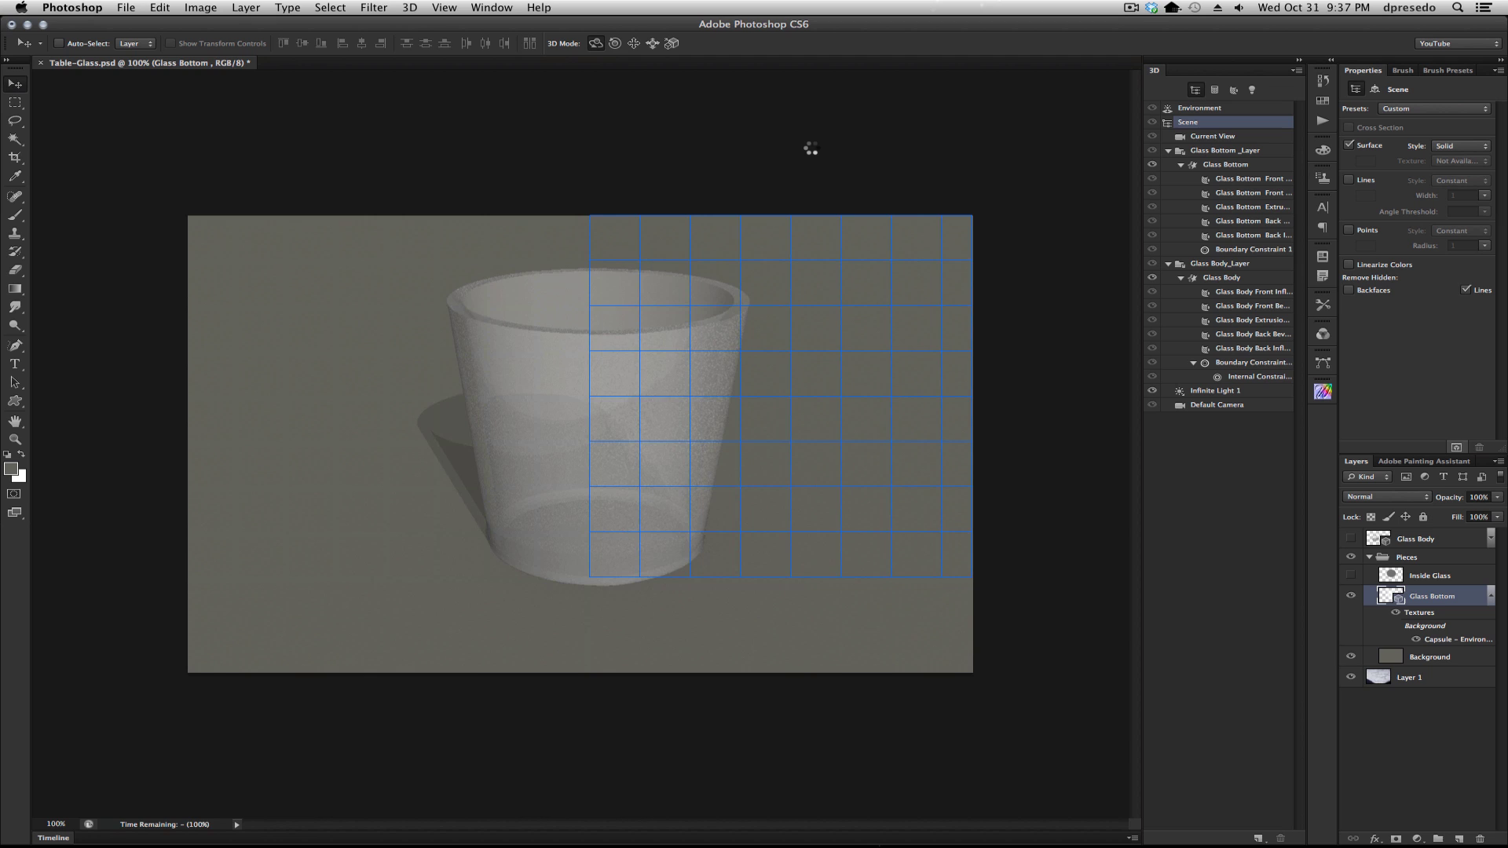
key(Escape)
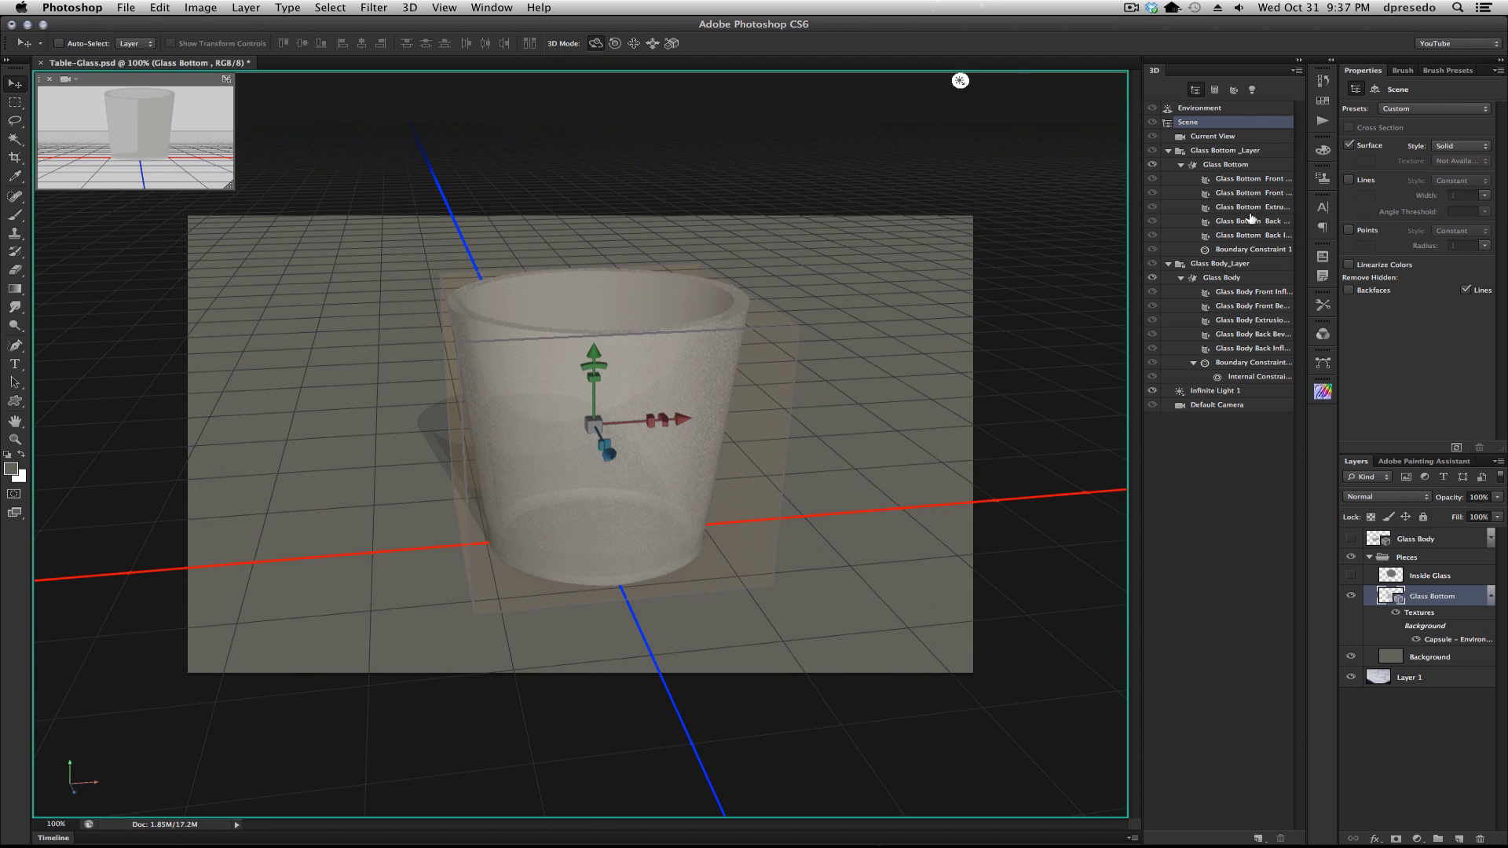
Step: Set all glass materials' opacity to 5% and preview a render
click(1234, 90)
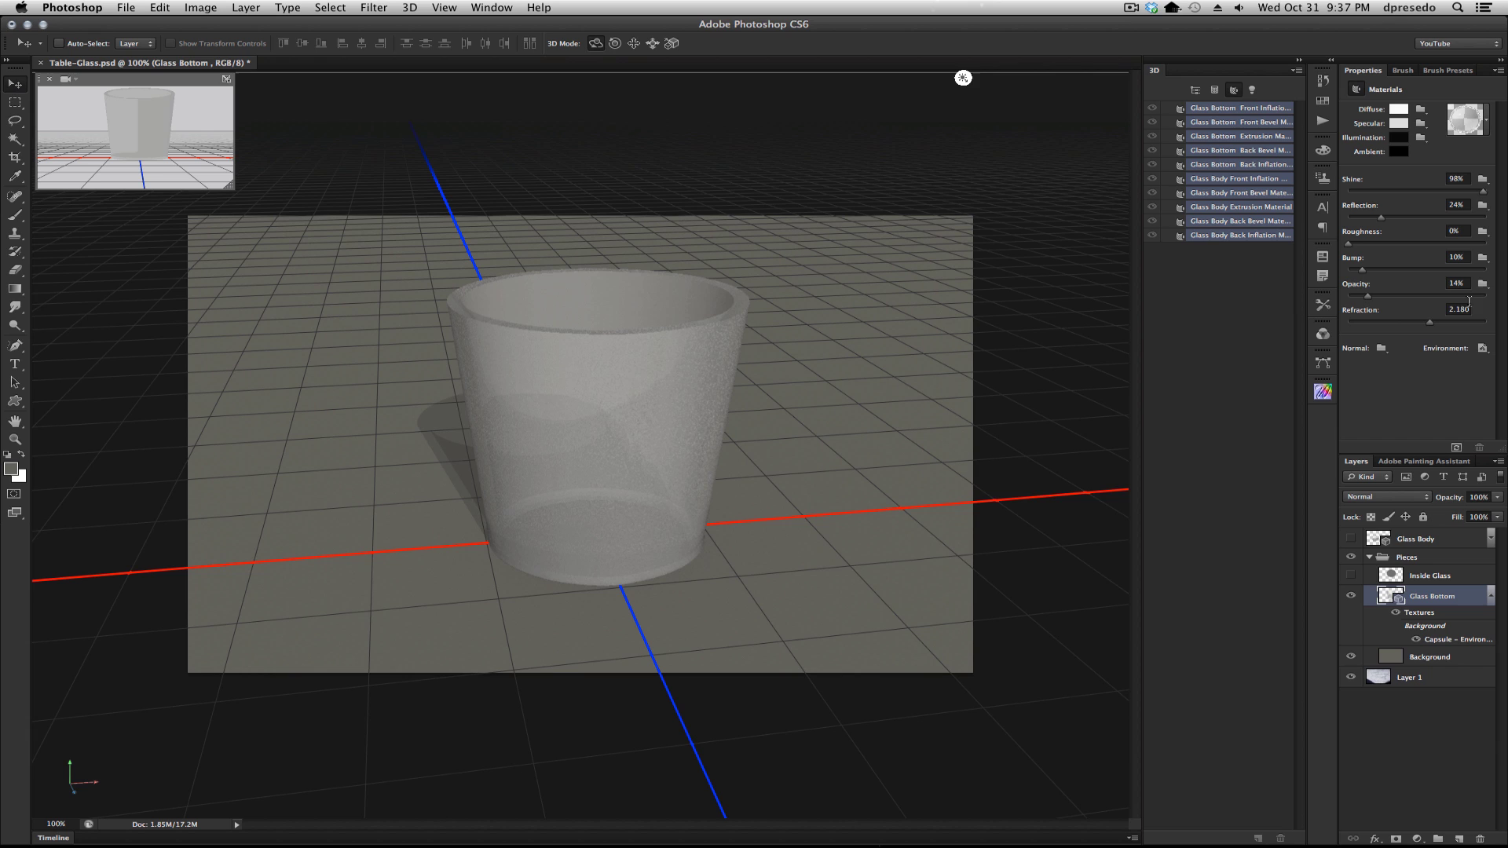
drag(1465, 283, 1447, 282)
text(5)
key(Return)
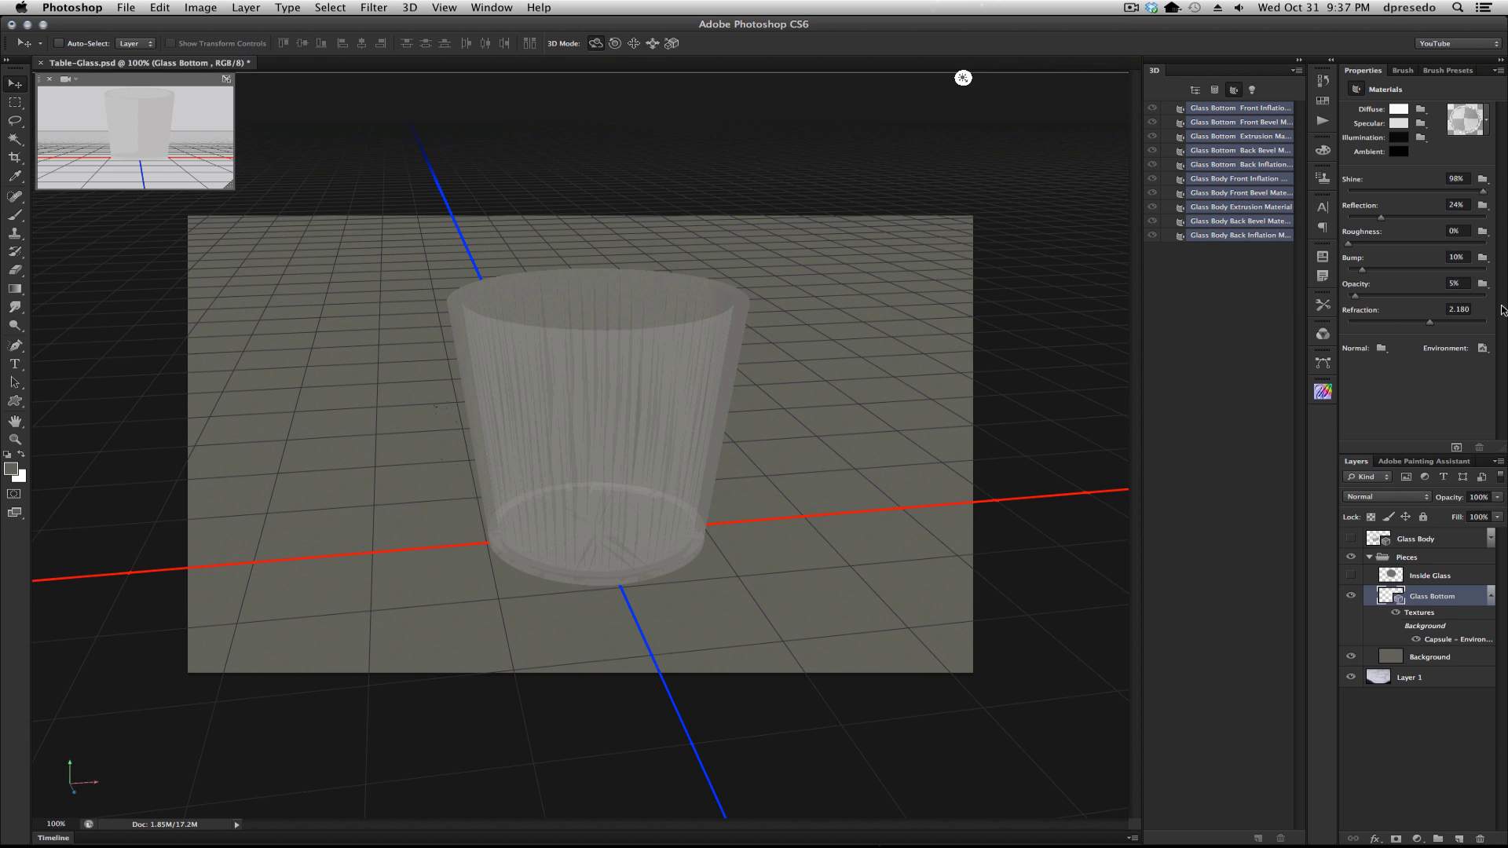
click(1455, 447)
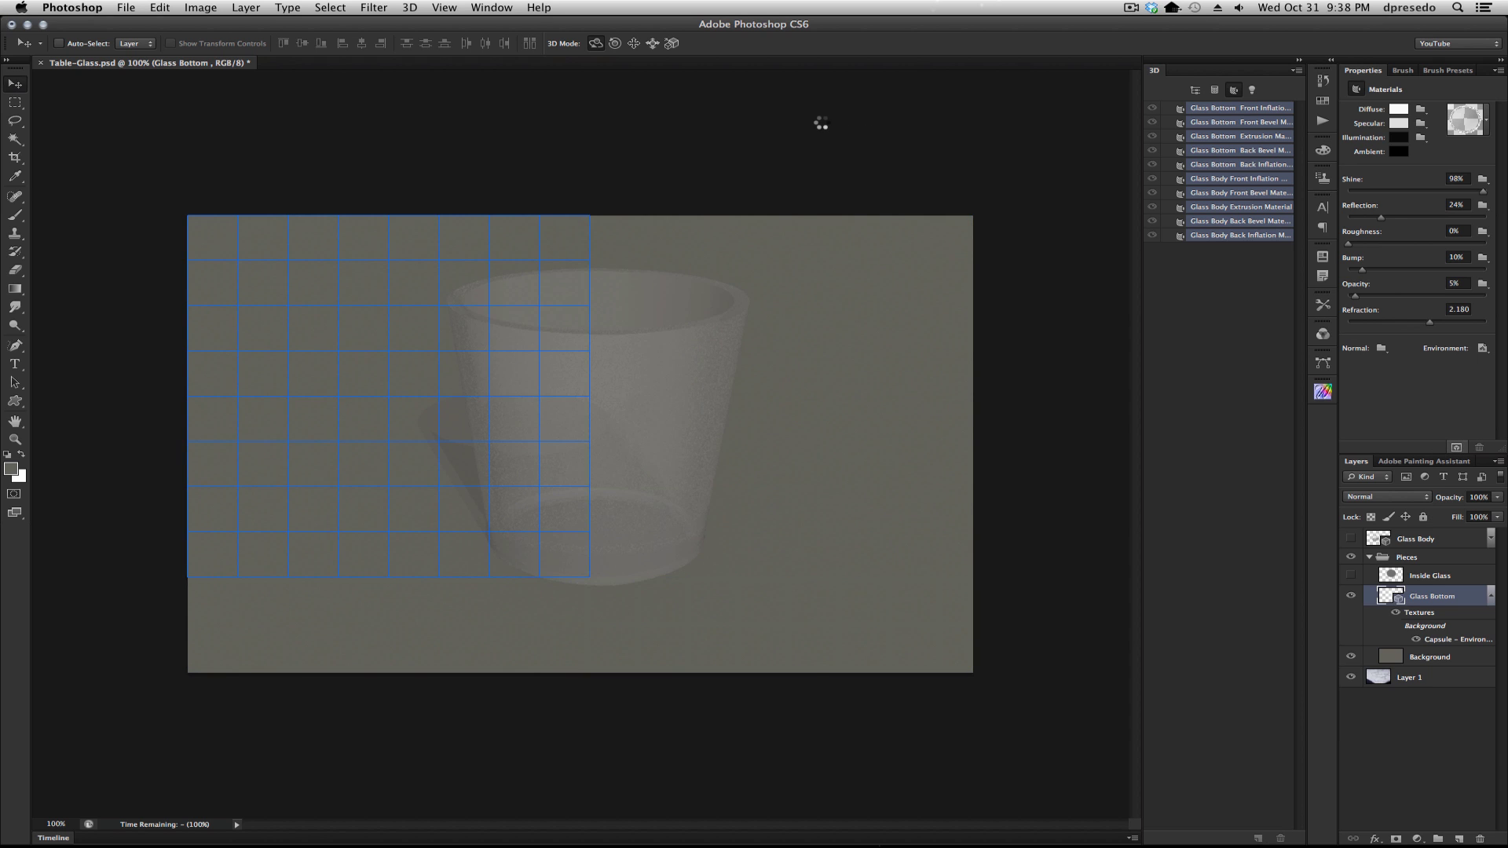
click(821, 122)
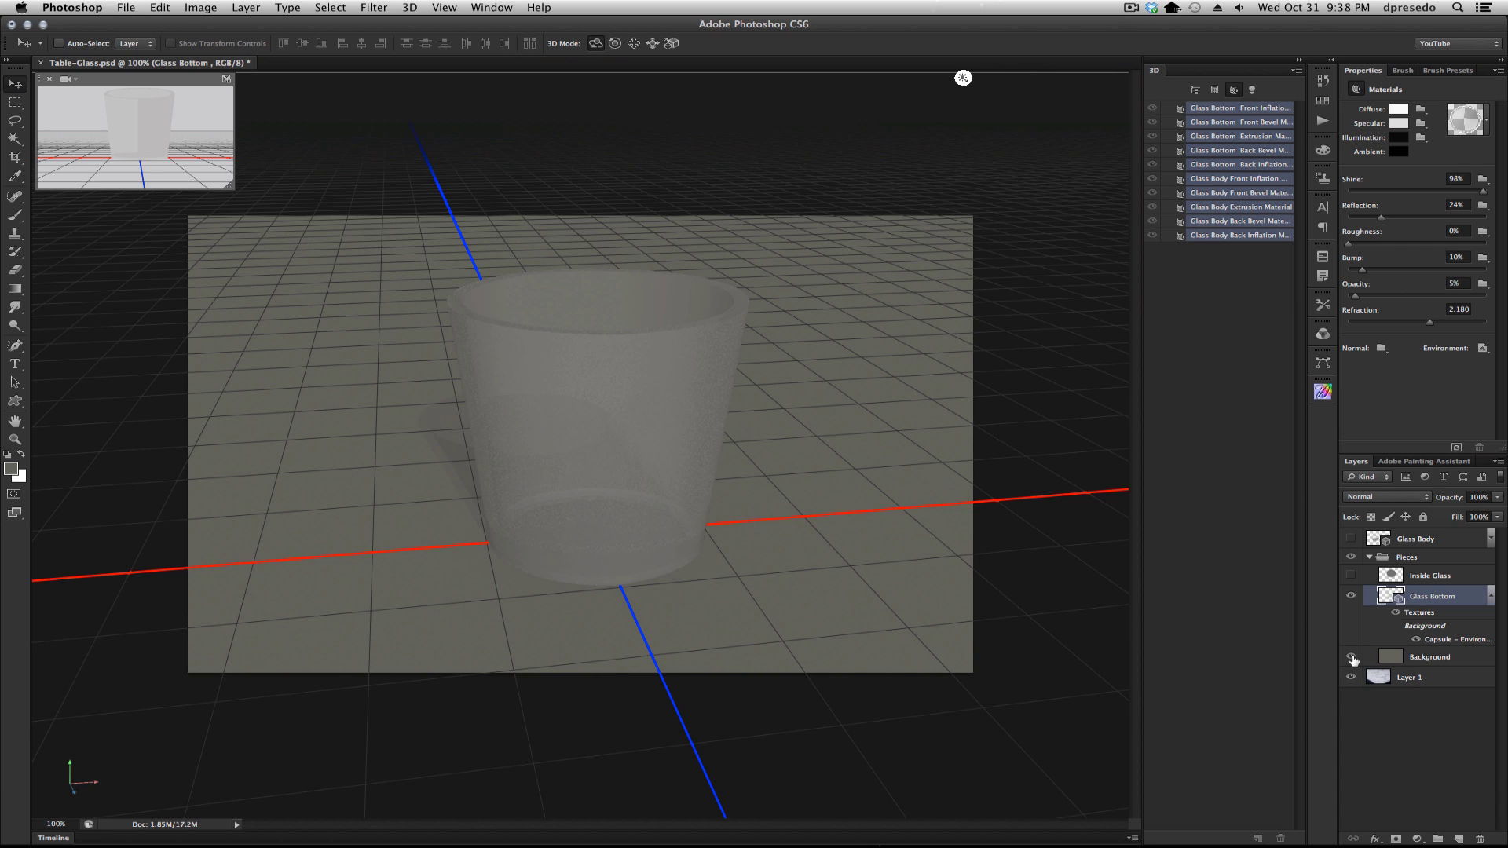
Step: Hide the grey Background layer and select the Glass Body mesh and its Extrusion Material
click(1351, 658)
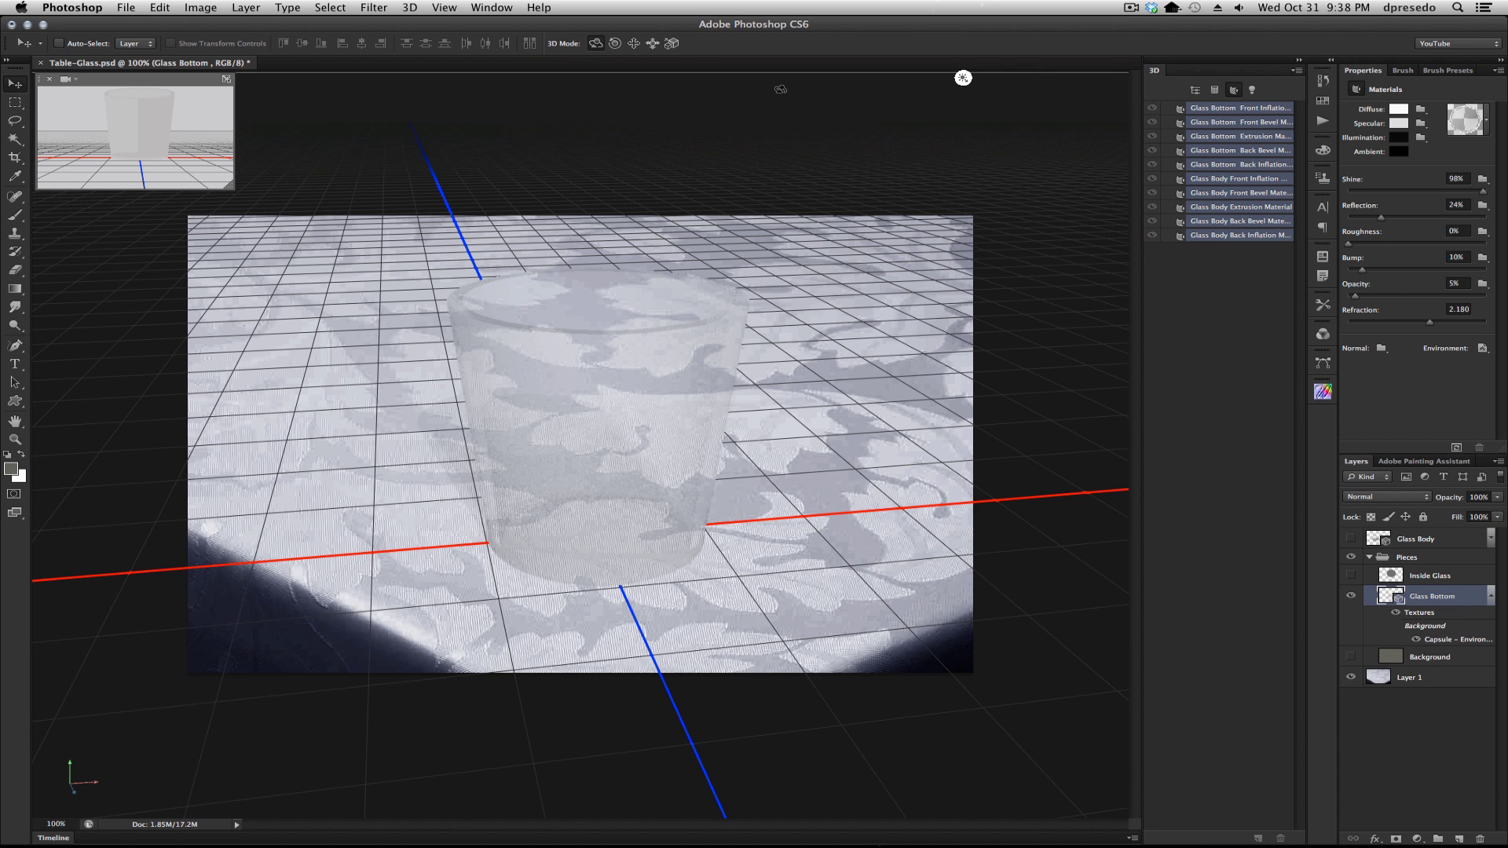
click(772, 128)
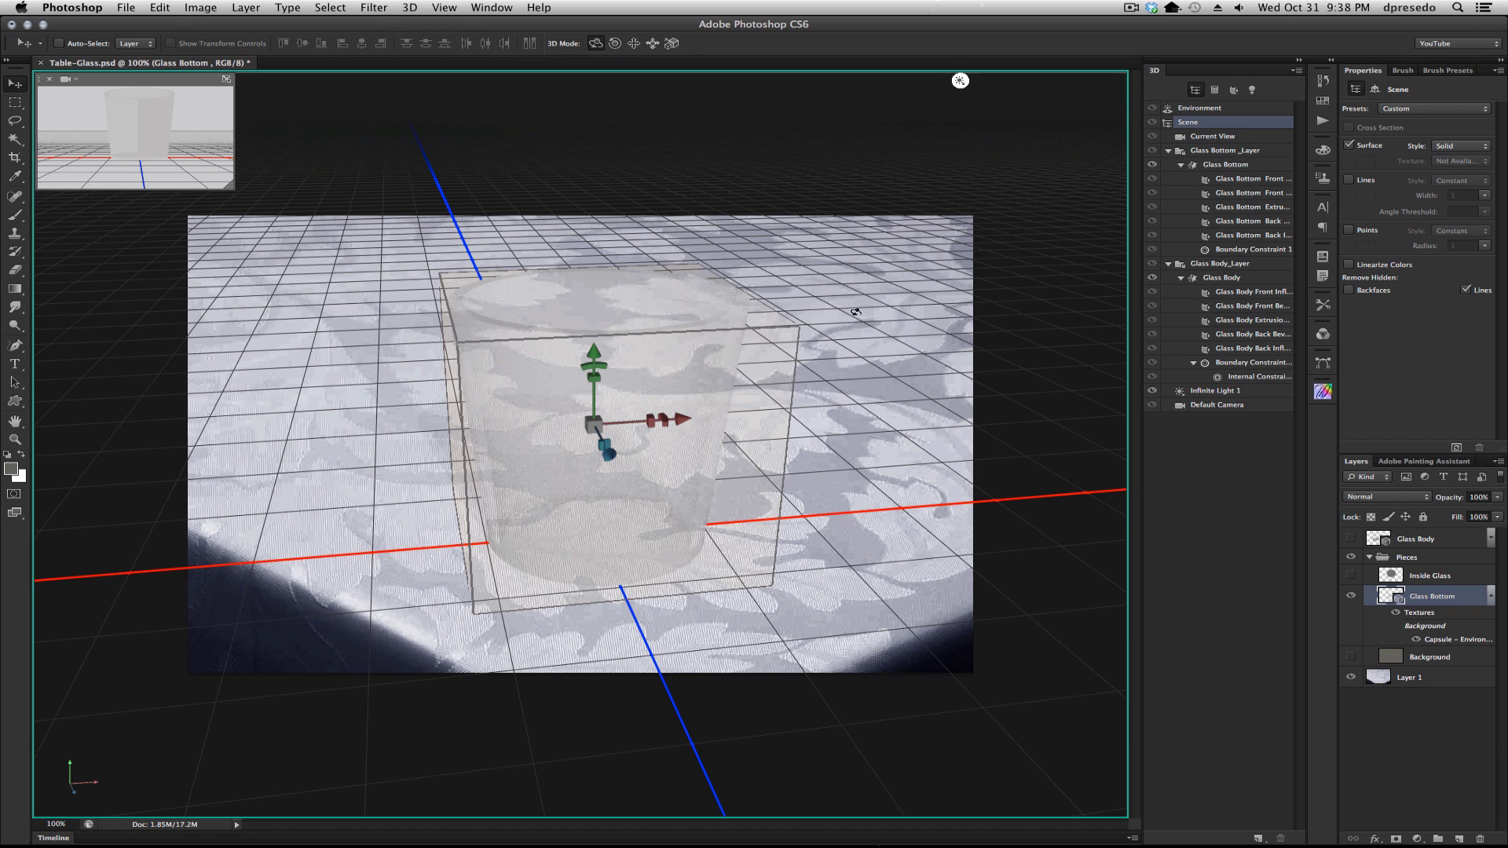
click(692, 389)
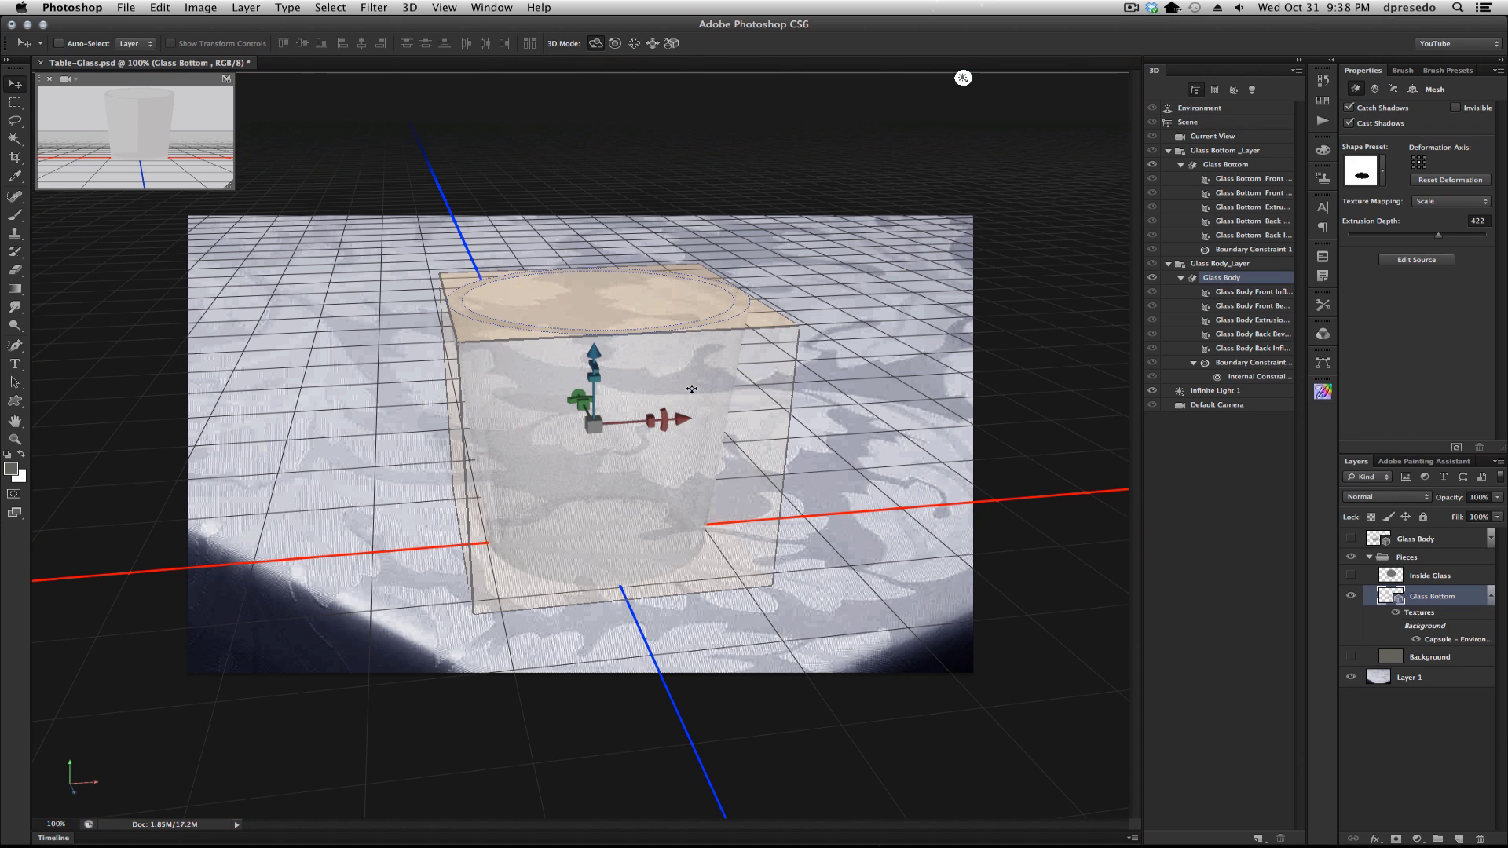
click(691, 386)
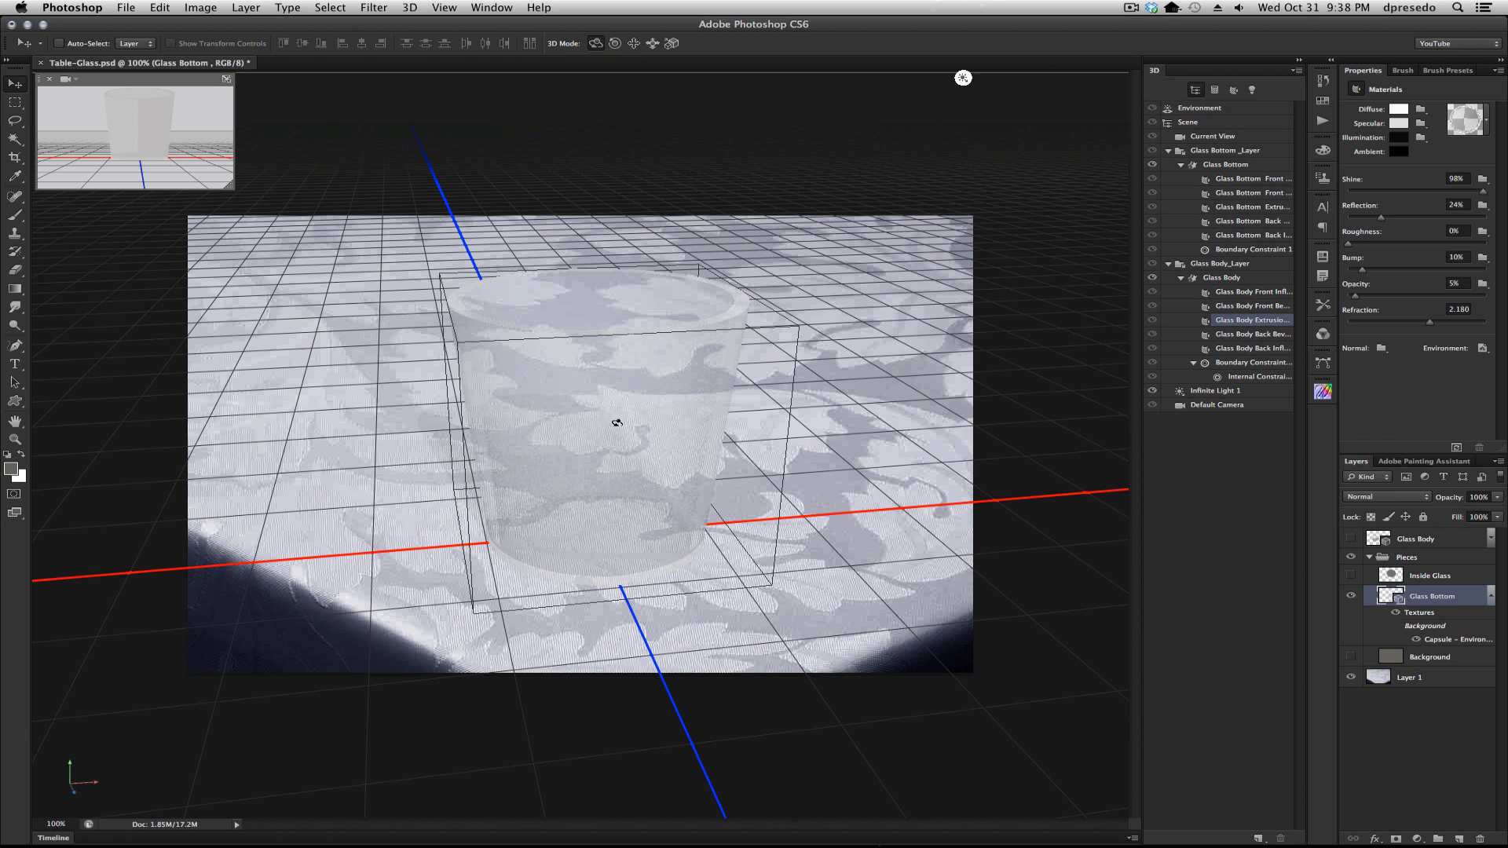
click(1047, 170)
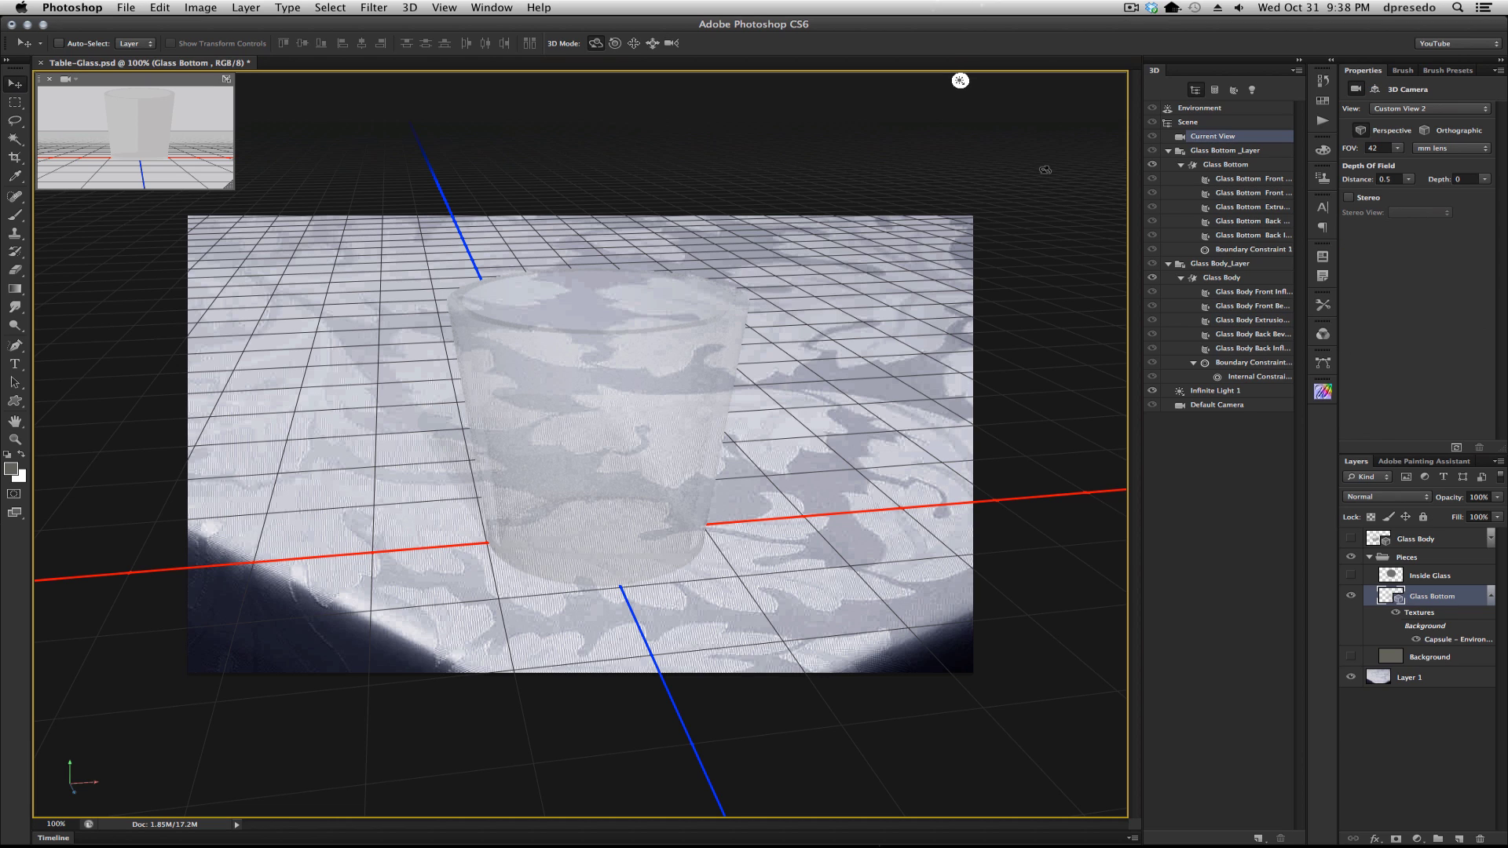
click(1258, 322)
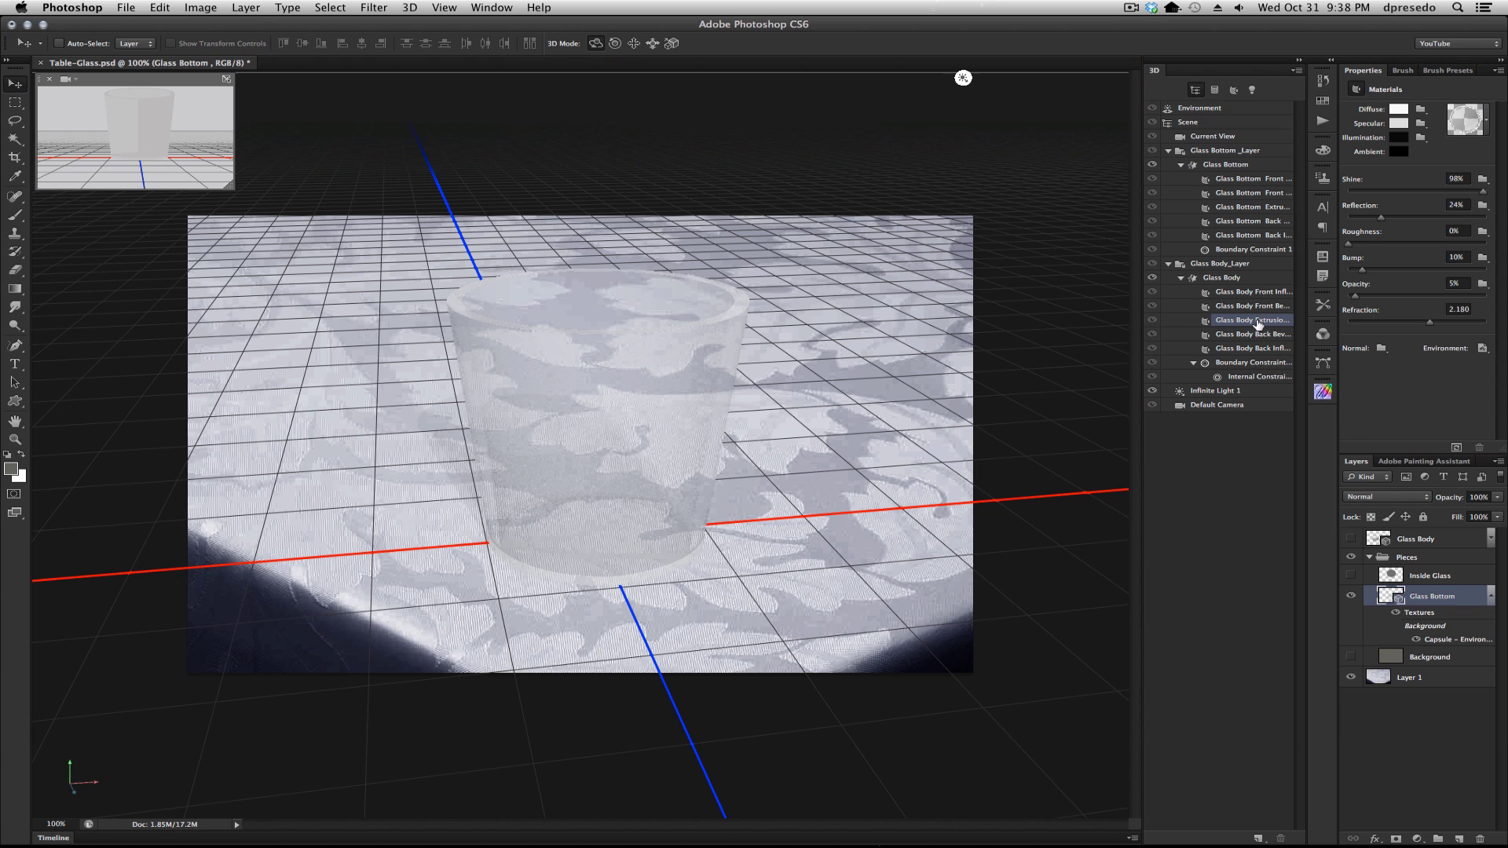
click(654, 380)
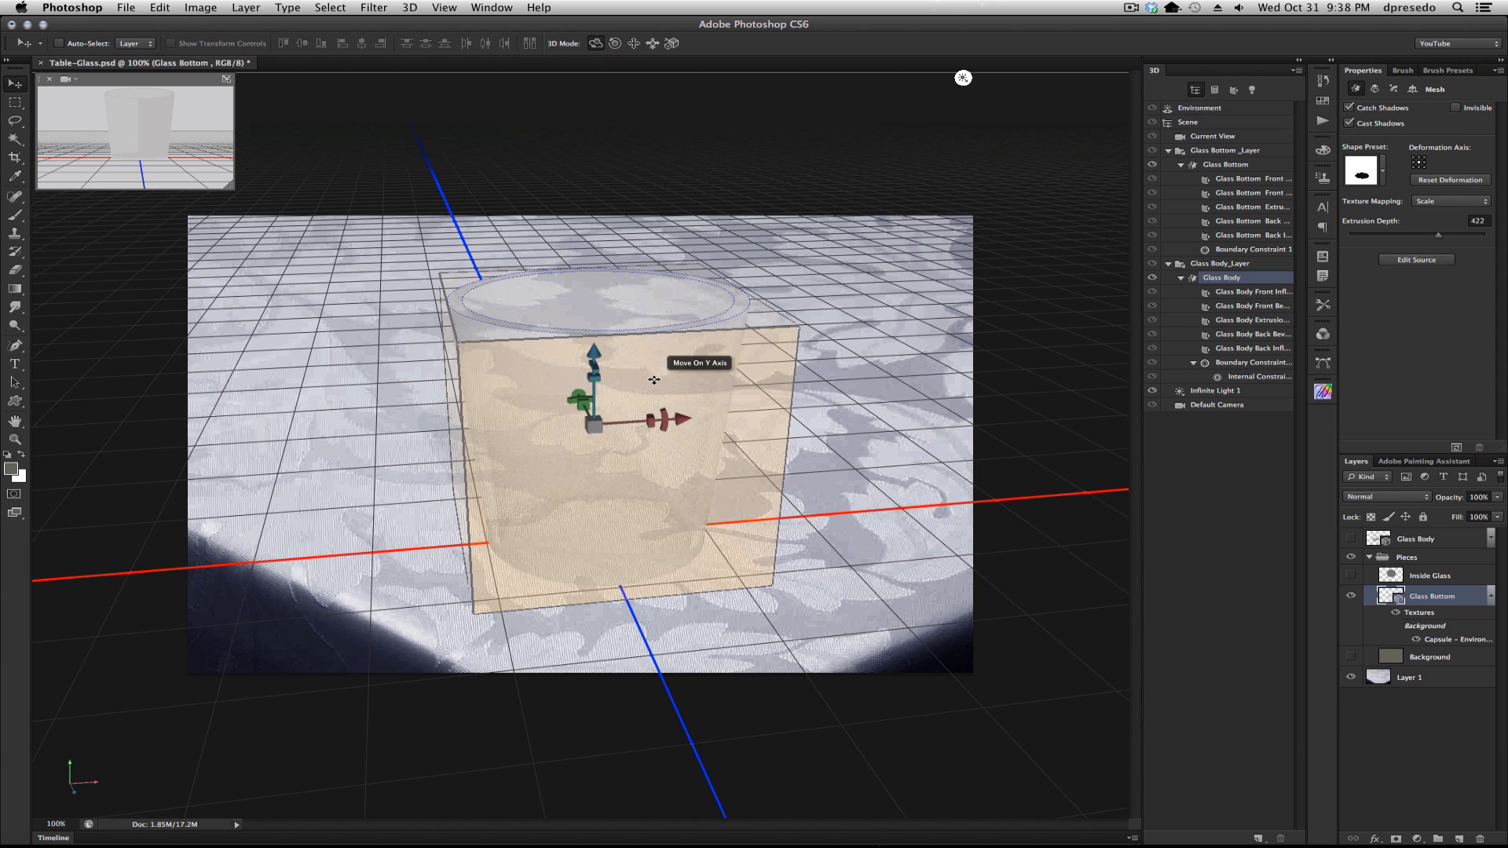
click(654, 380)
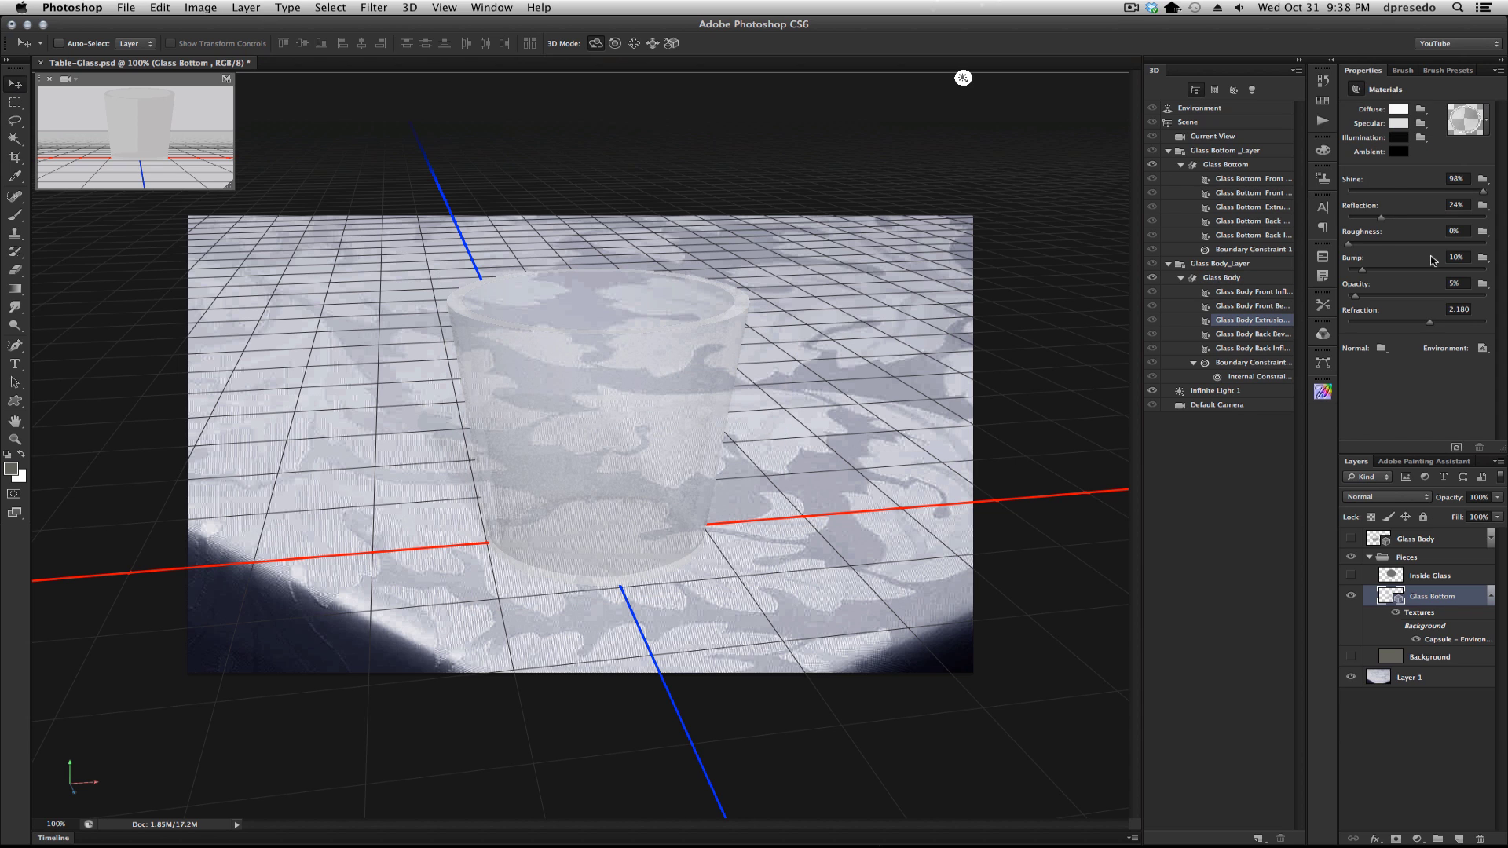
Step: Load the swirl Opacity psd as the glass body's opacity texture and preview it
click(1484, 284)
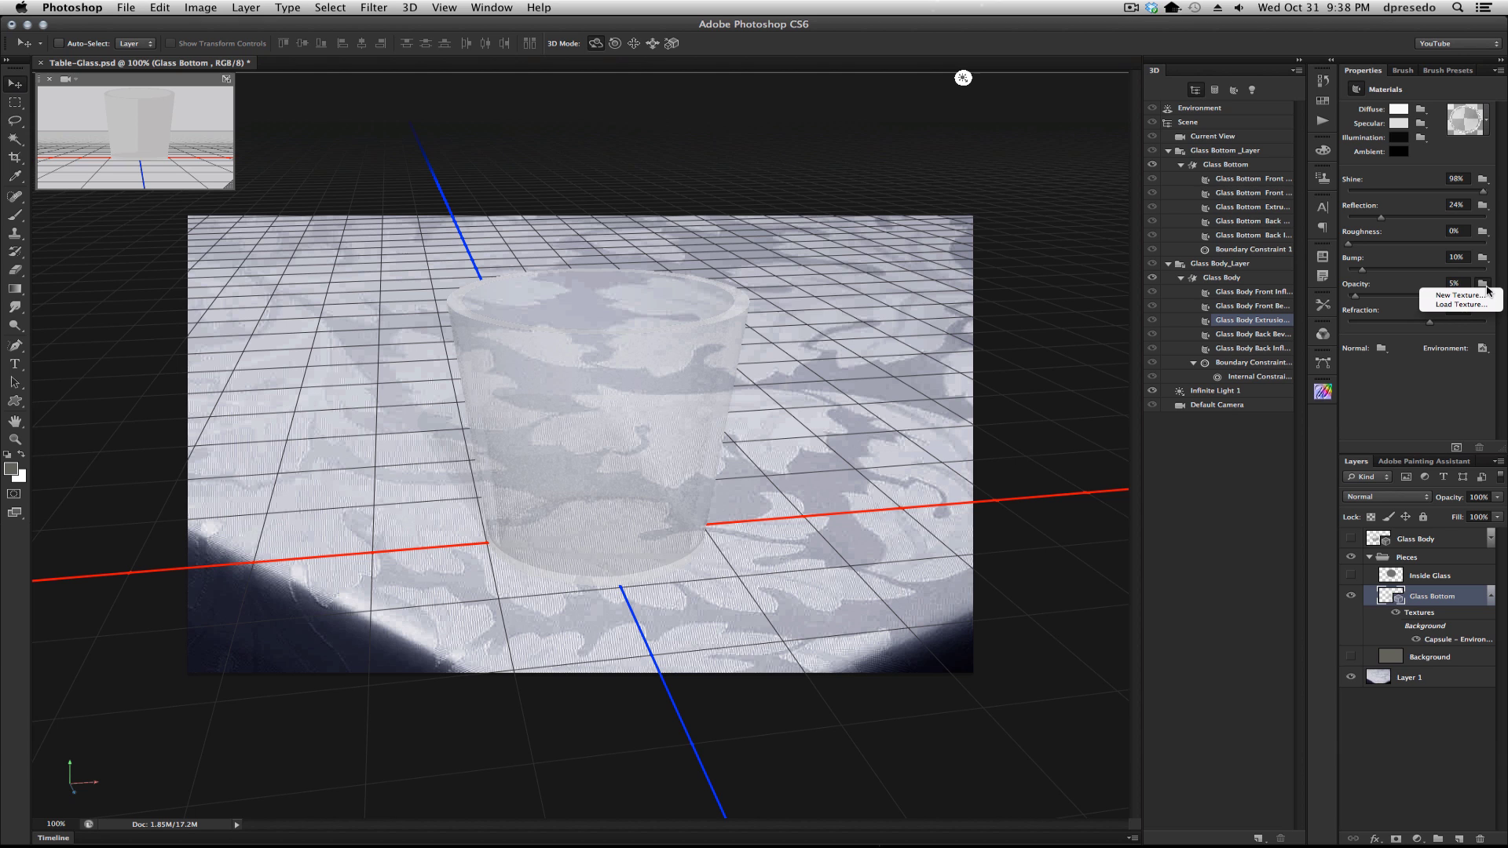
click(1459, 304)
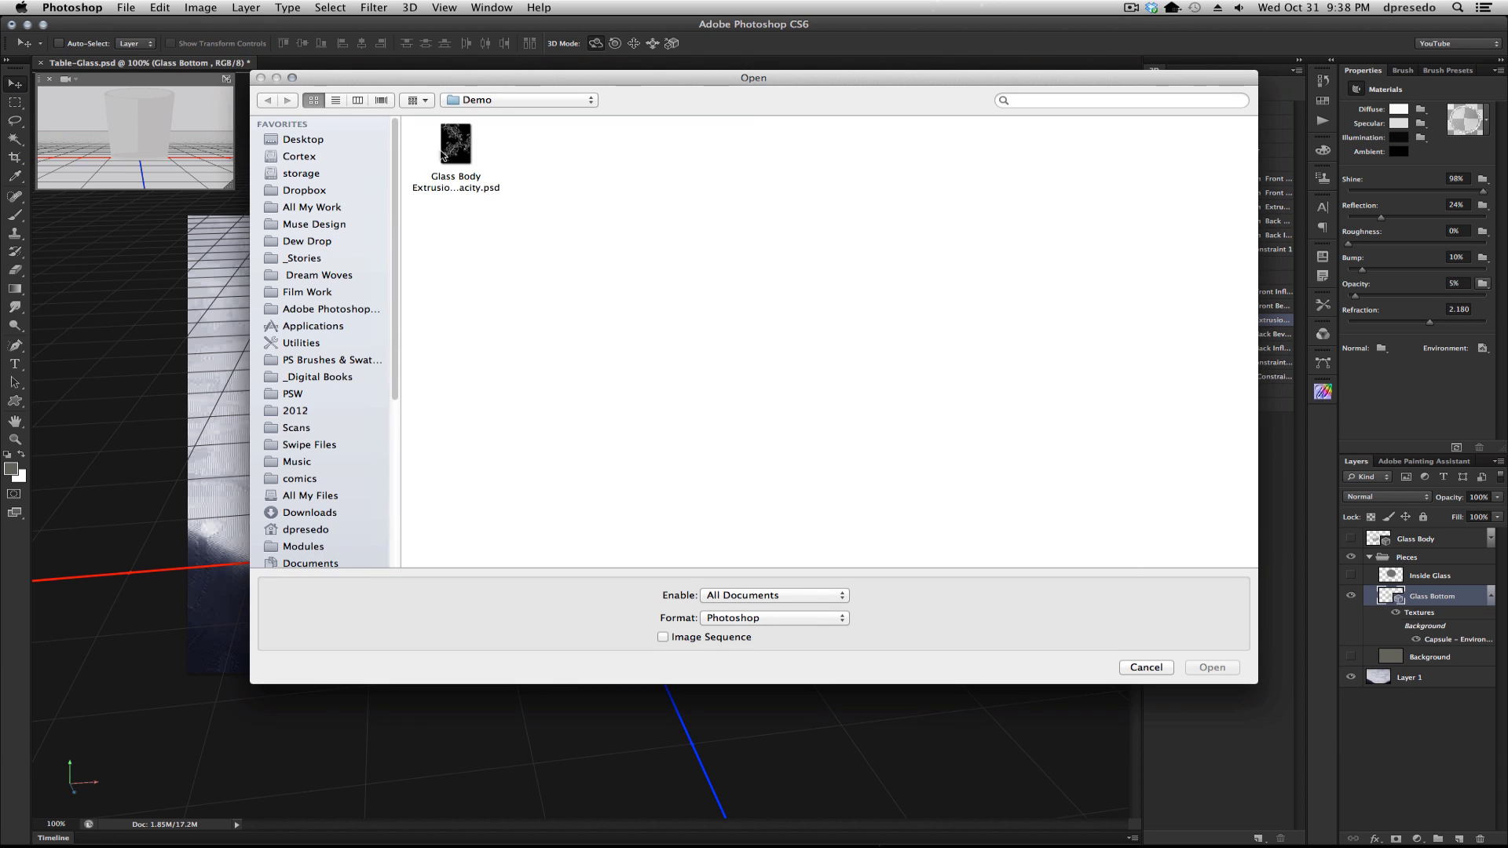
double_click(447, 154)
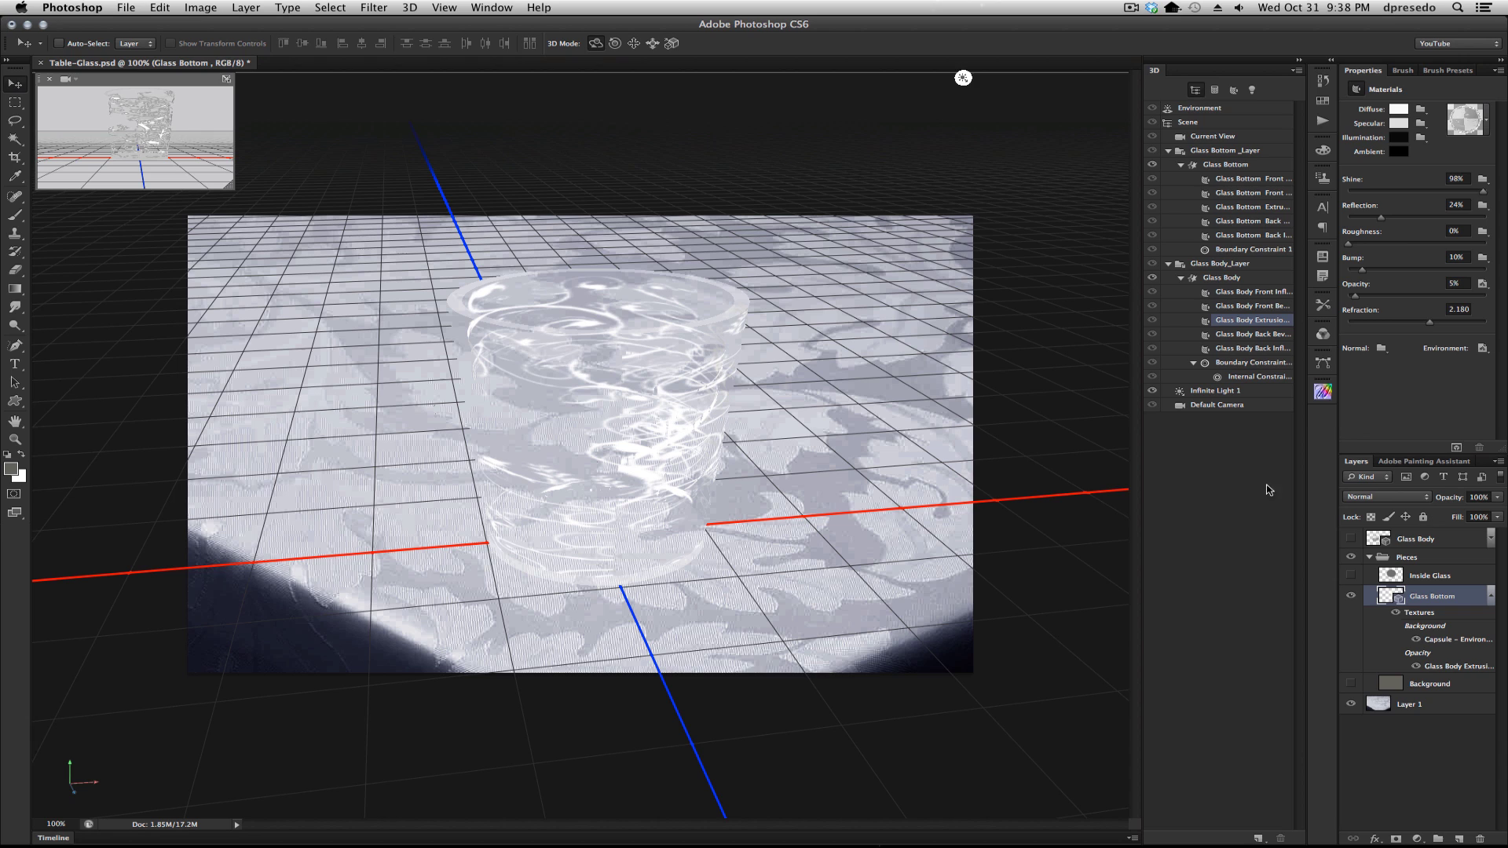
double_click(1445, 669)
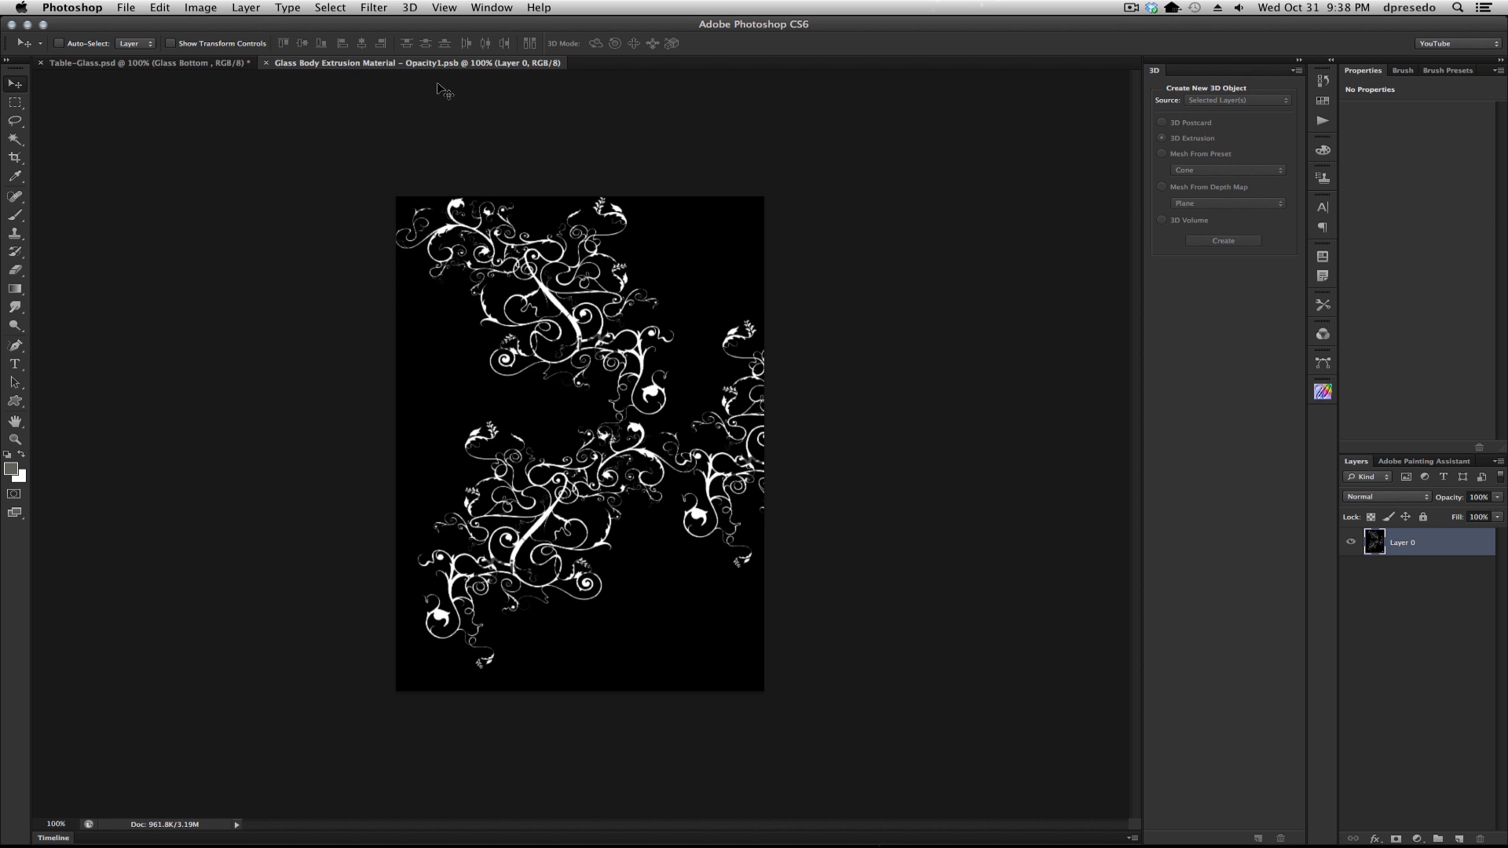
click(265, 63)
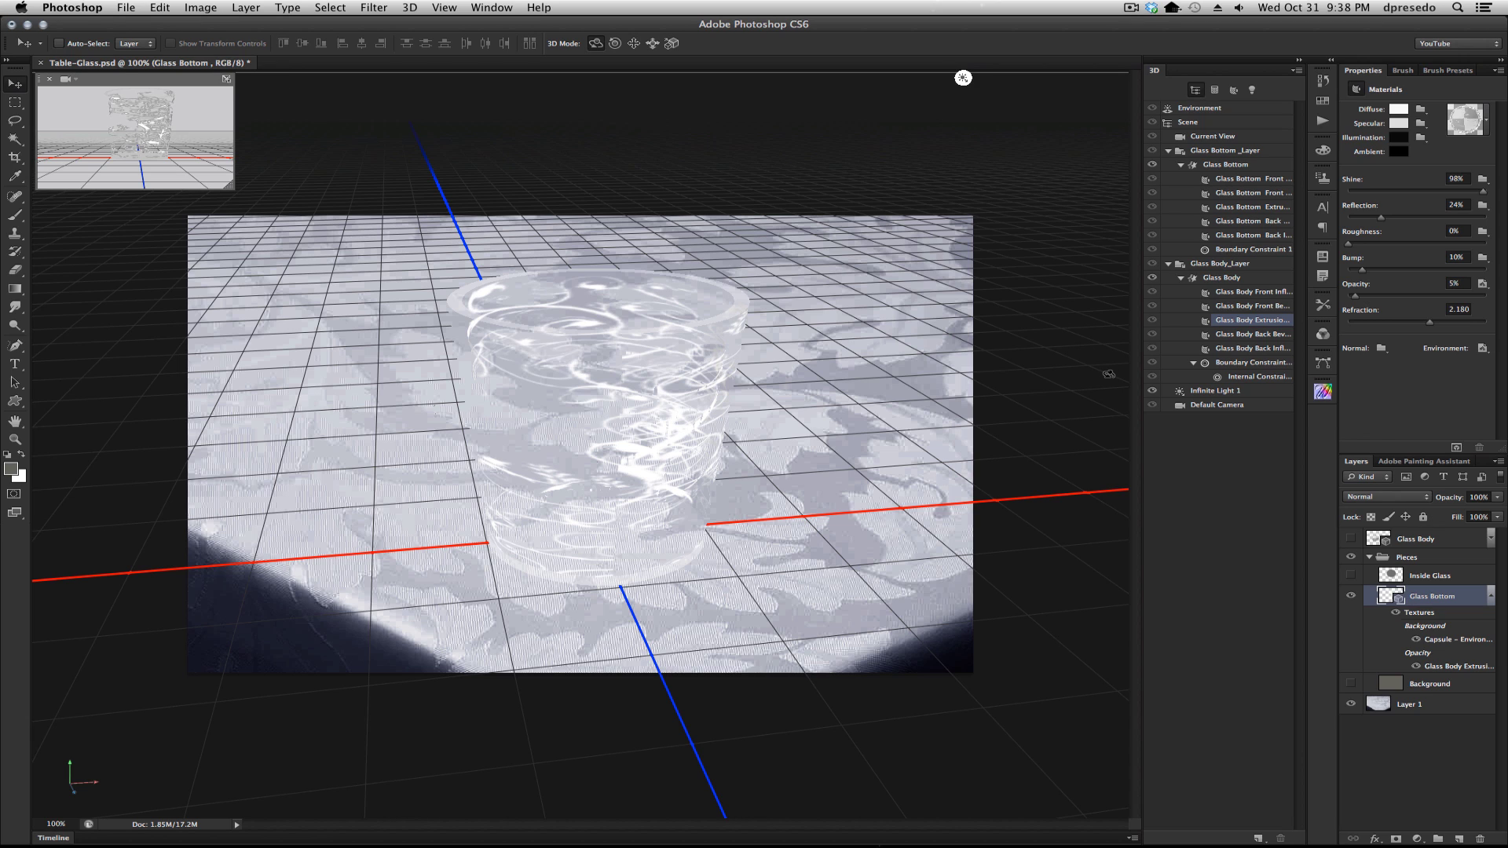
Step: Render the scene and swing the infinite light toward the upper left
click(1456, 446)
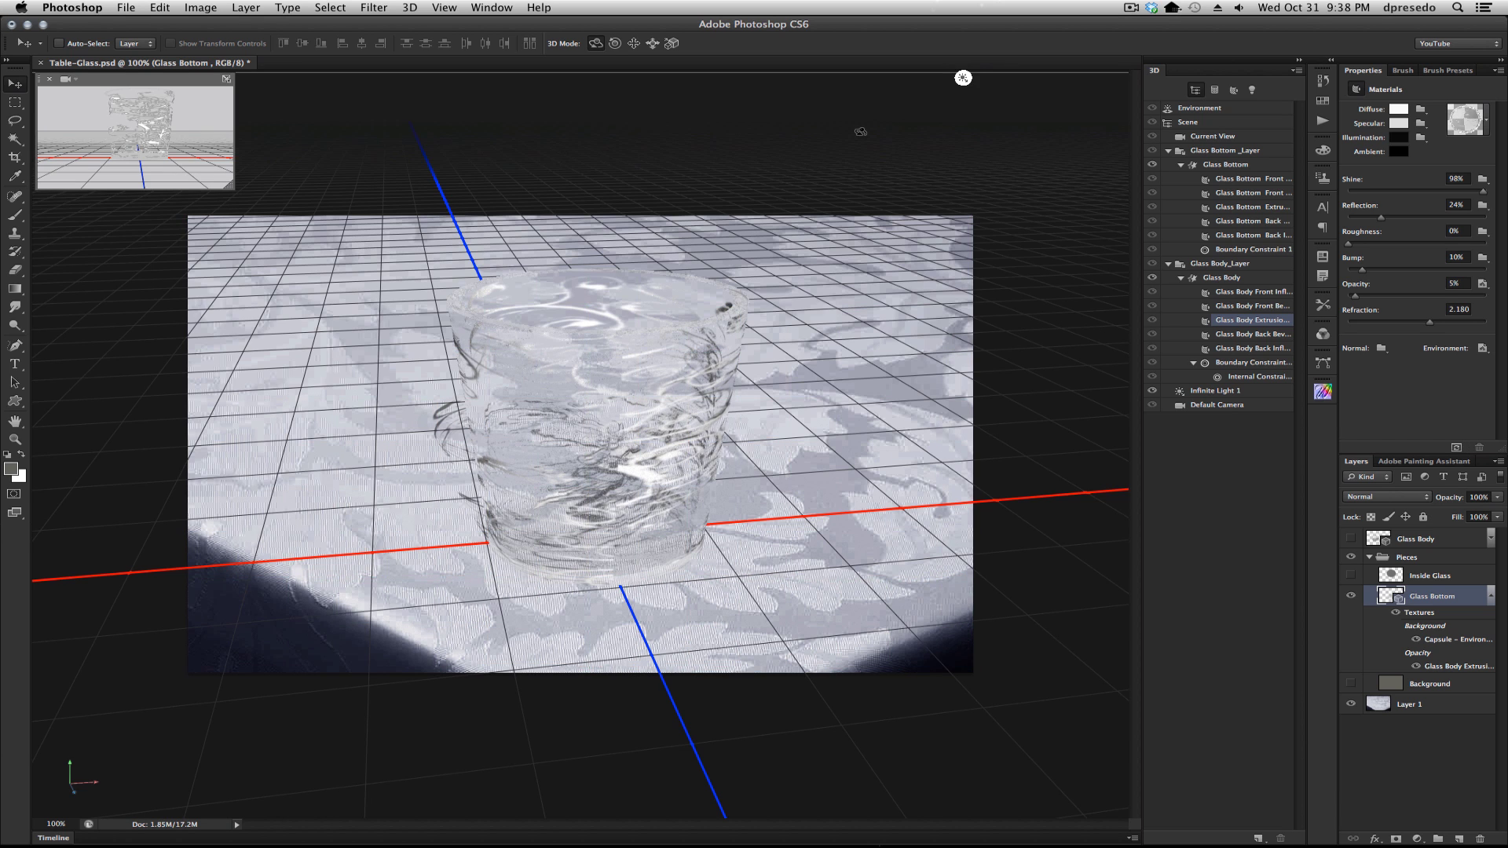
click(963, 78)
mouse_move(644, 383)
mouse_down()
mouse_move(323, 271)
mouse_move(327, 246)
mouse_move(327, 276)
mouse_move(347, 291)
mouse_up()
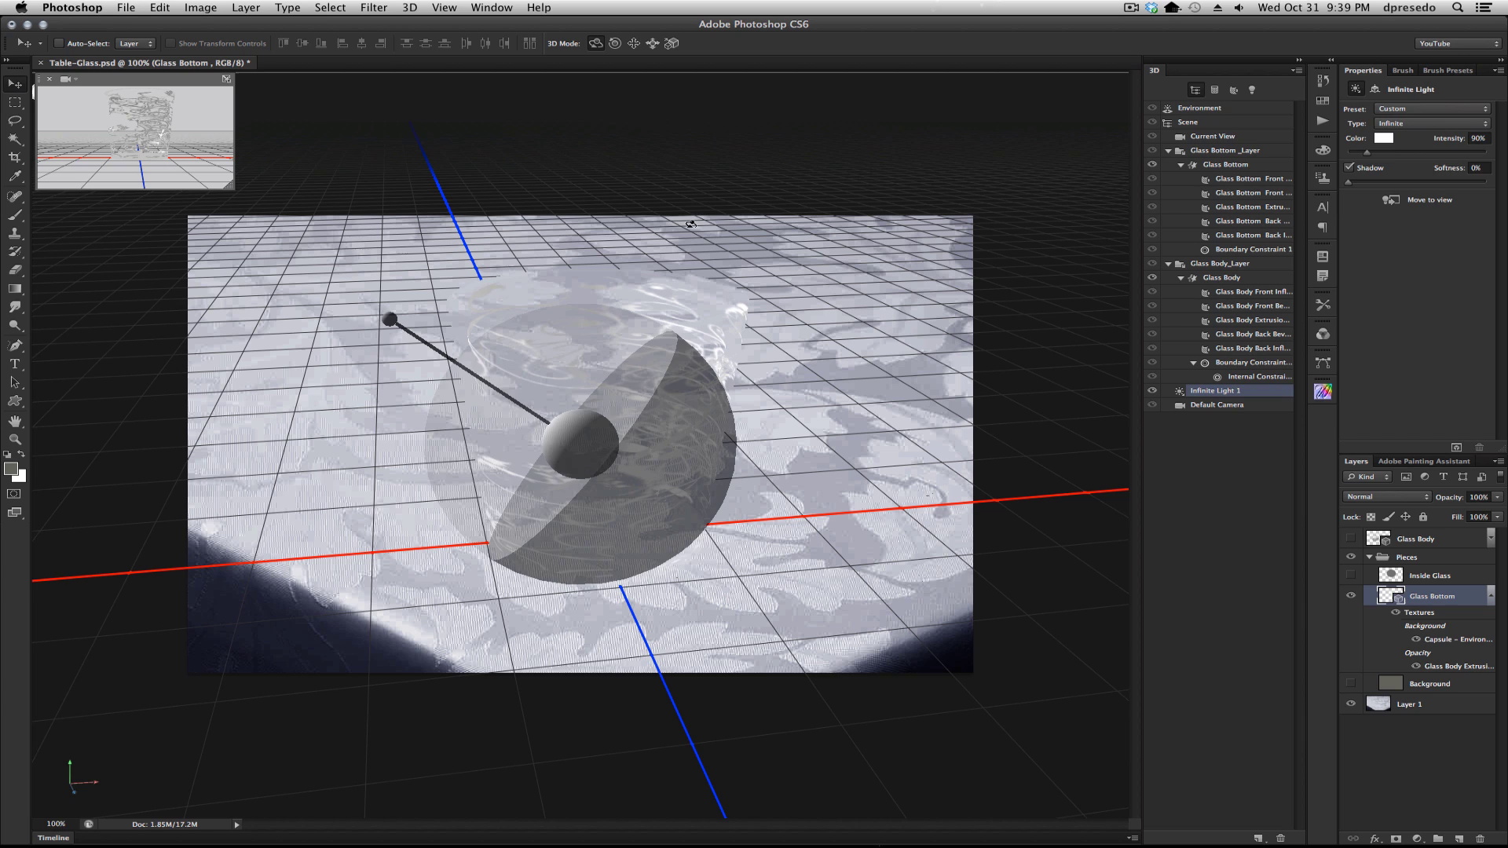
click(712, 198)
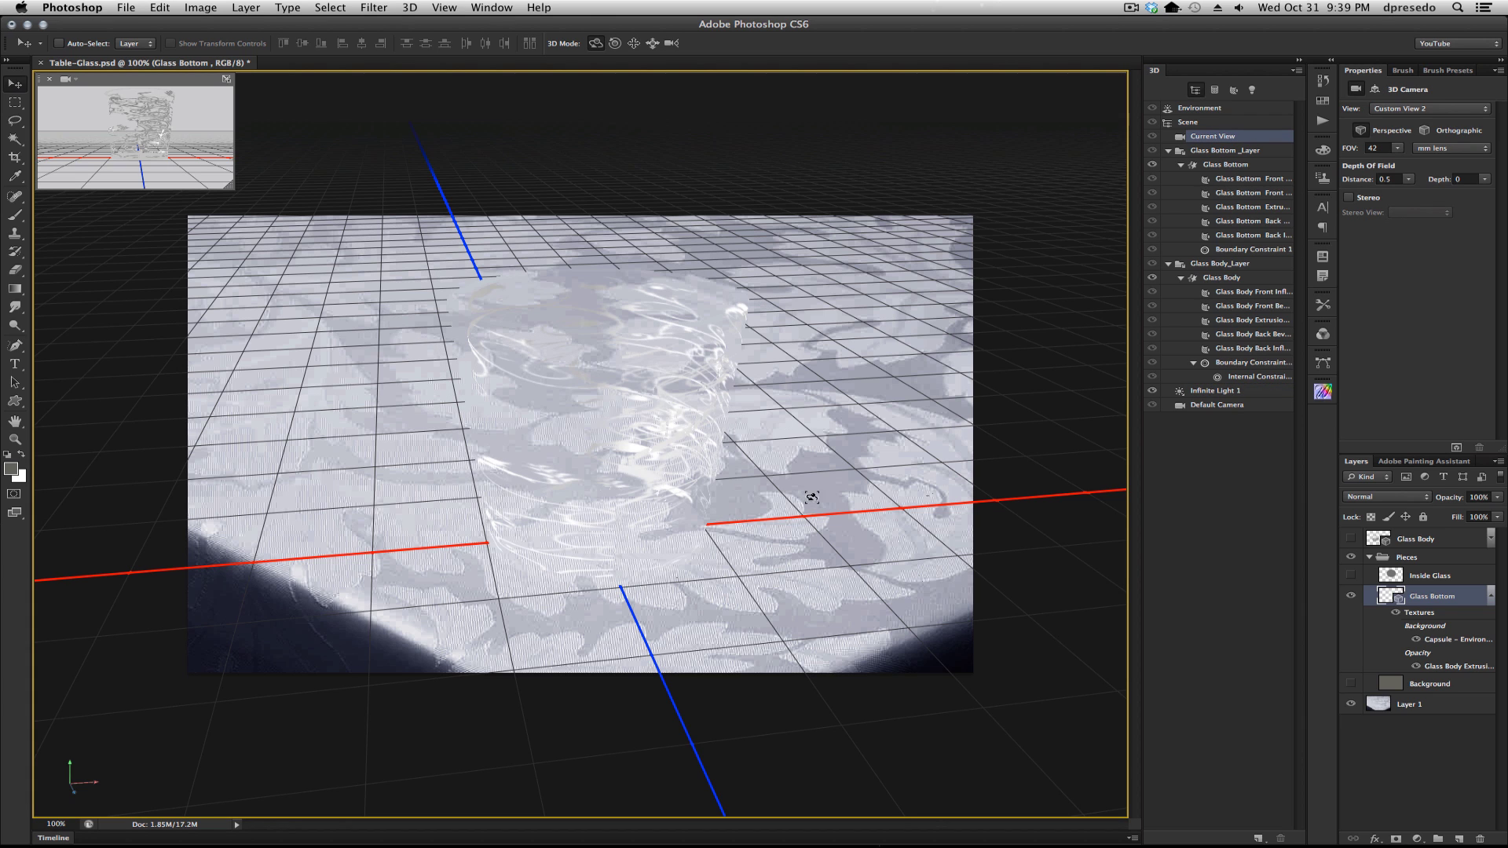
Step: Run a render of the swirled glass scene, stopping it once the dark shadows appear
click(1457, 447)
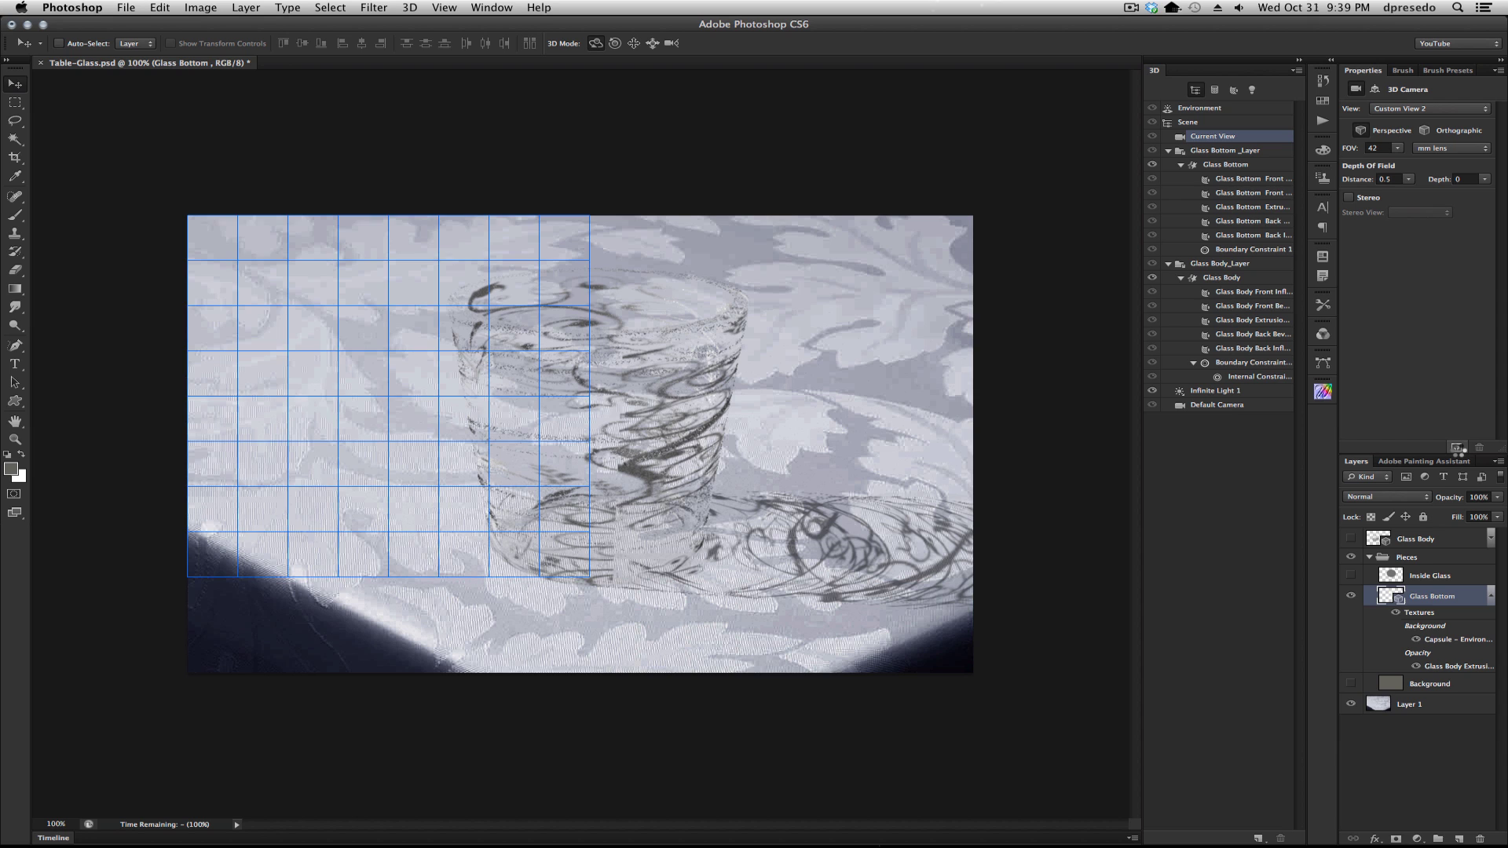
click(899, 120)
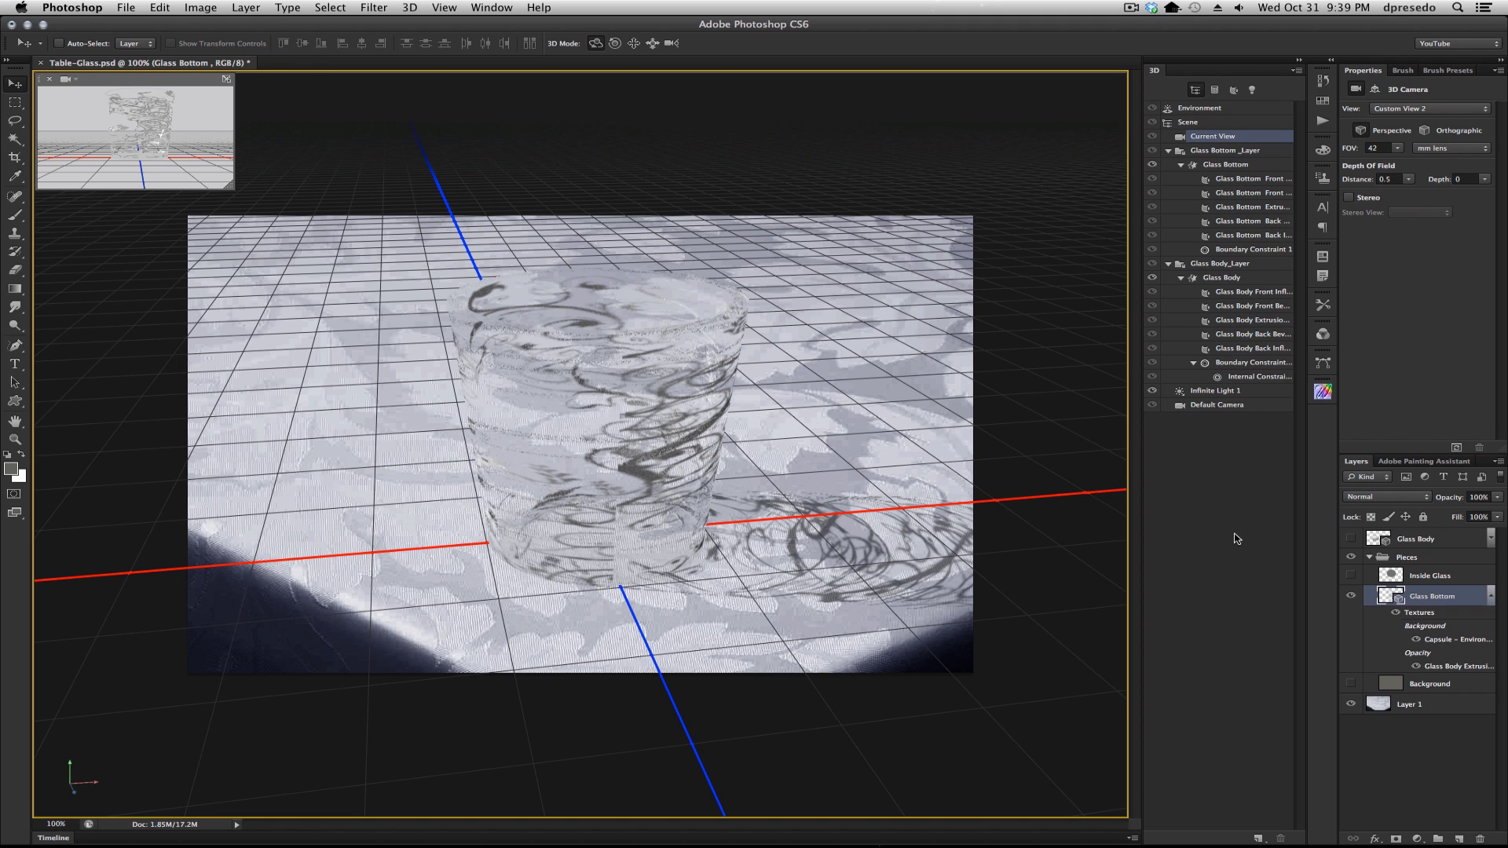
Step: Copy the entire room image from the Glass Body layer's Image Based Light texture
click(1490, 539)
click(1446, 636)
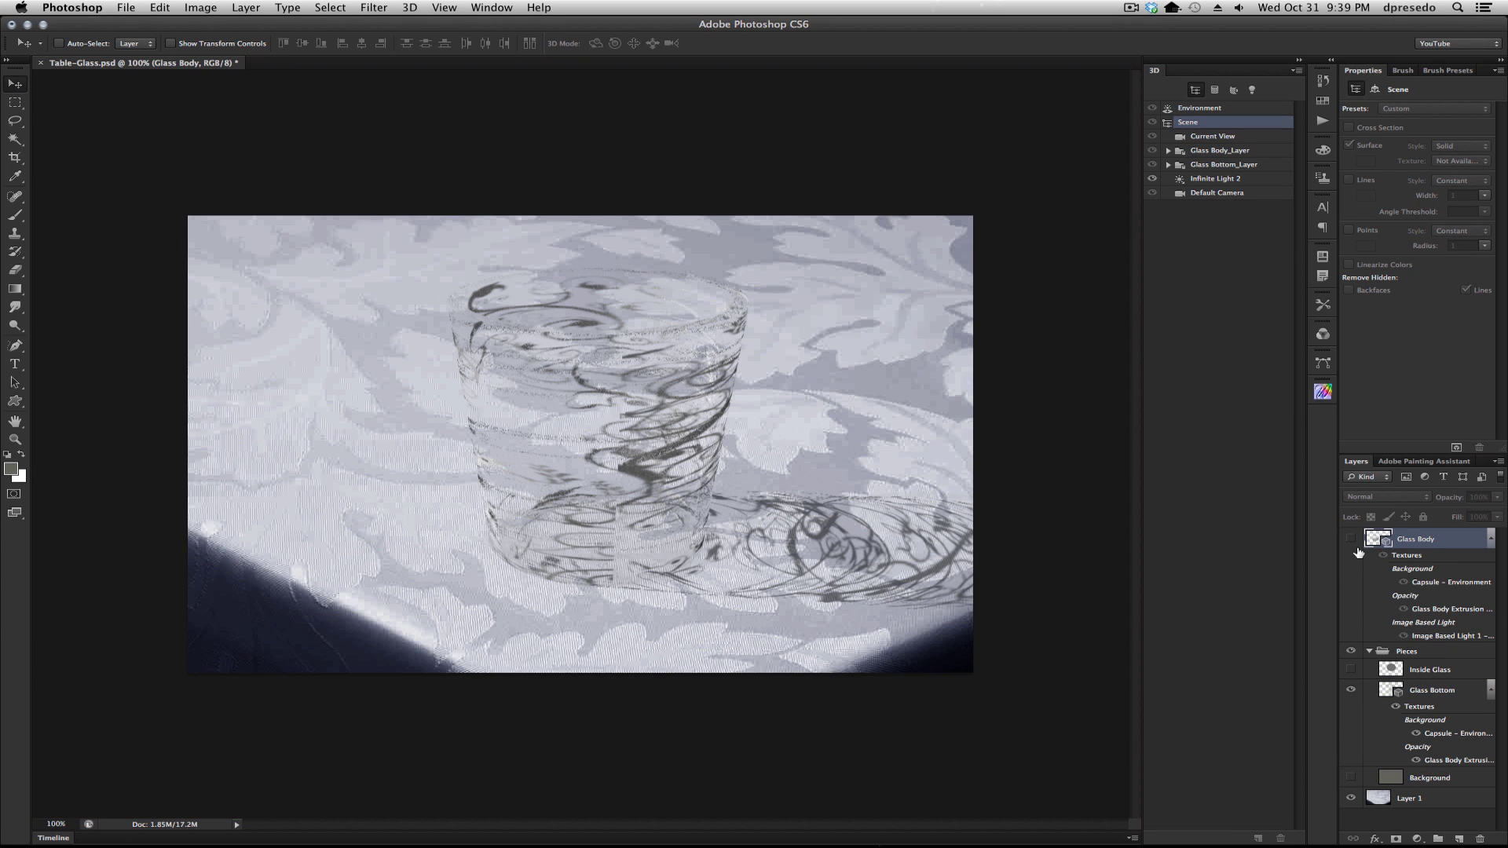
click(1351, 539)
double_click(1449, 636)
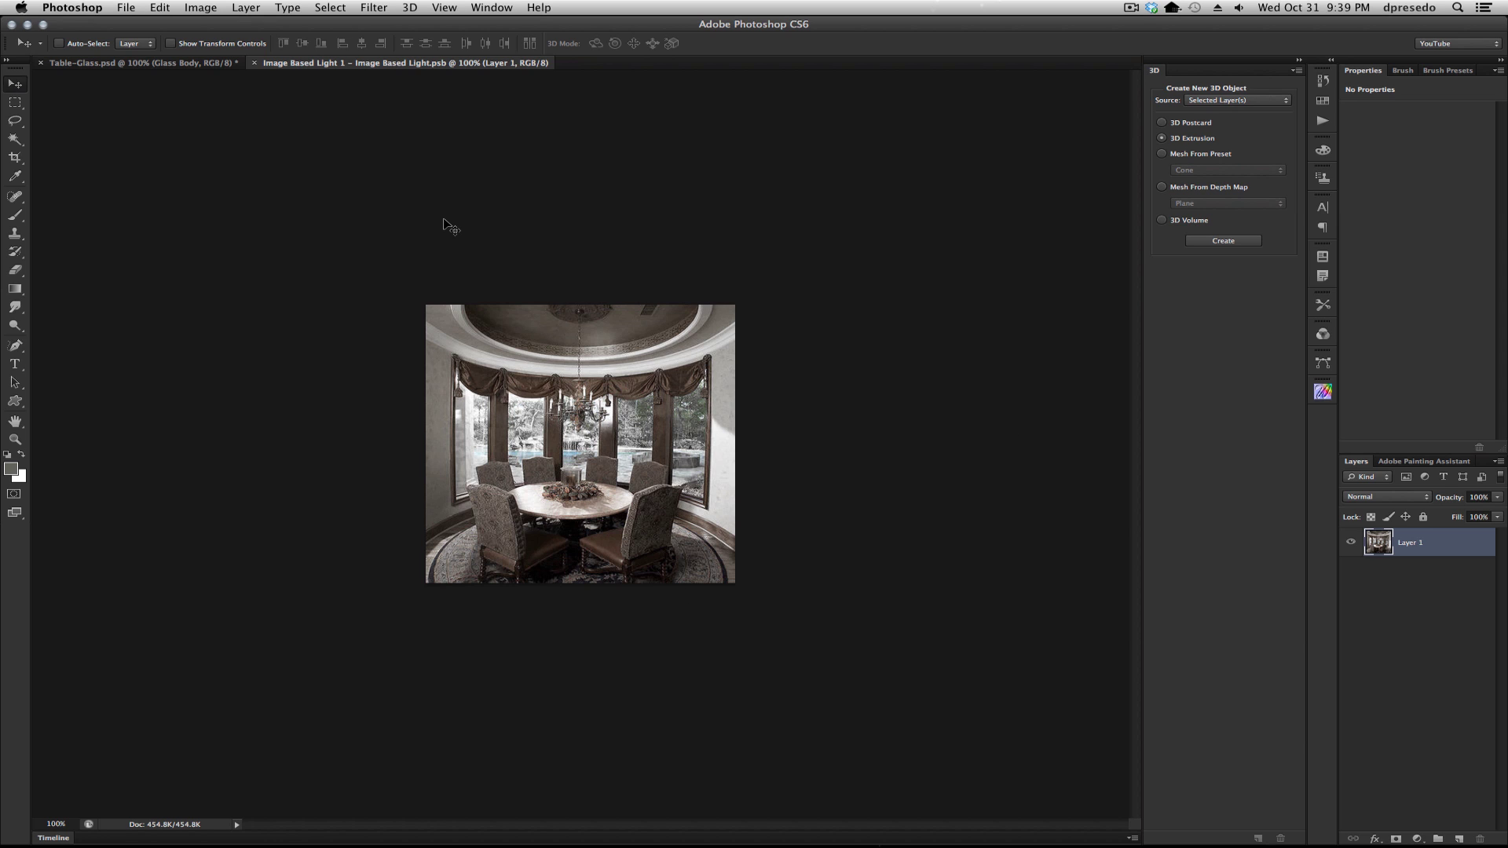
key(super+a)
key(super+c)
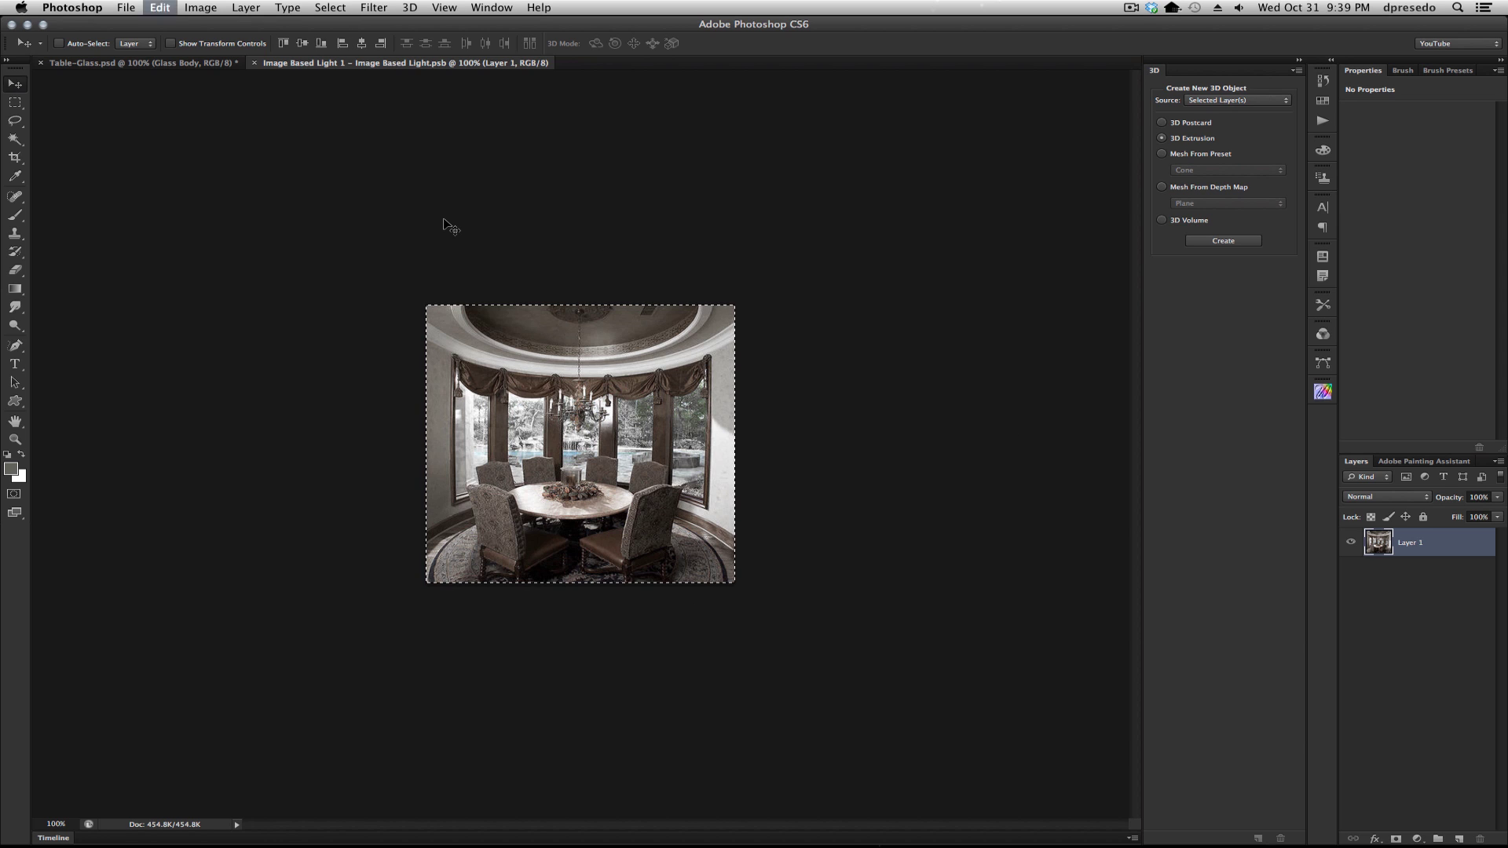
Step: Close the light image, hide Glass Body, and make the Glass Bottom layer active
click(254, 63)
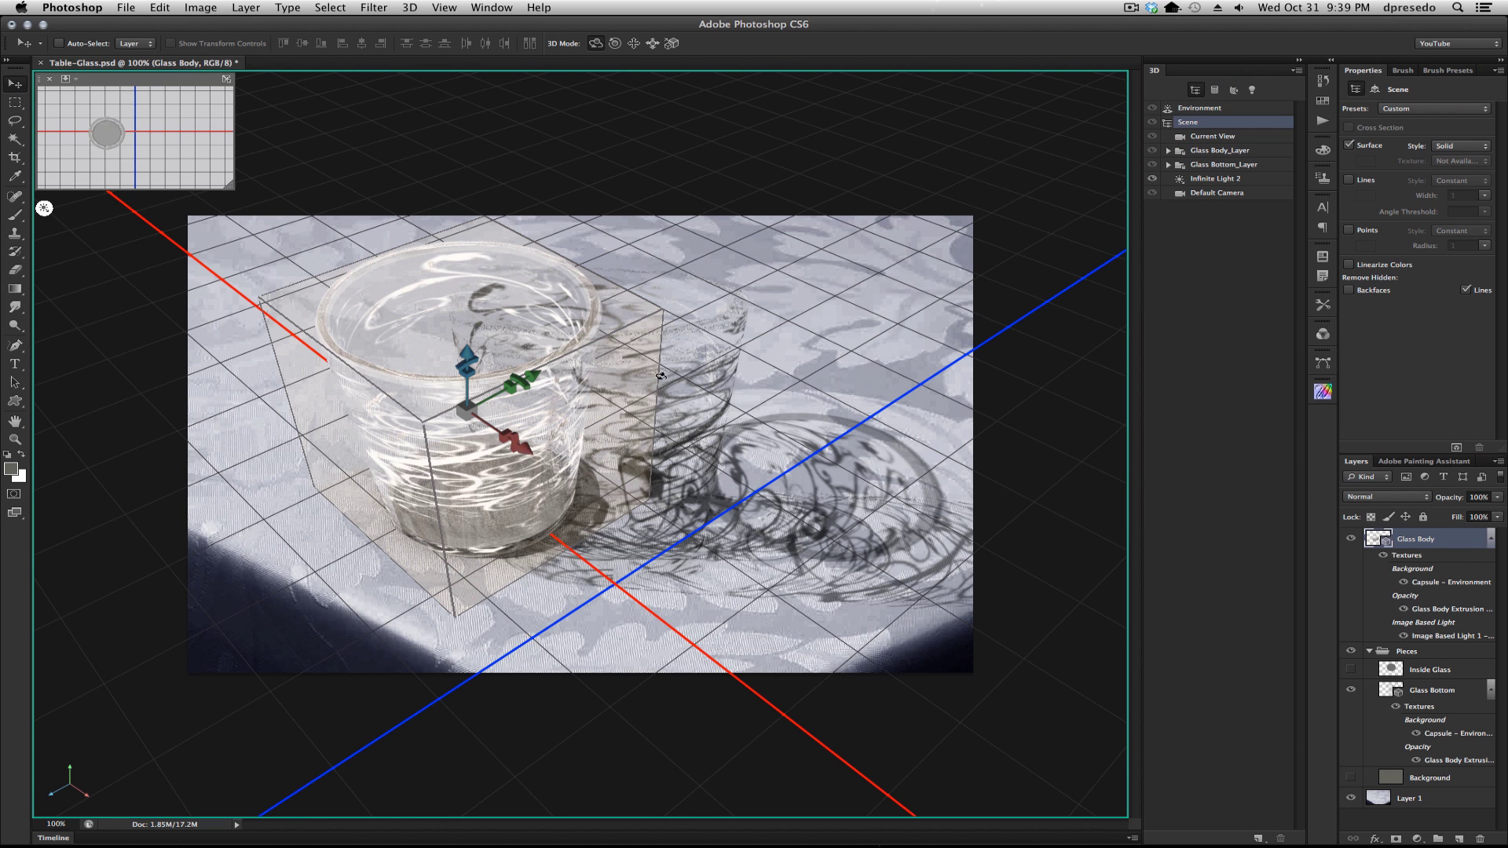
click(1350, 539)
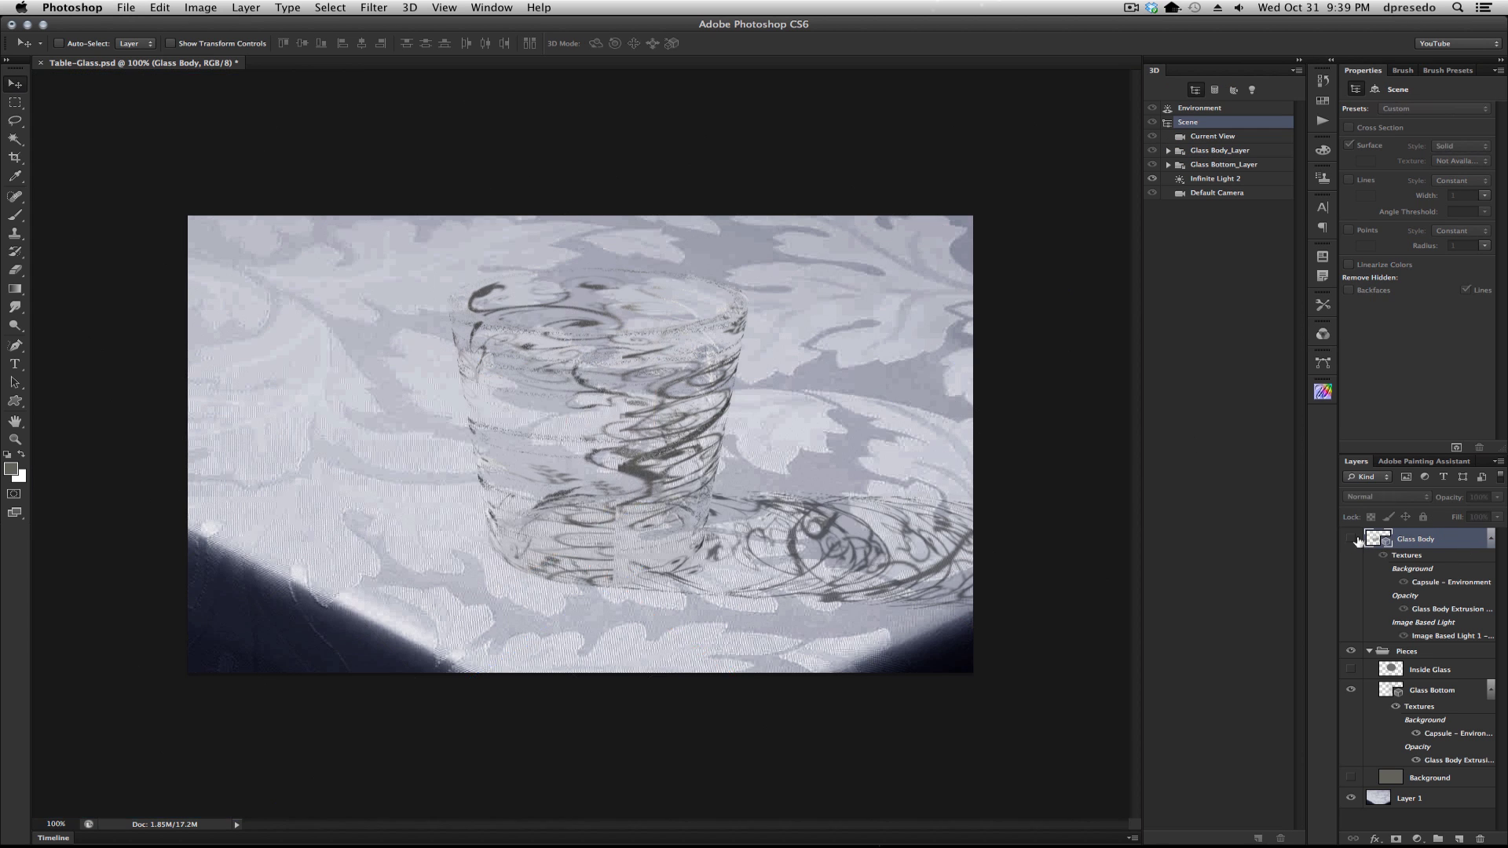
click(1491, 538)
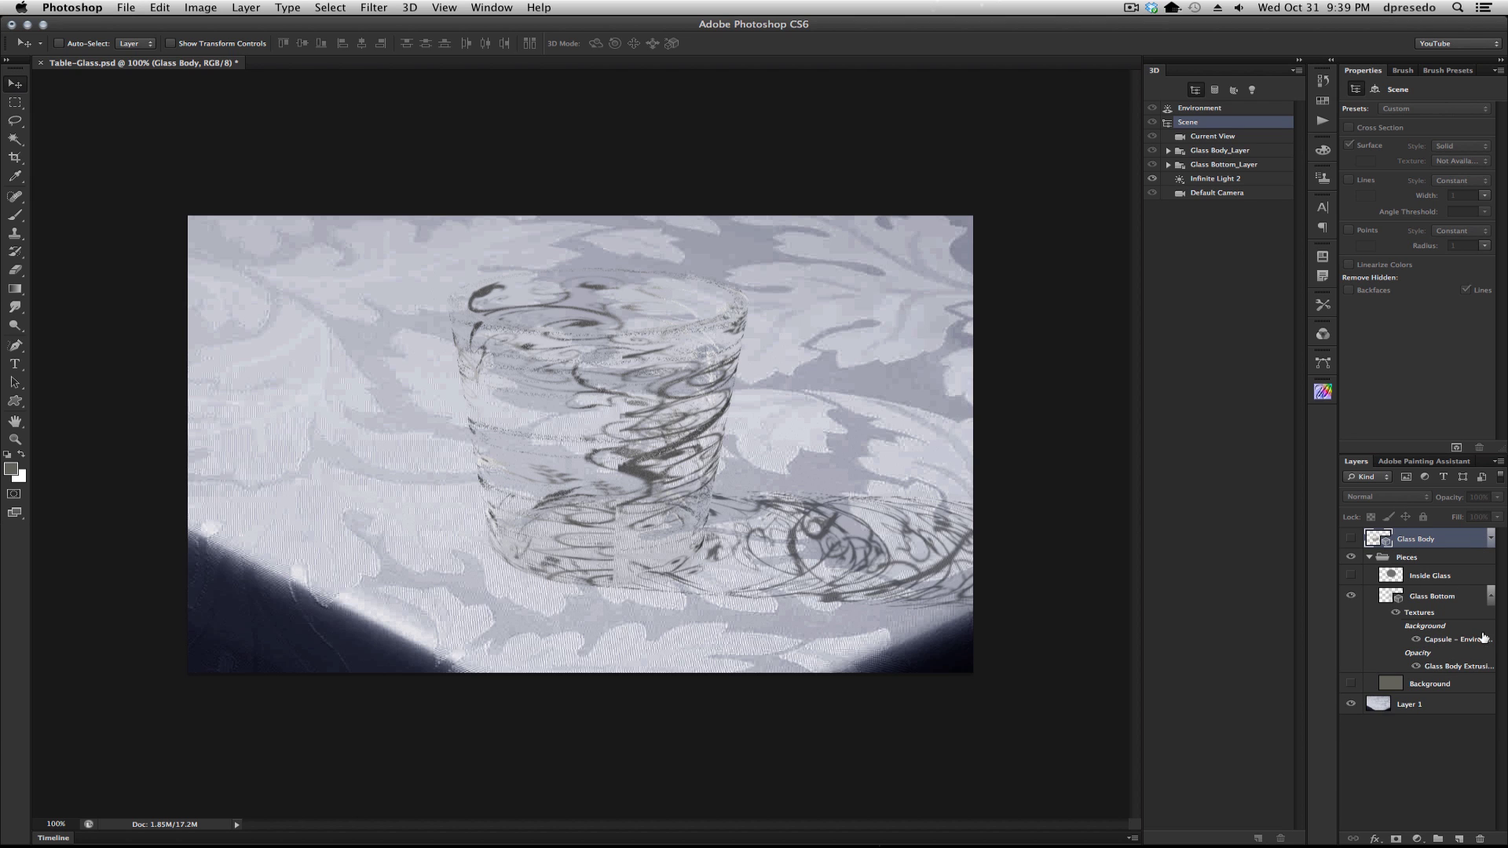
click(1445, 598)
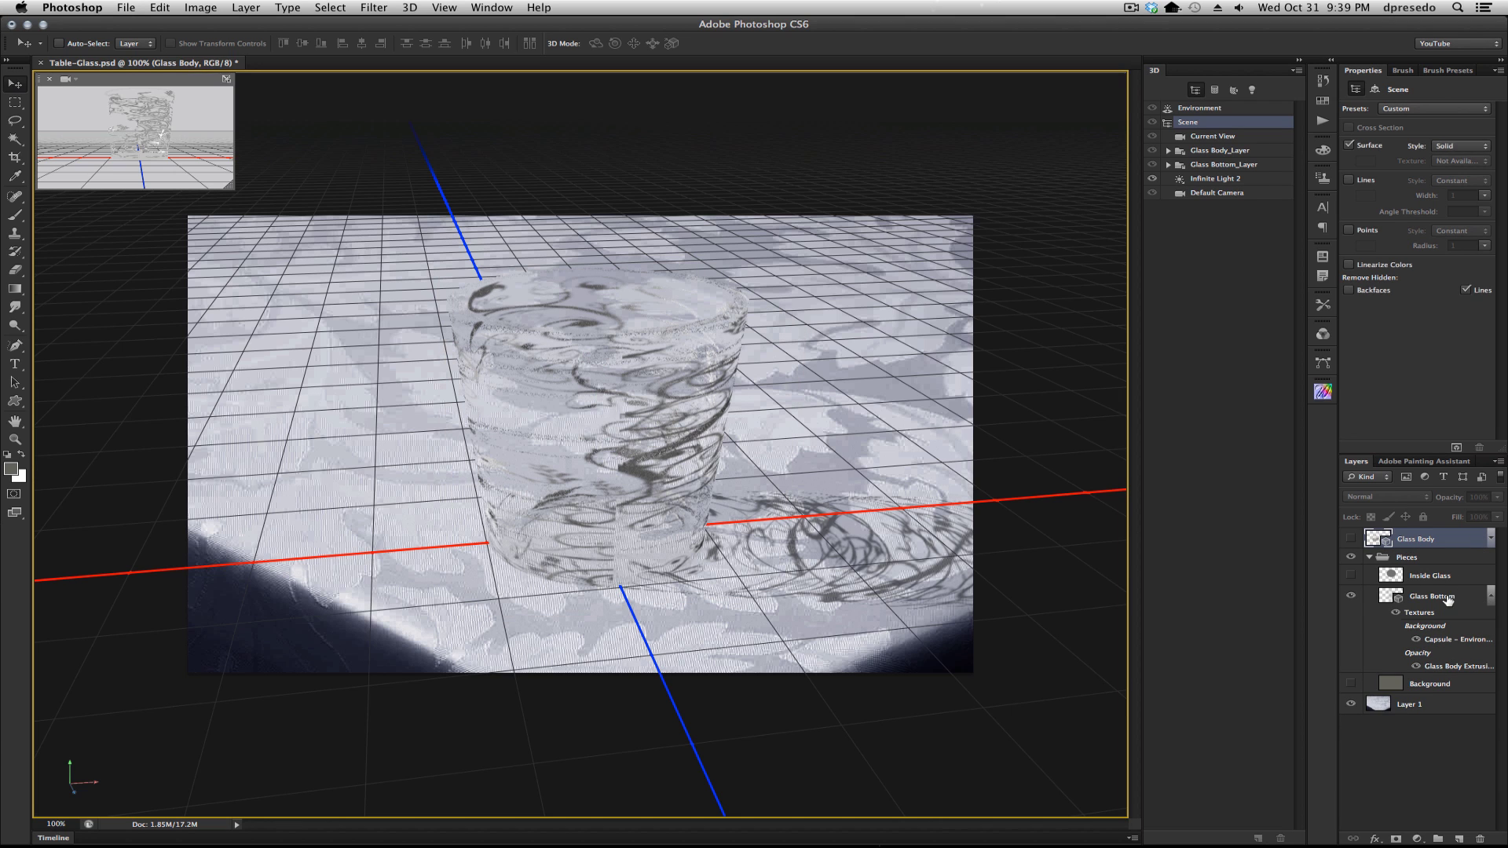
Step: Create a new texture for the Environment's image-based light
click(1212, 109)
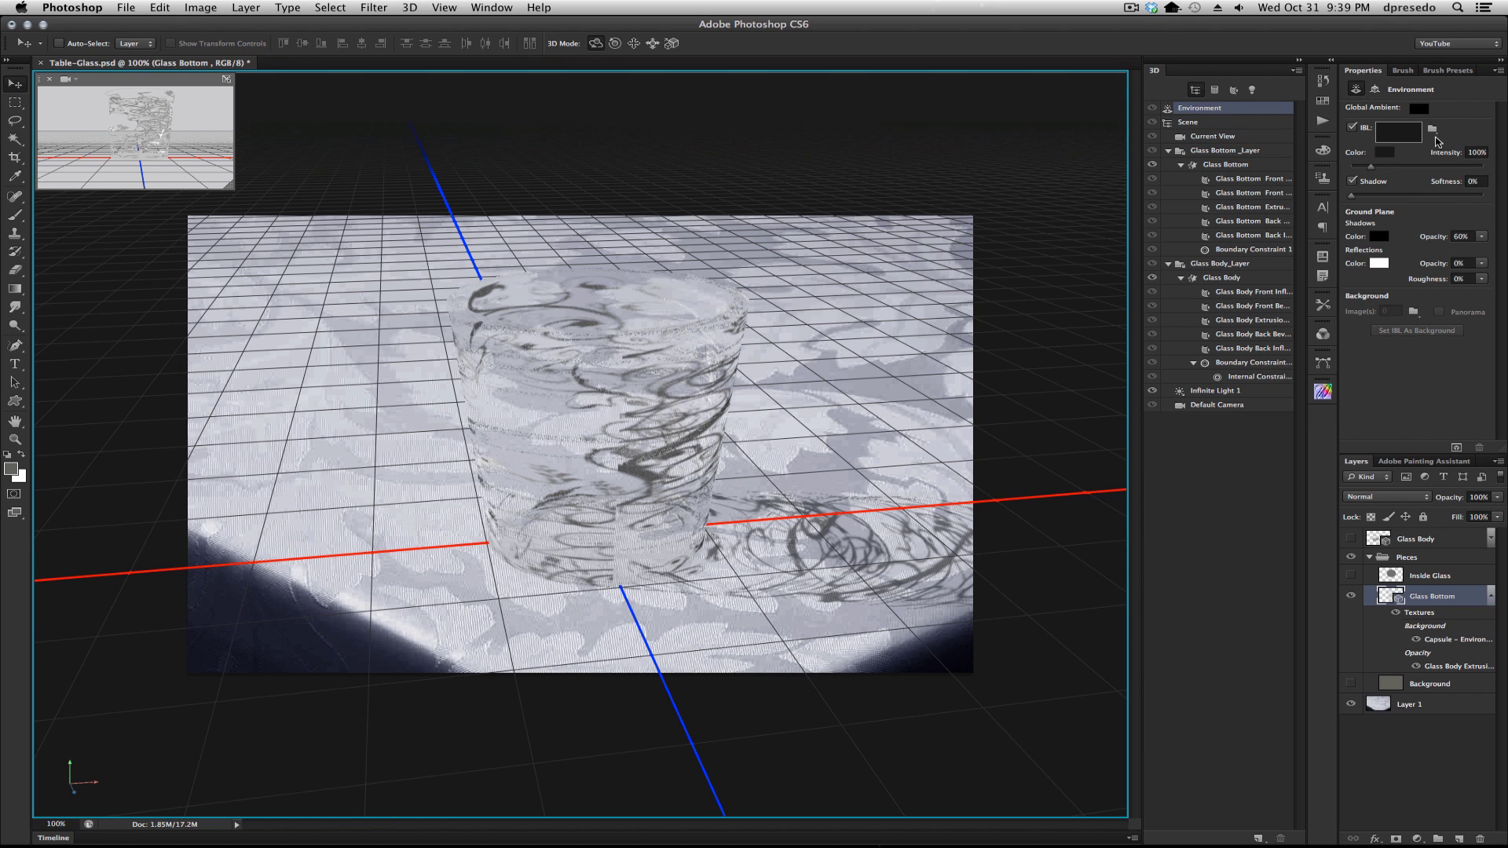
click(1356, 128)
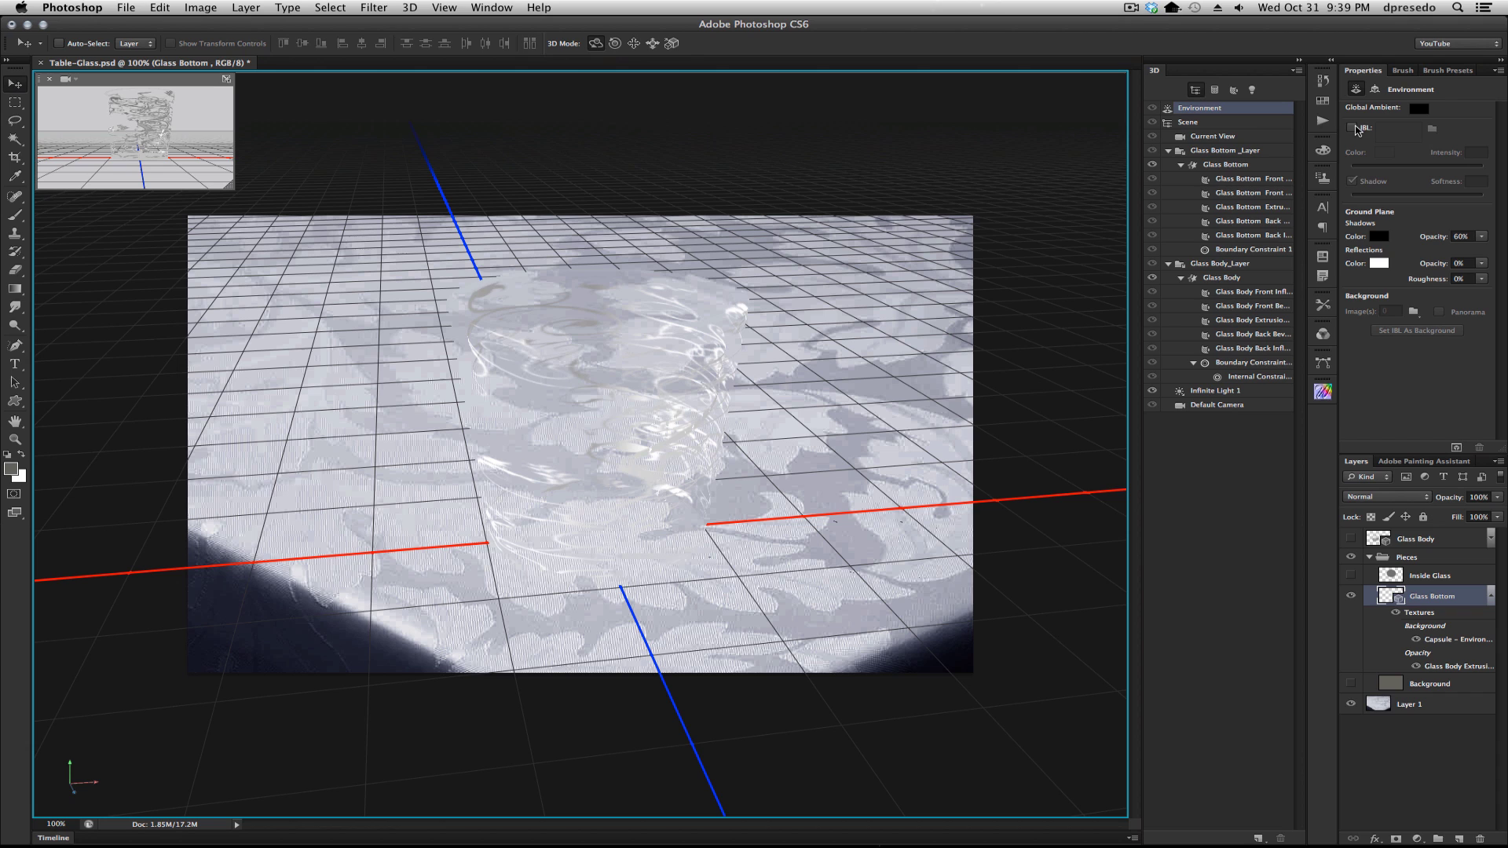
click(1354, 127)
click(1432, 128)
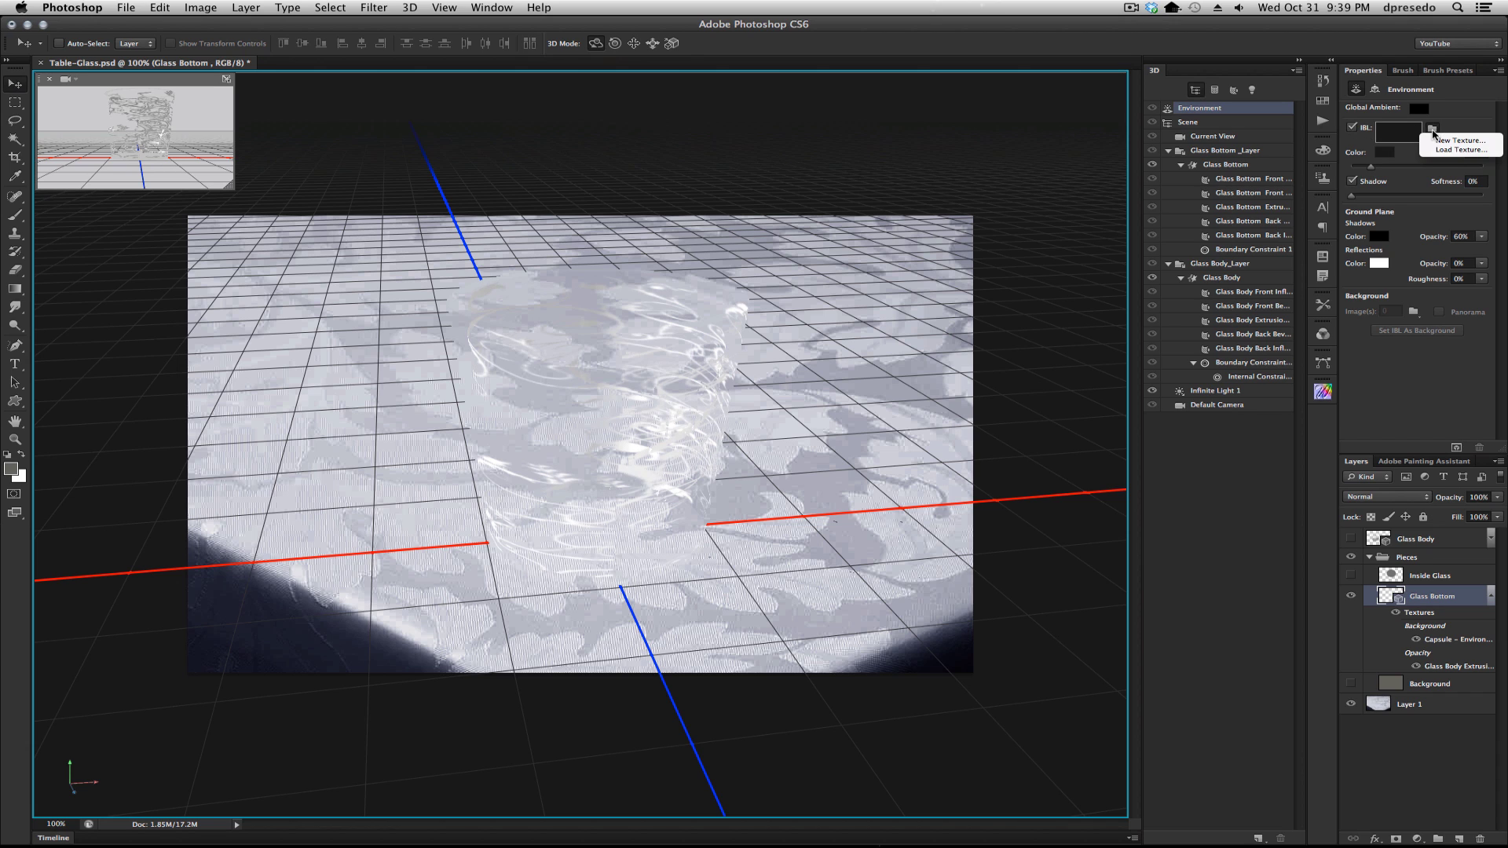
click(1443, 141)
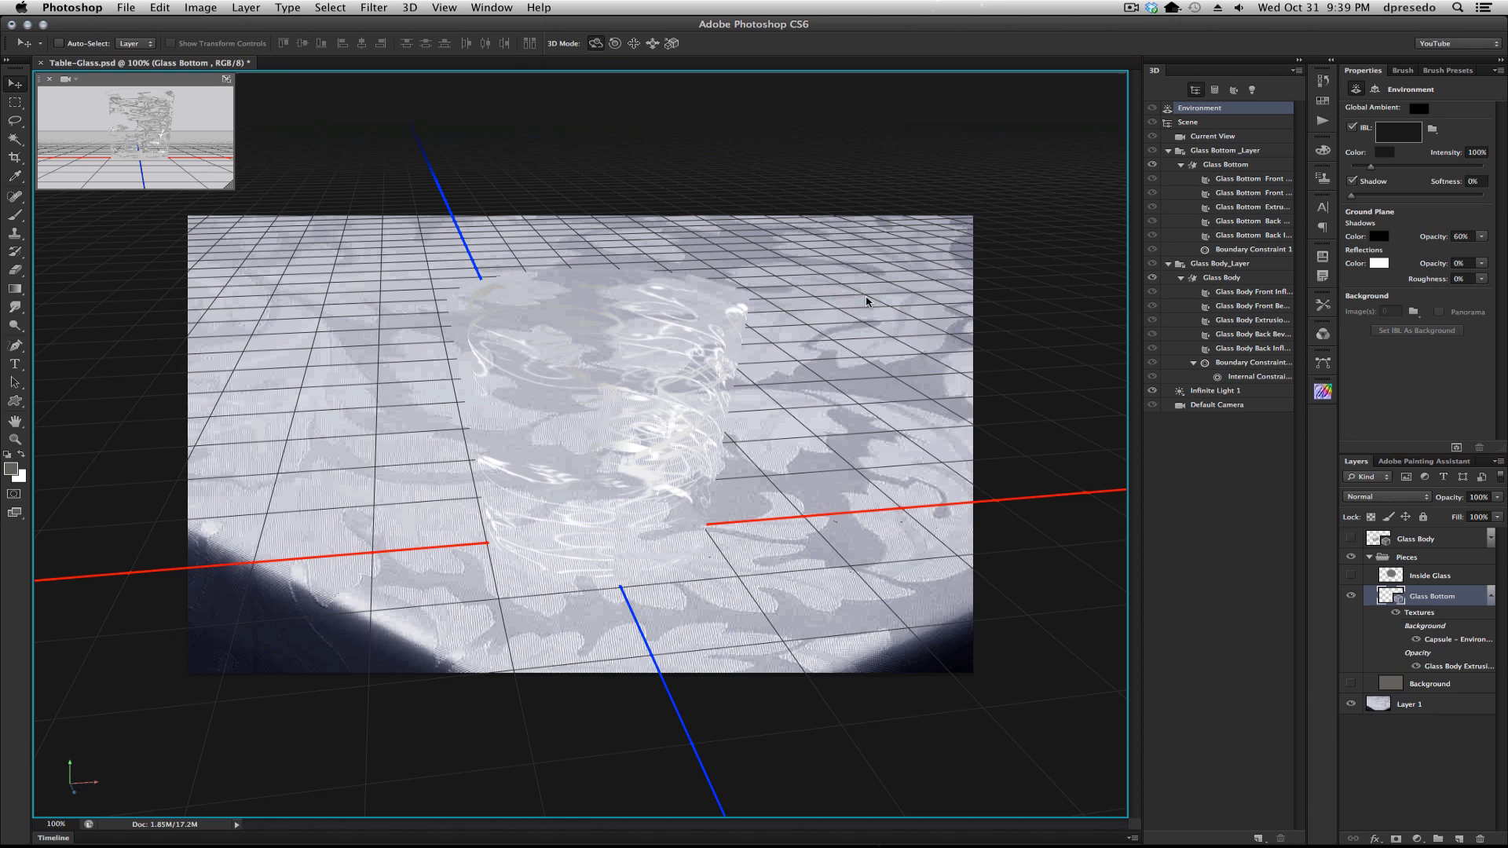
click(864, 300)
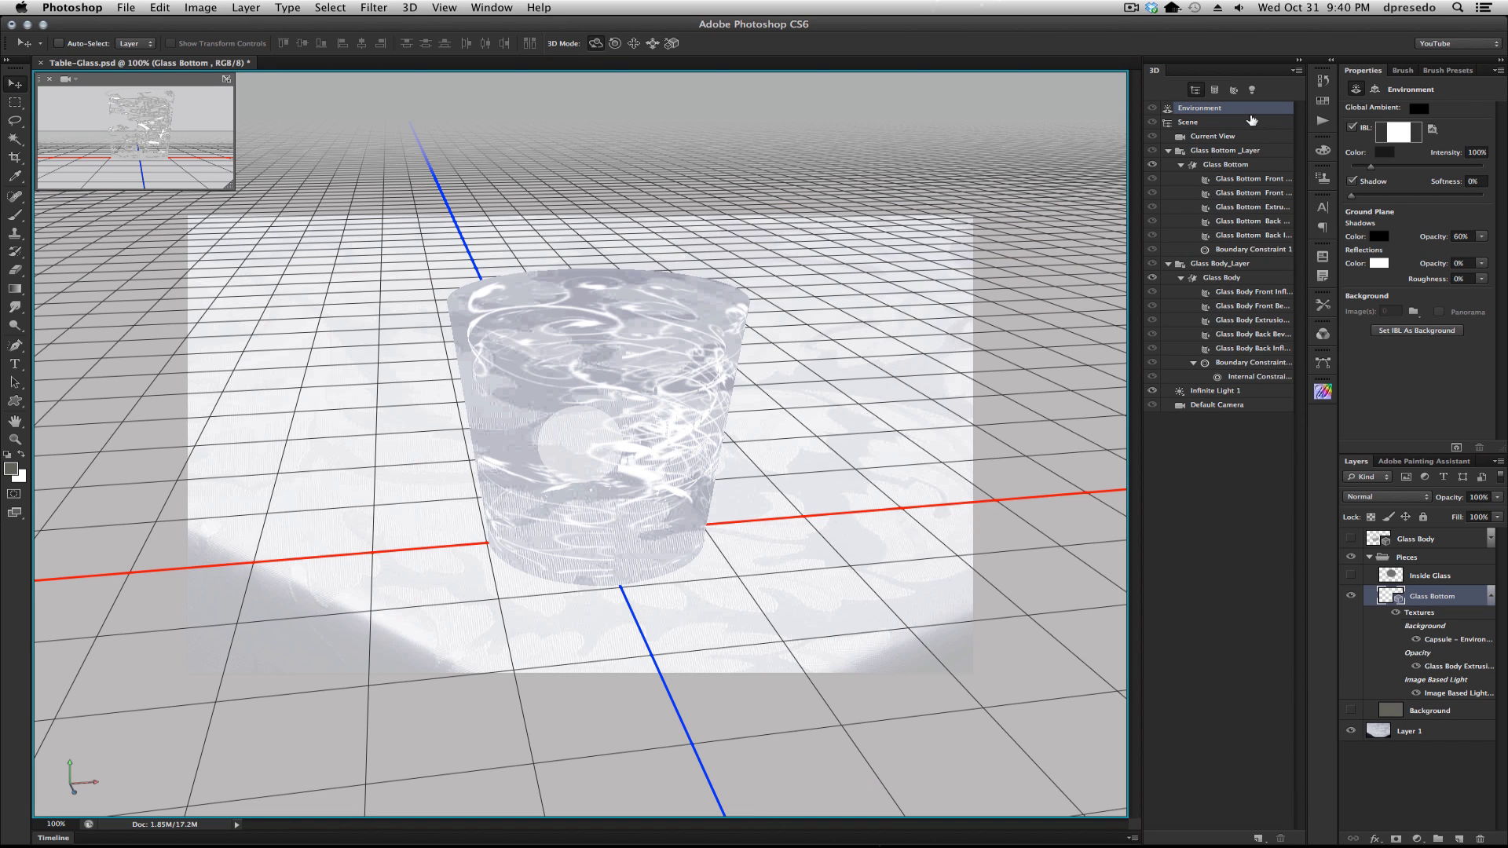
Step: Open the new light texture and paste the dining-room photo into it
click(1430, 131)
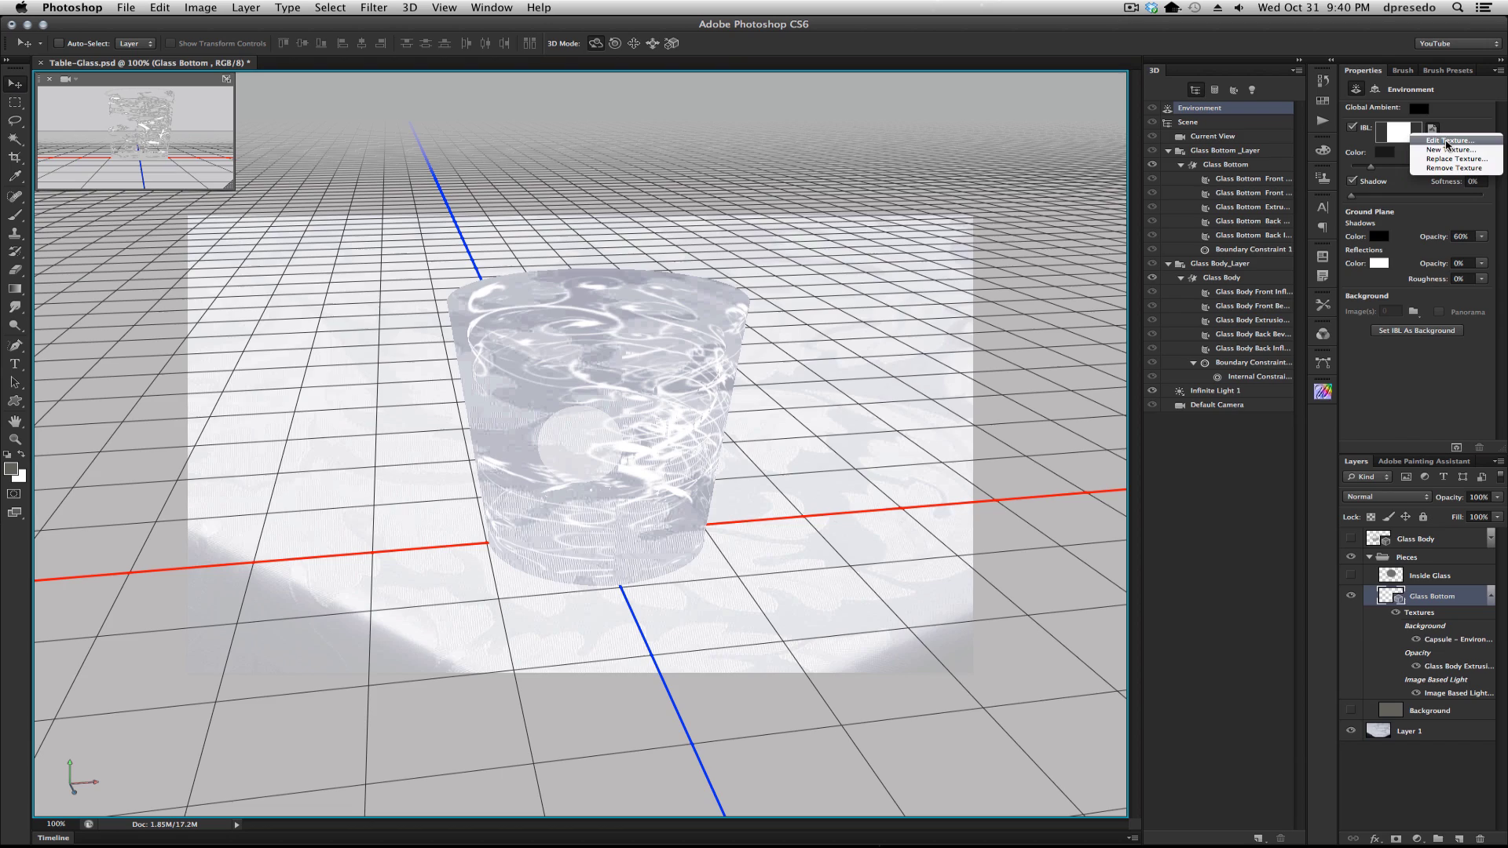
click(1447, 140)
key(super+v)
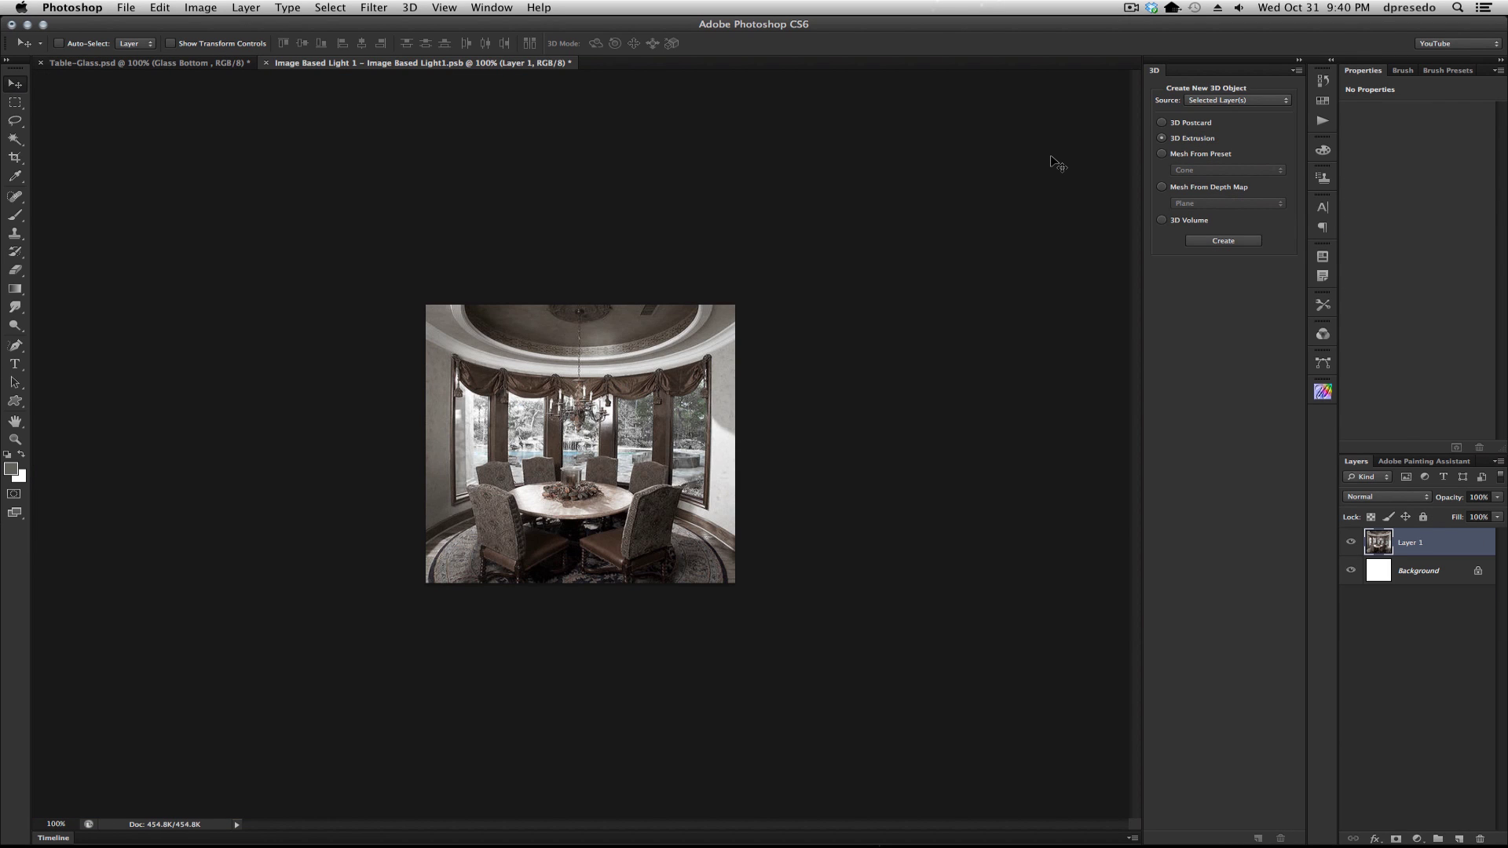
Step: Merge the pasted photo down, check the image size, then save and close the light texture
key(super+e)
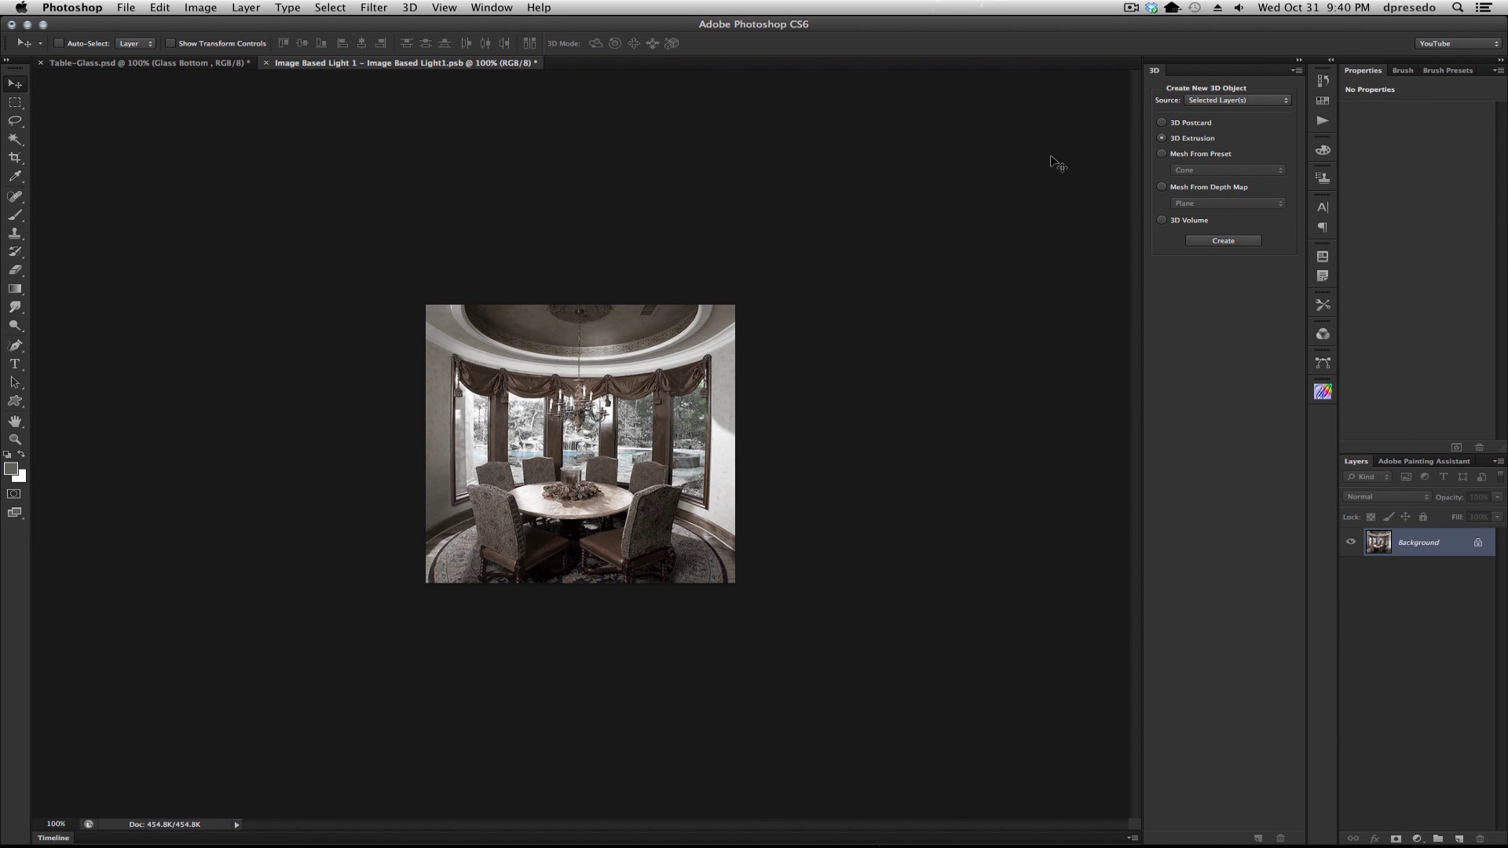
click(214, 9)
click(229, 127)
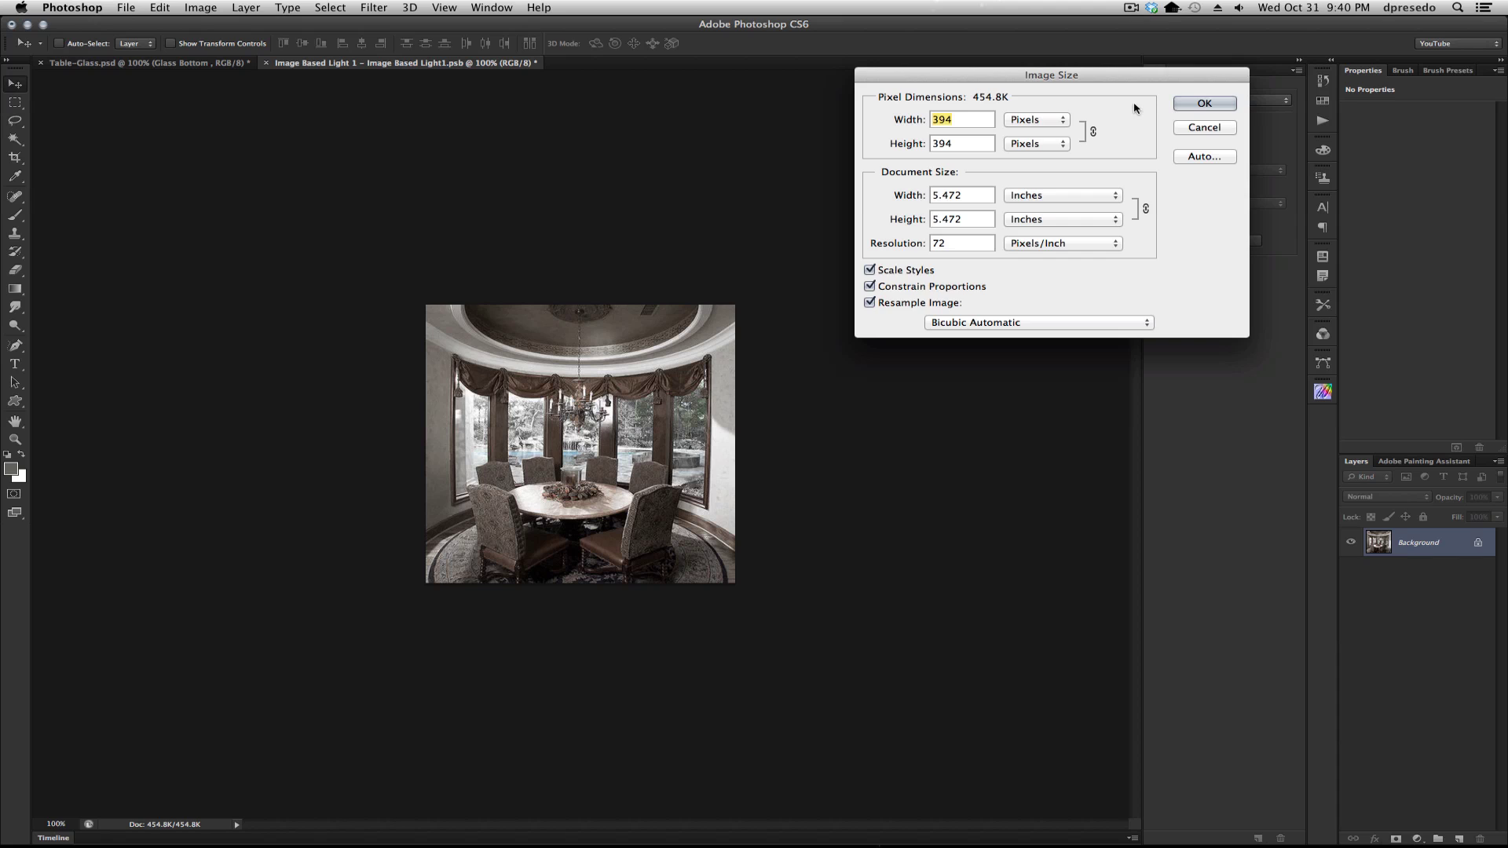
click(1202, 104)
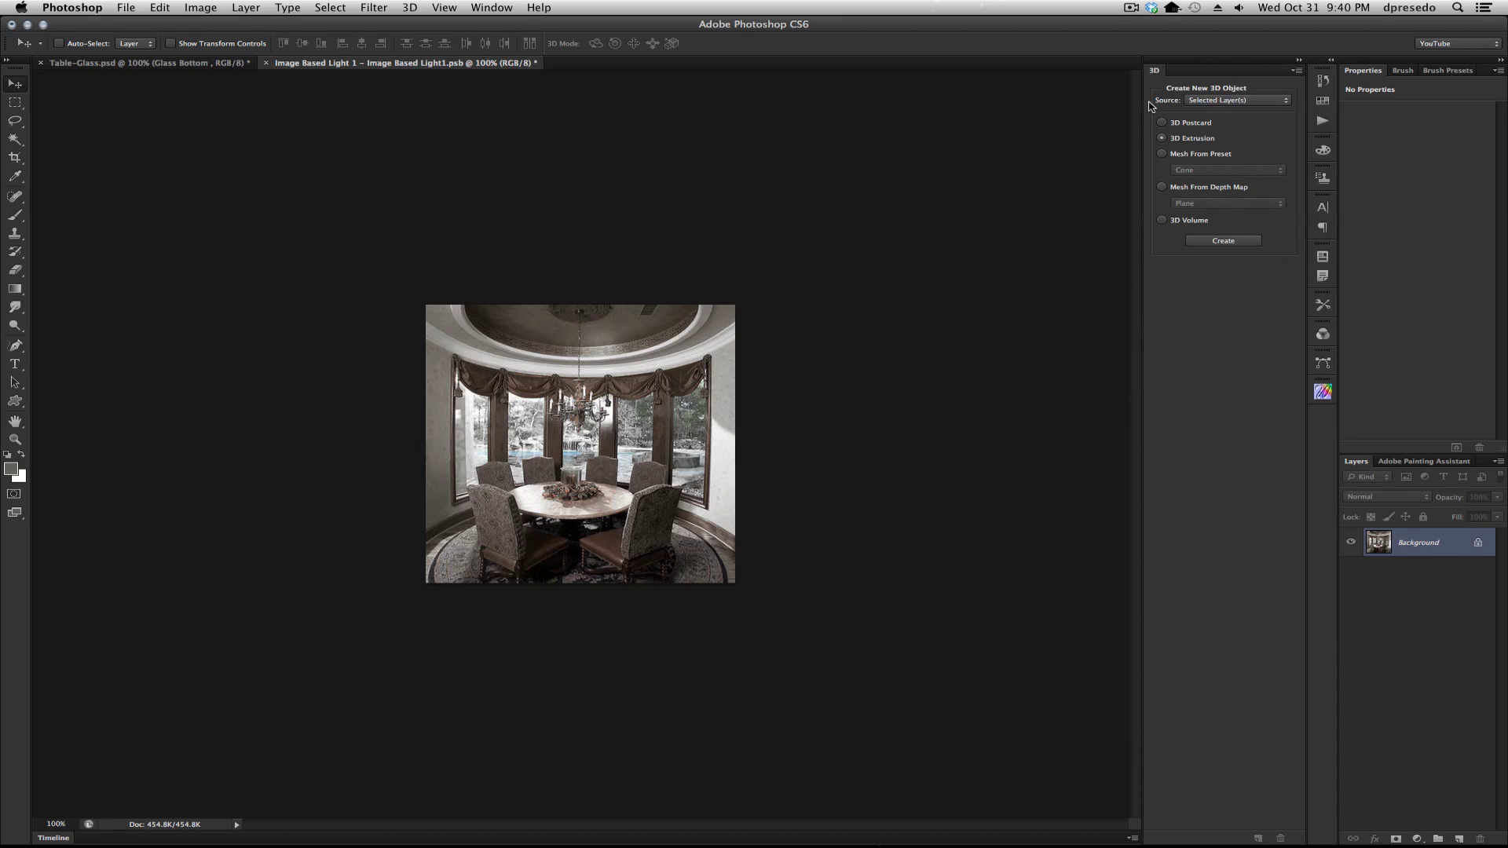
click(266, 64)
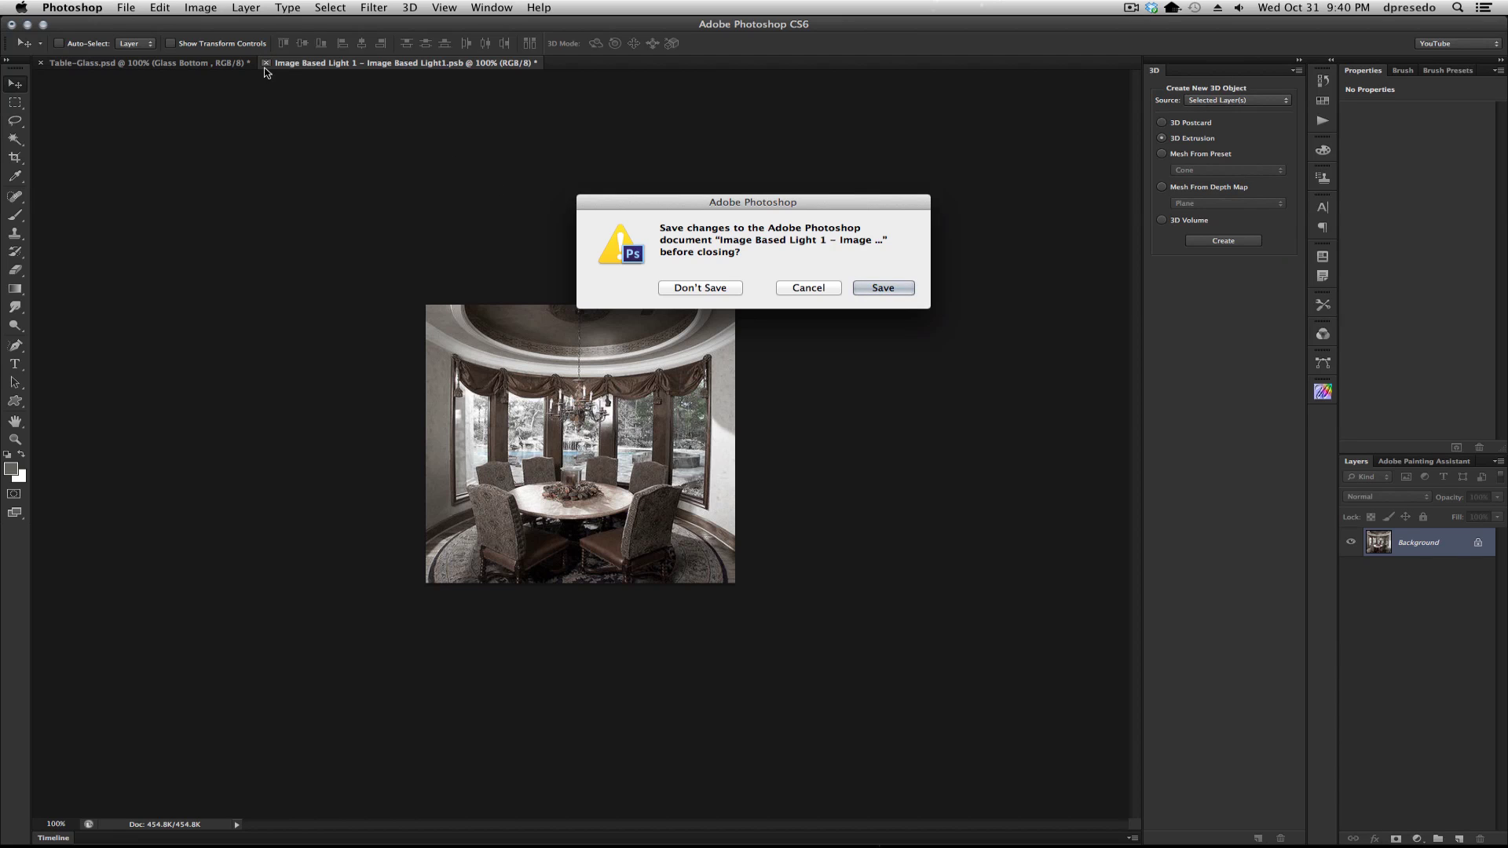
click(892, 287)
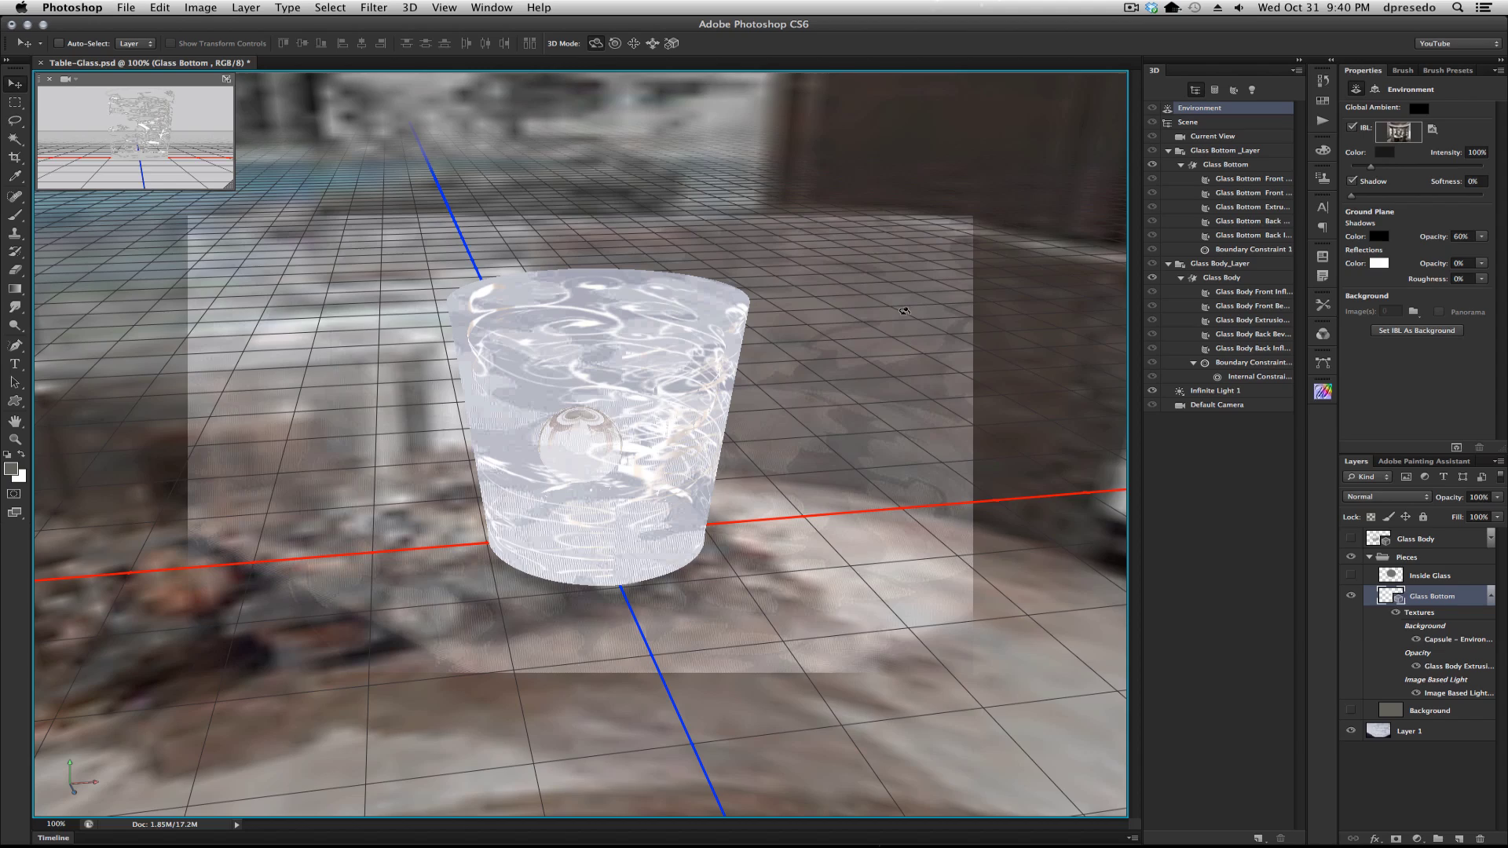
Step: Rotate the image-based light around the glass, test-render briefly, and orbit to a new view
drag(703, 160, 1026, 322)
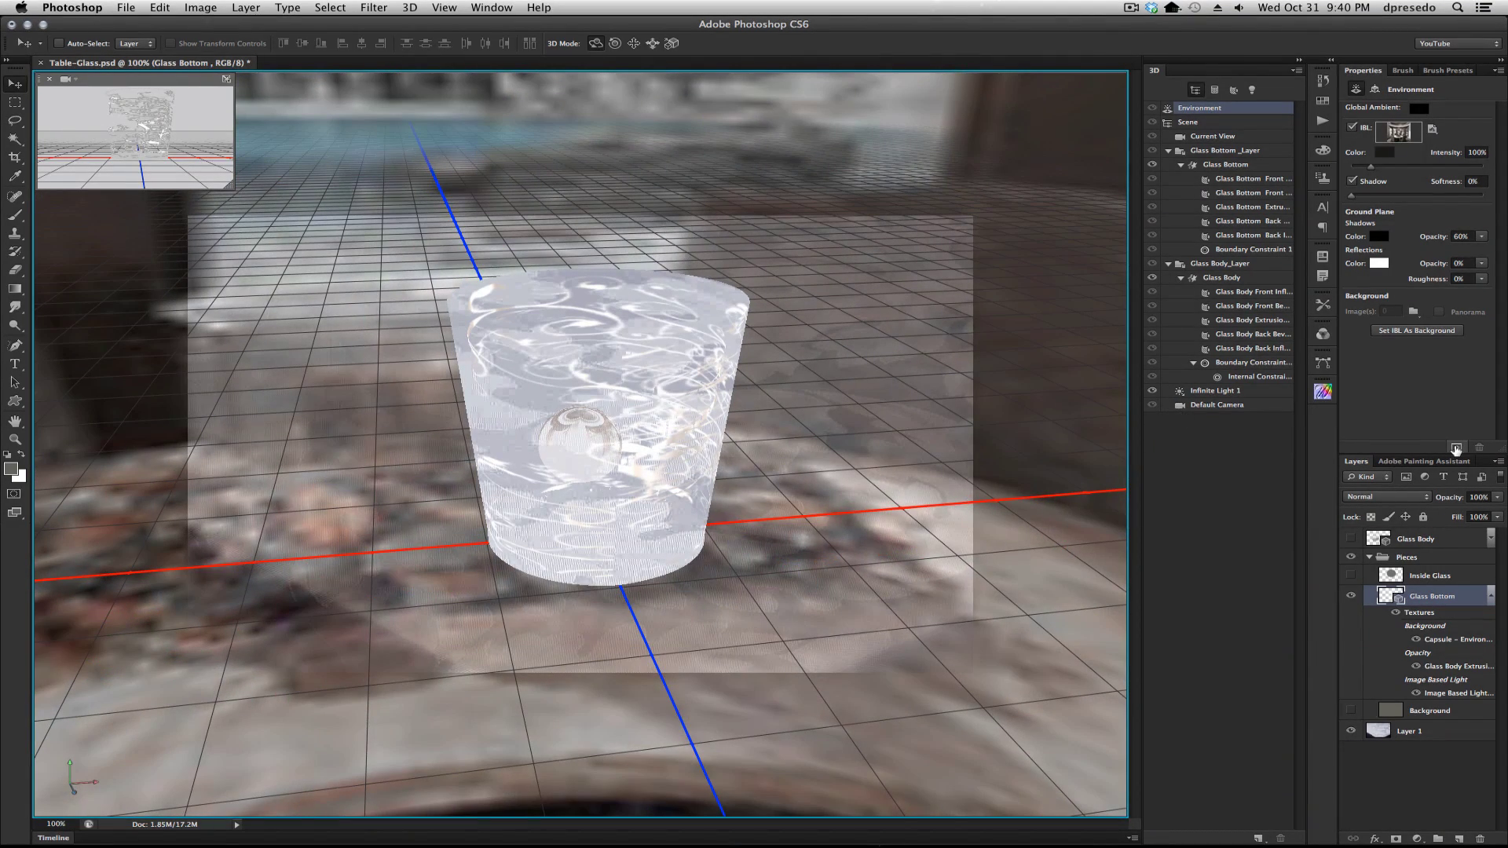
click(1456, 447)
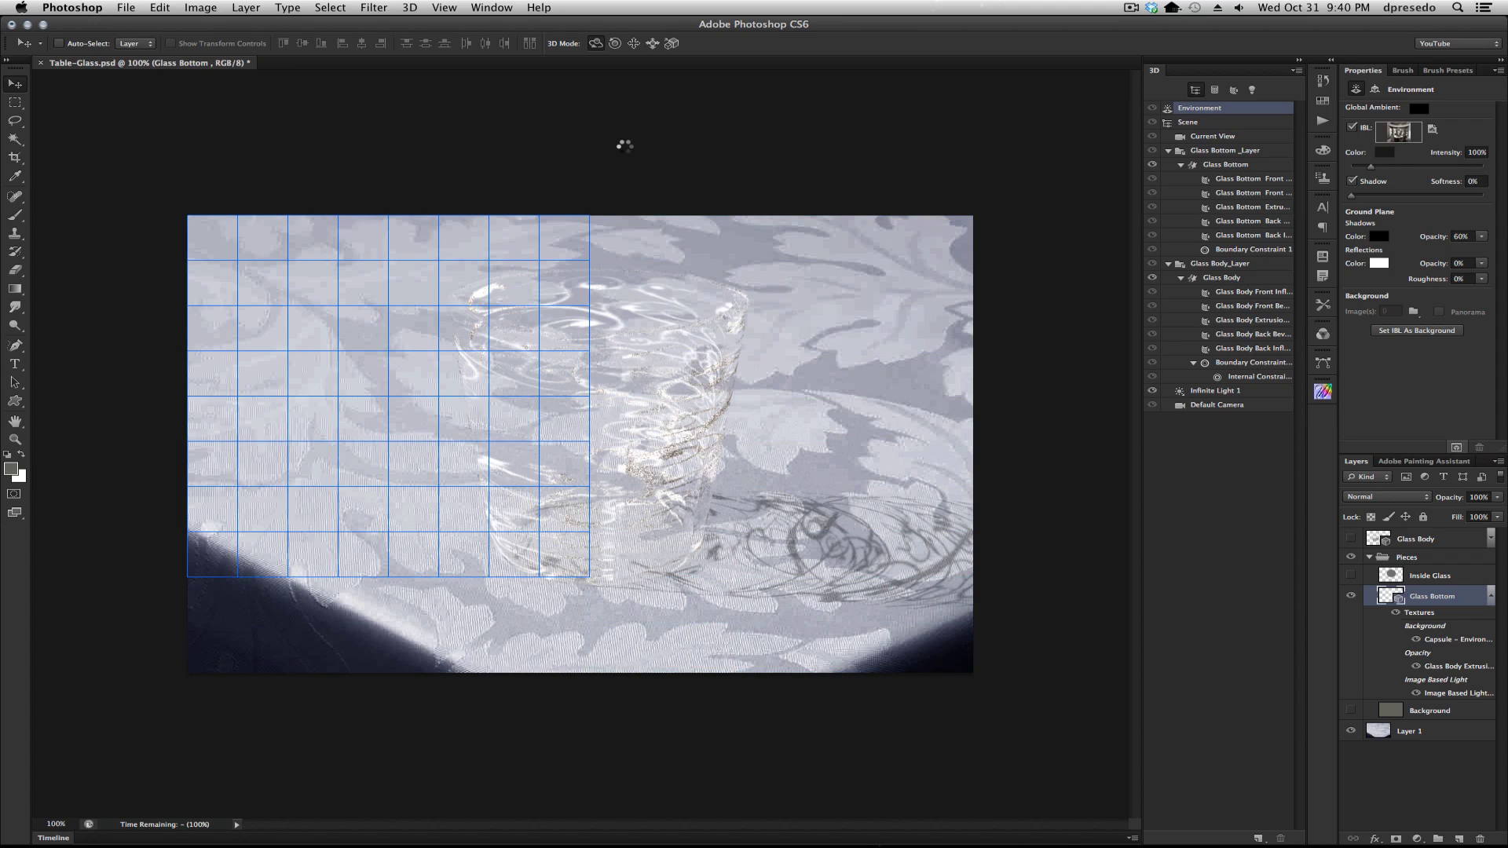
click(619, 152)
click(520, 124)
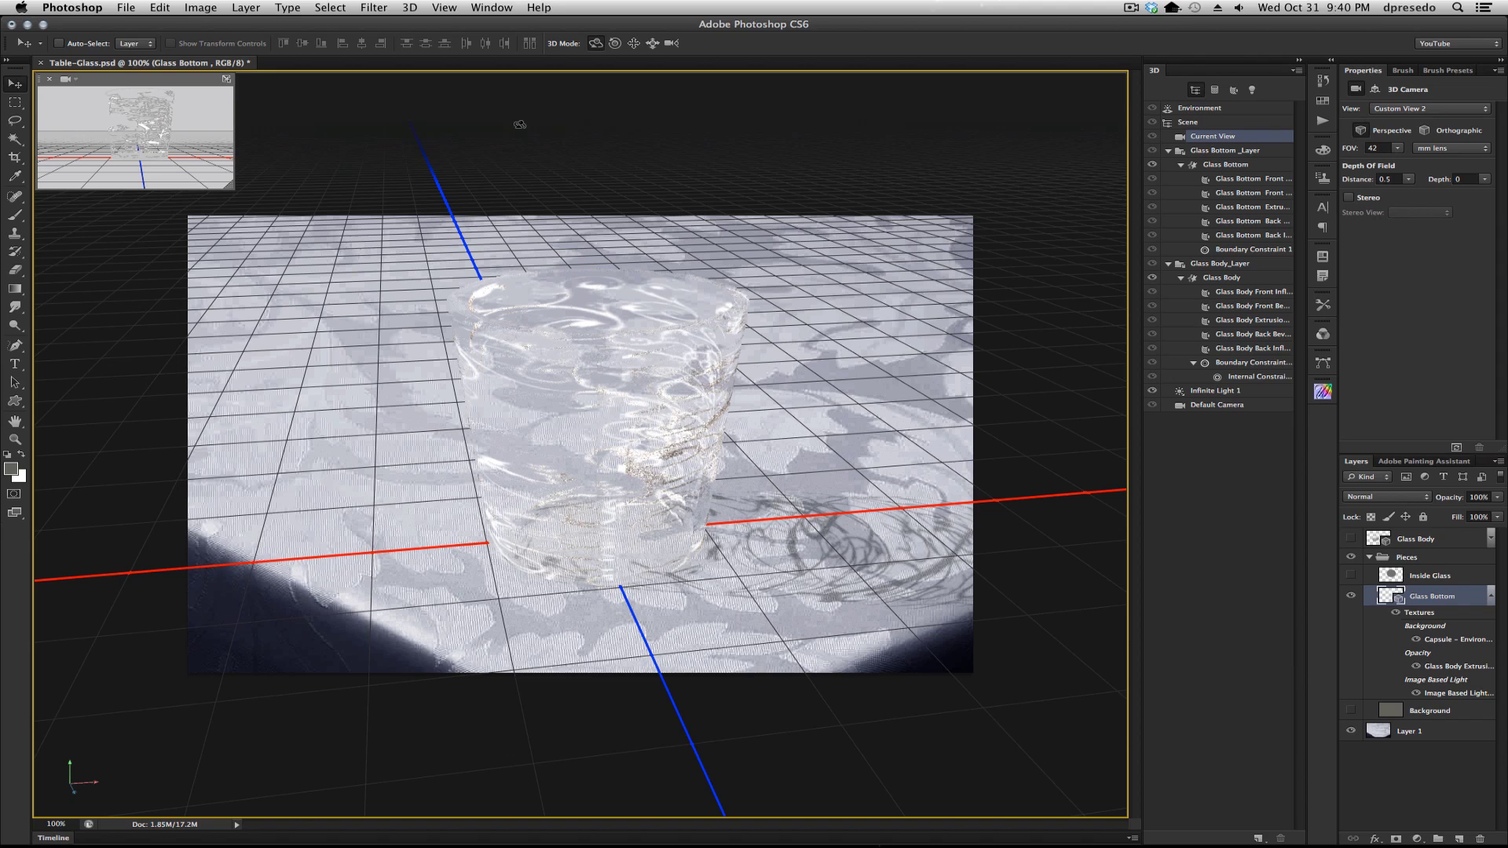
drag(528, 126, 534, 132)
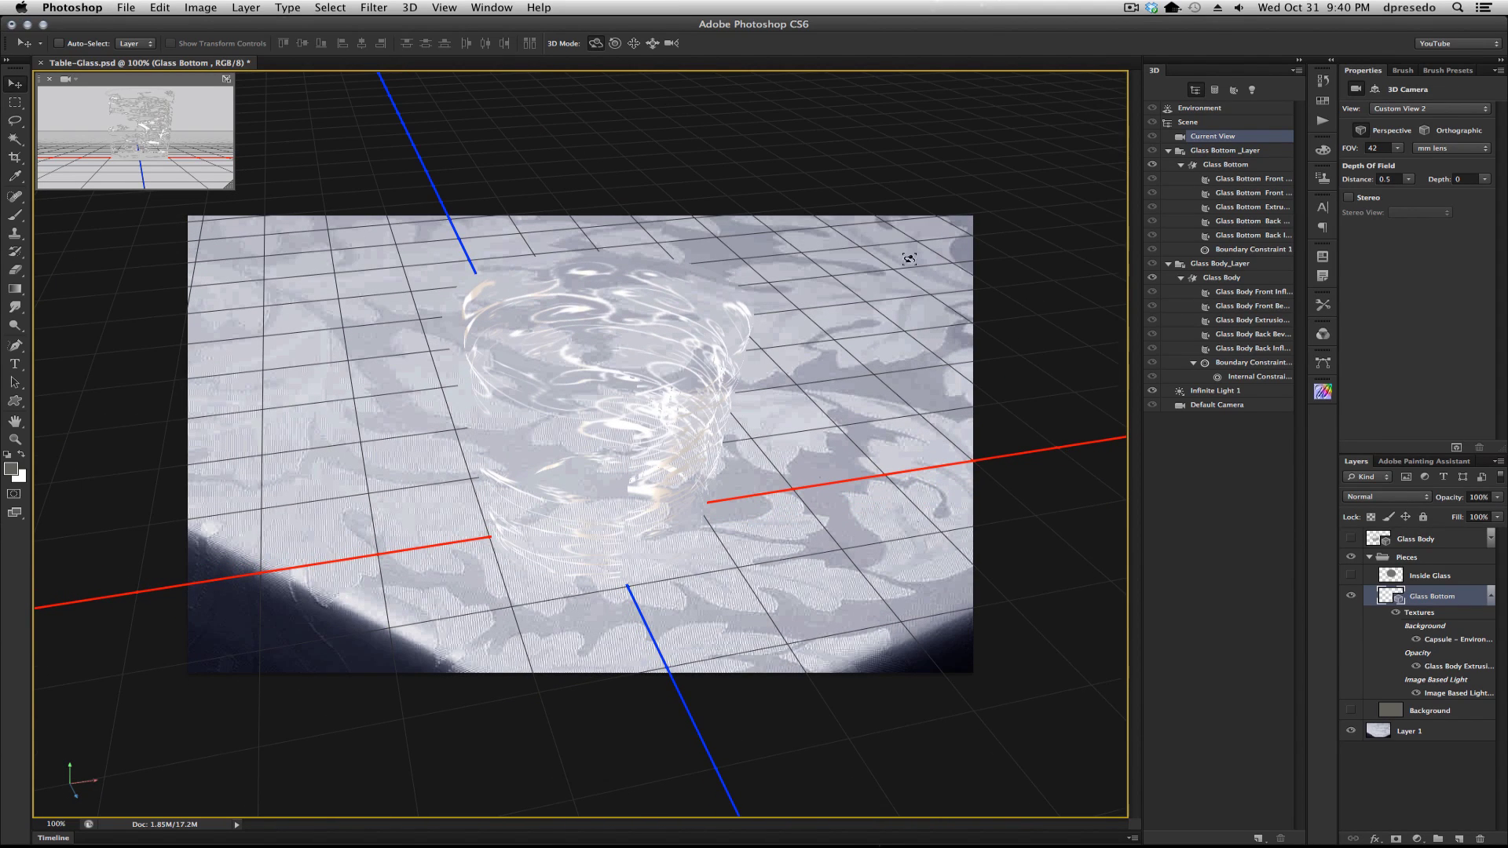
Step: Select the glass body's front material in the Materials list and raise its opacity
click(1234, 89)
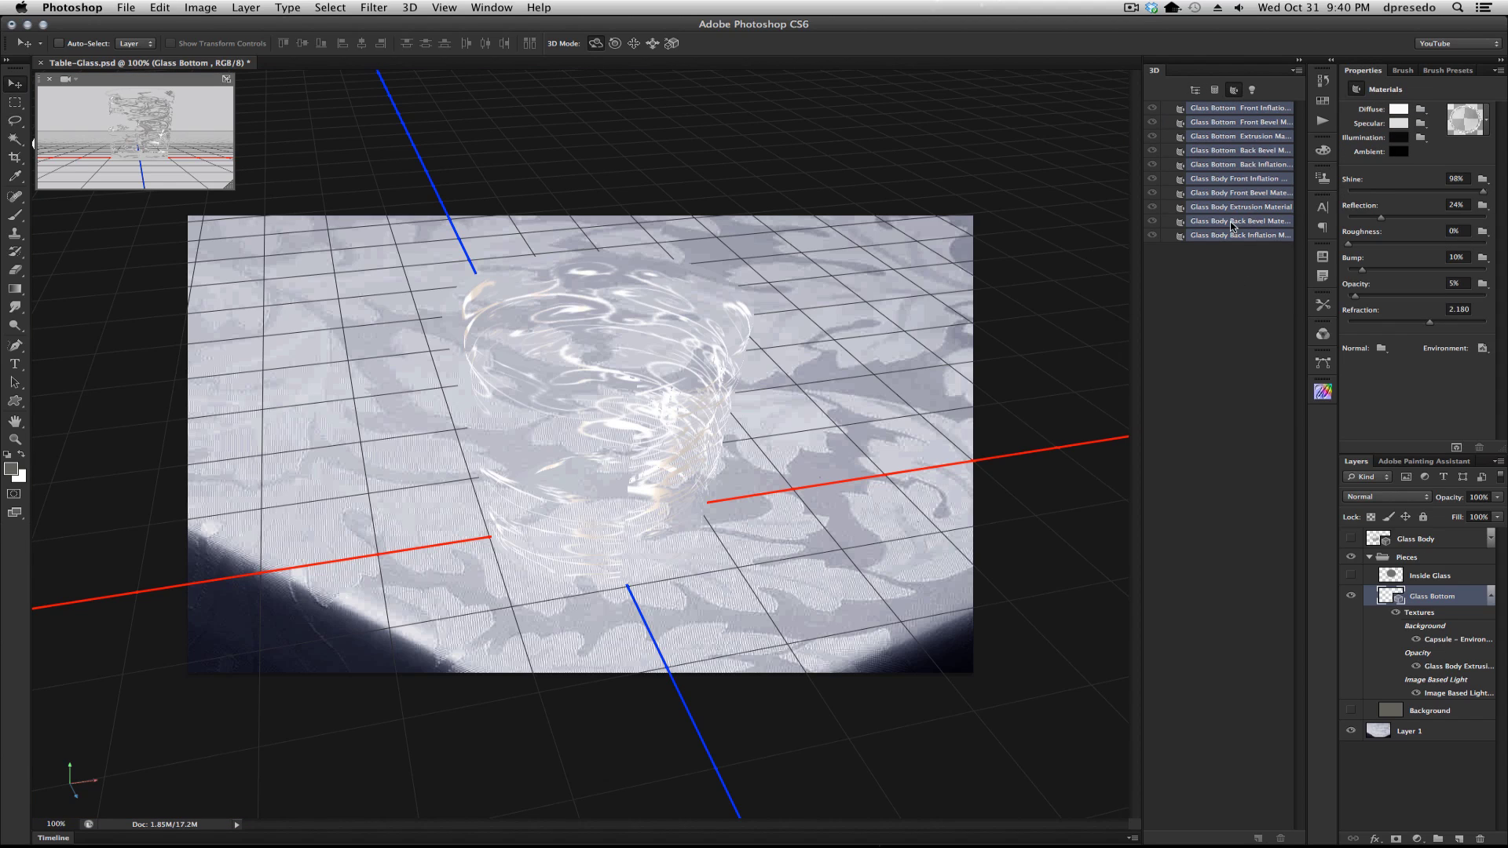
click(1247, 110)
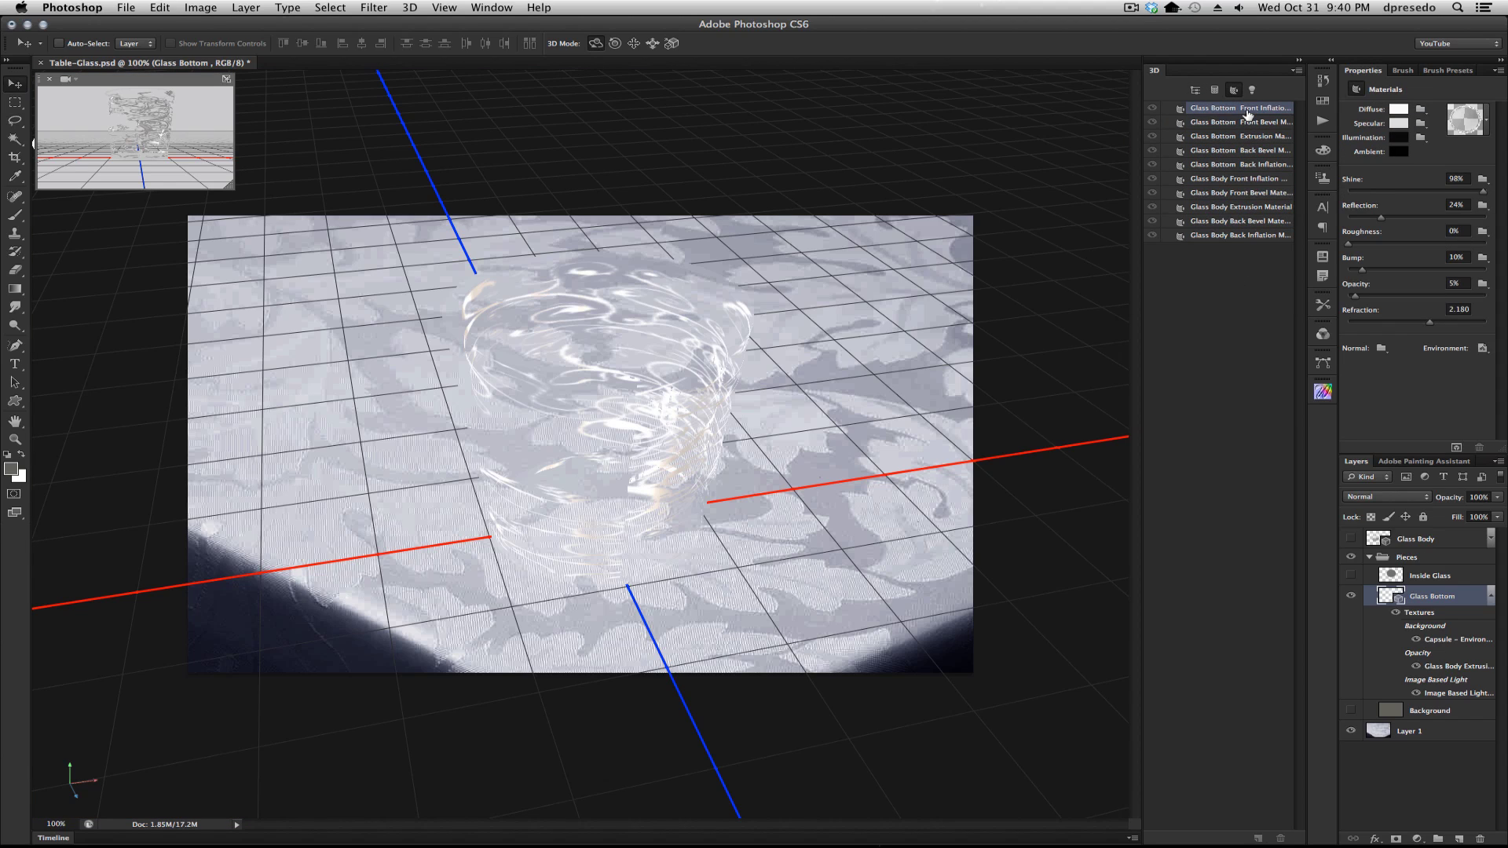
click(736, 294)
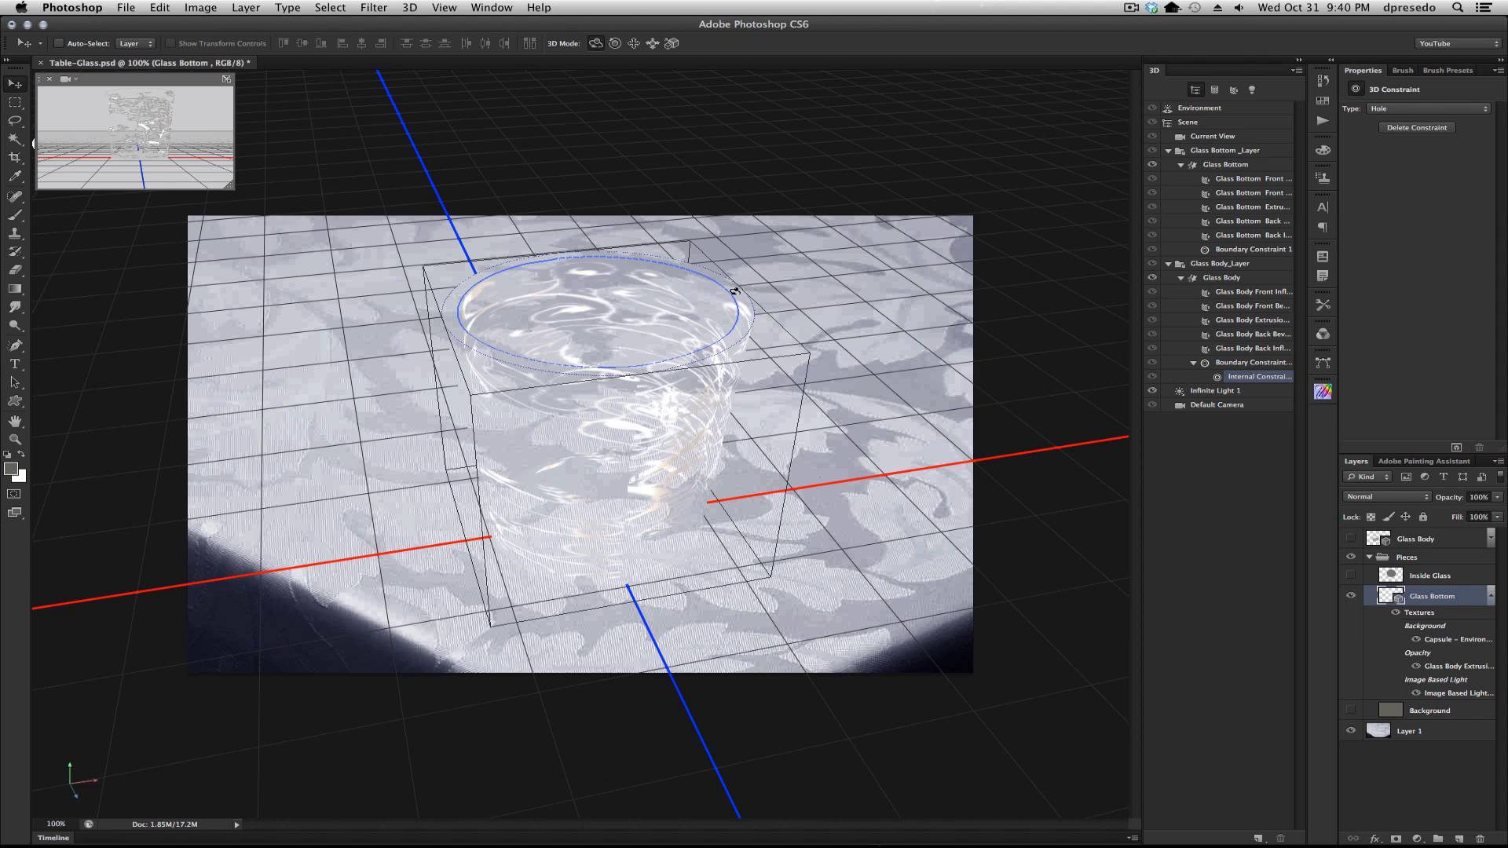
click(734, 292)
click(735, 293)
click(744, 310)
click(745, 310)
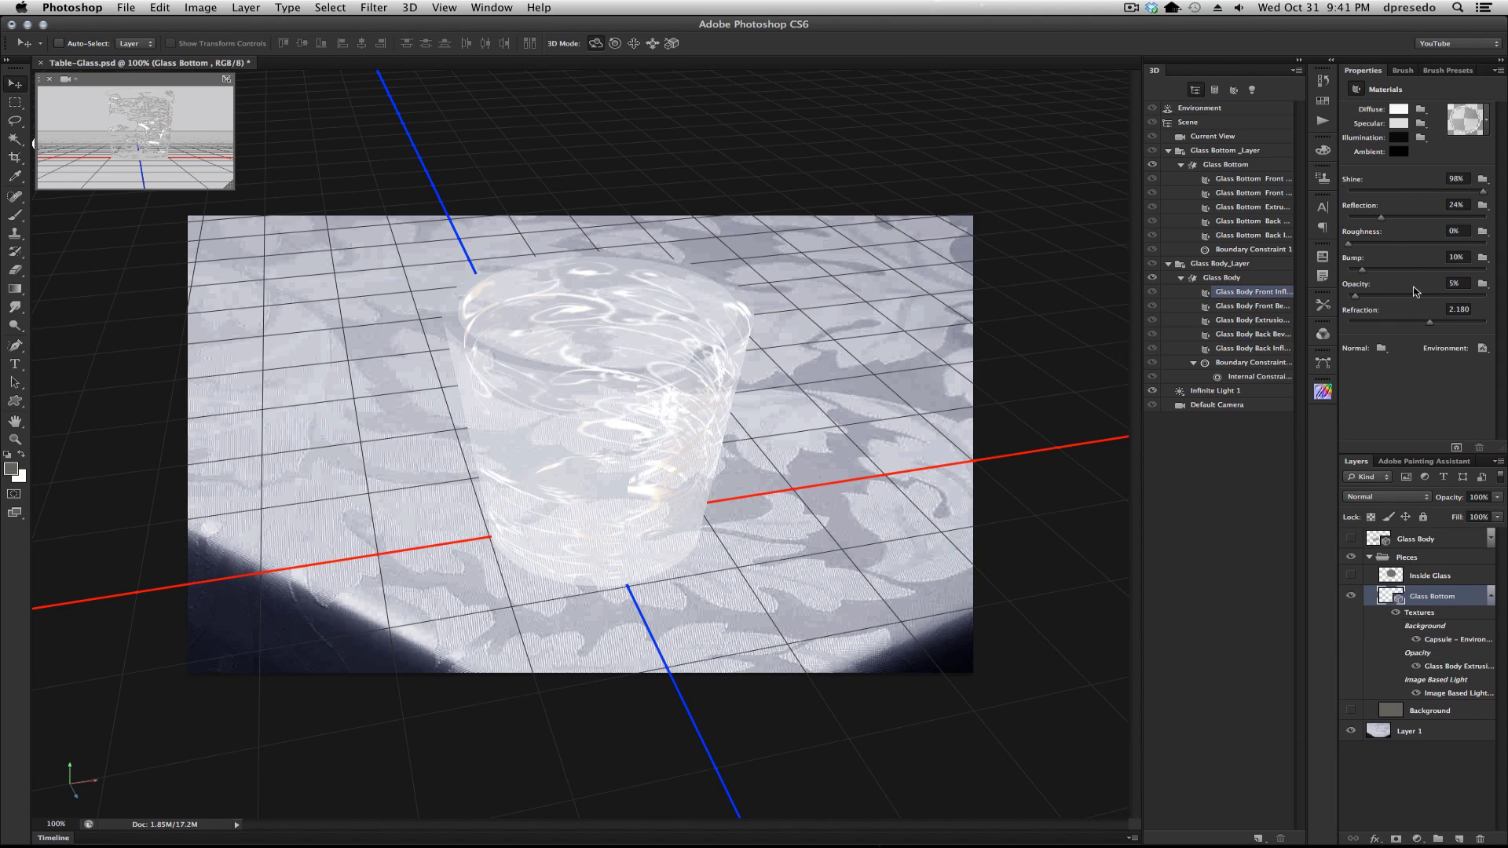
mouse_move(1355, 296)
mouse_down()
mouse_move(1370, 294)
mouse_move(1355, 296)
mouse_up()
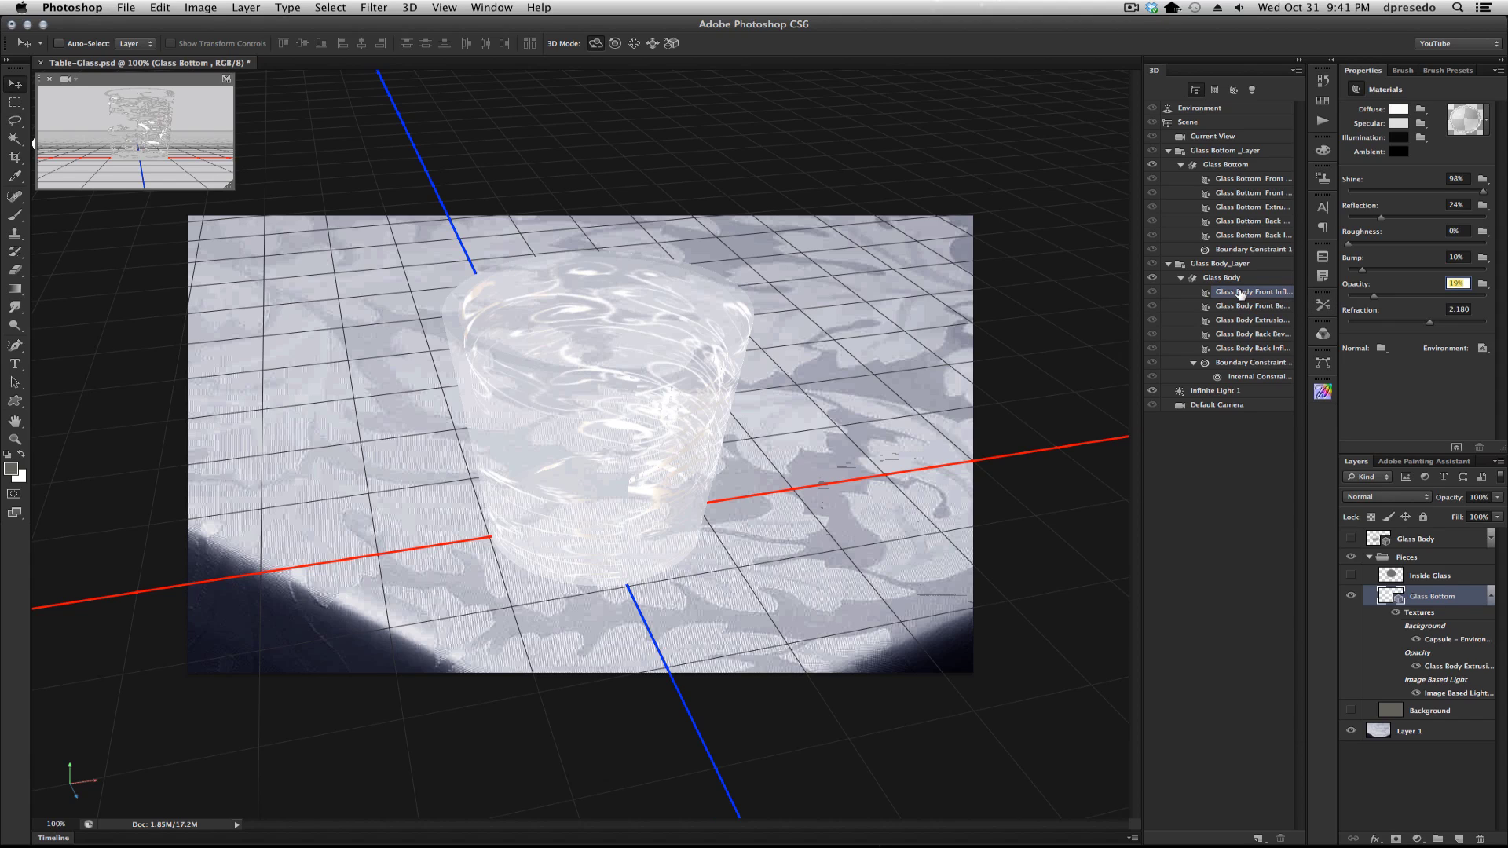
Step: Select all five Glass Bottom materials and raise their opacity
click(1237, 180)
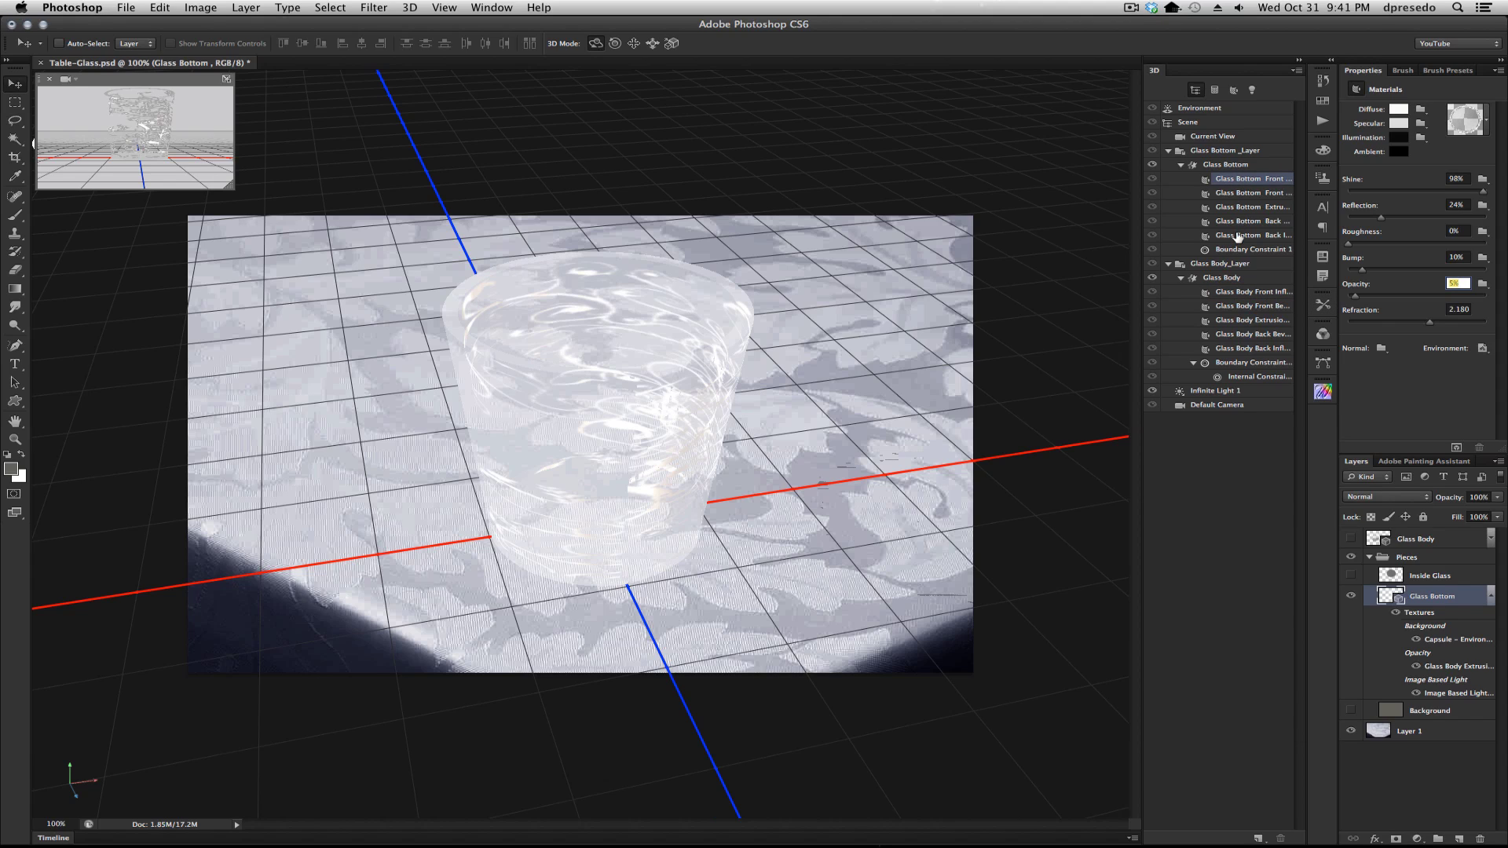
shift+click(1237, 236)
drag(1355, 296, 1373, 299)
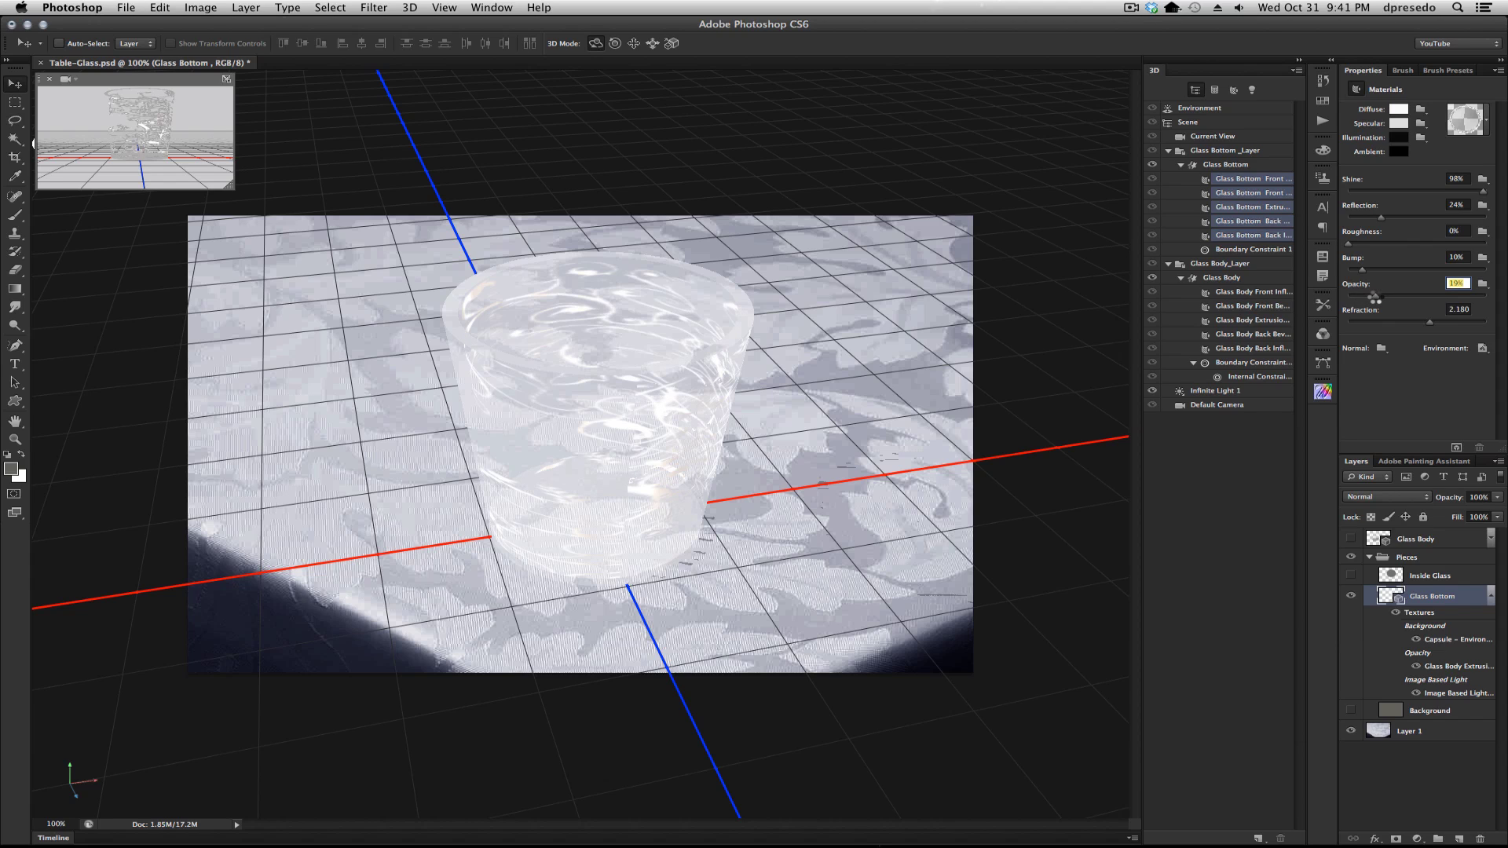
Step: Render, set Ground Plane Shadows opacity to 100%, then render again from Current View
click(1457, 447)
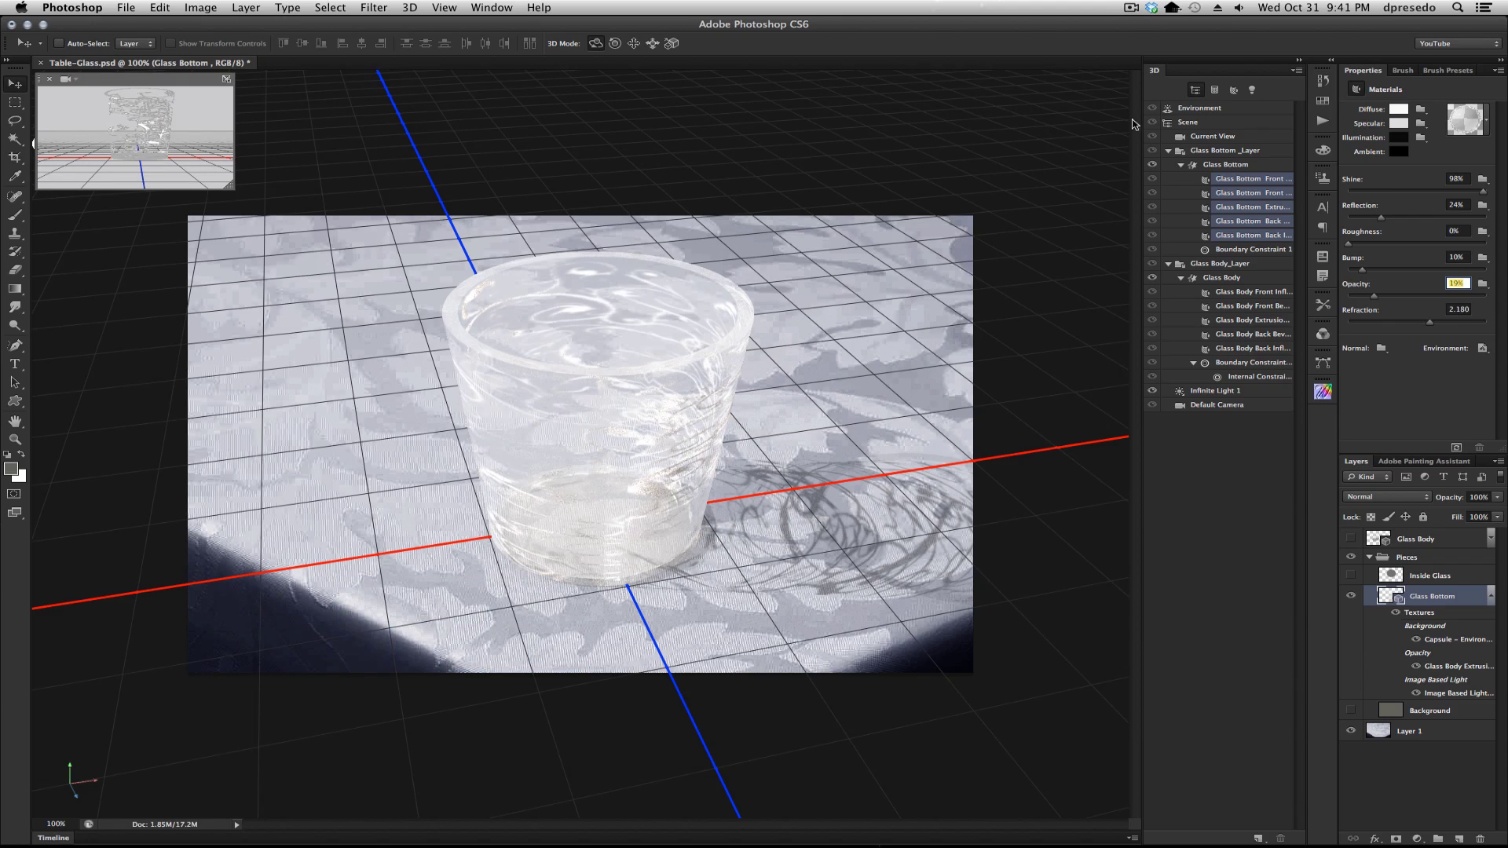
click(1198, 110)
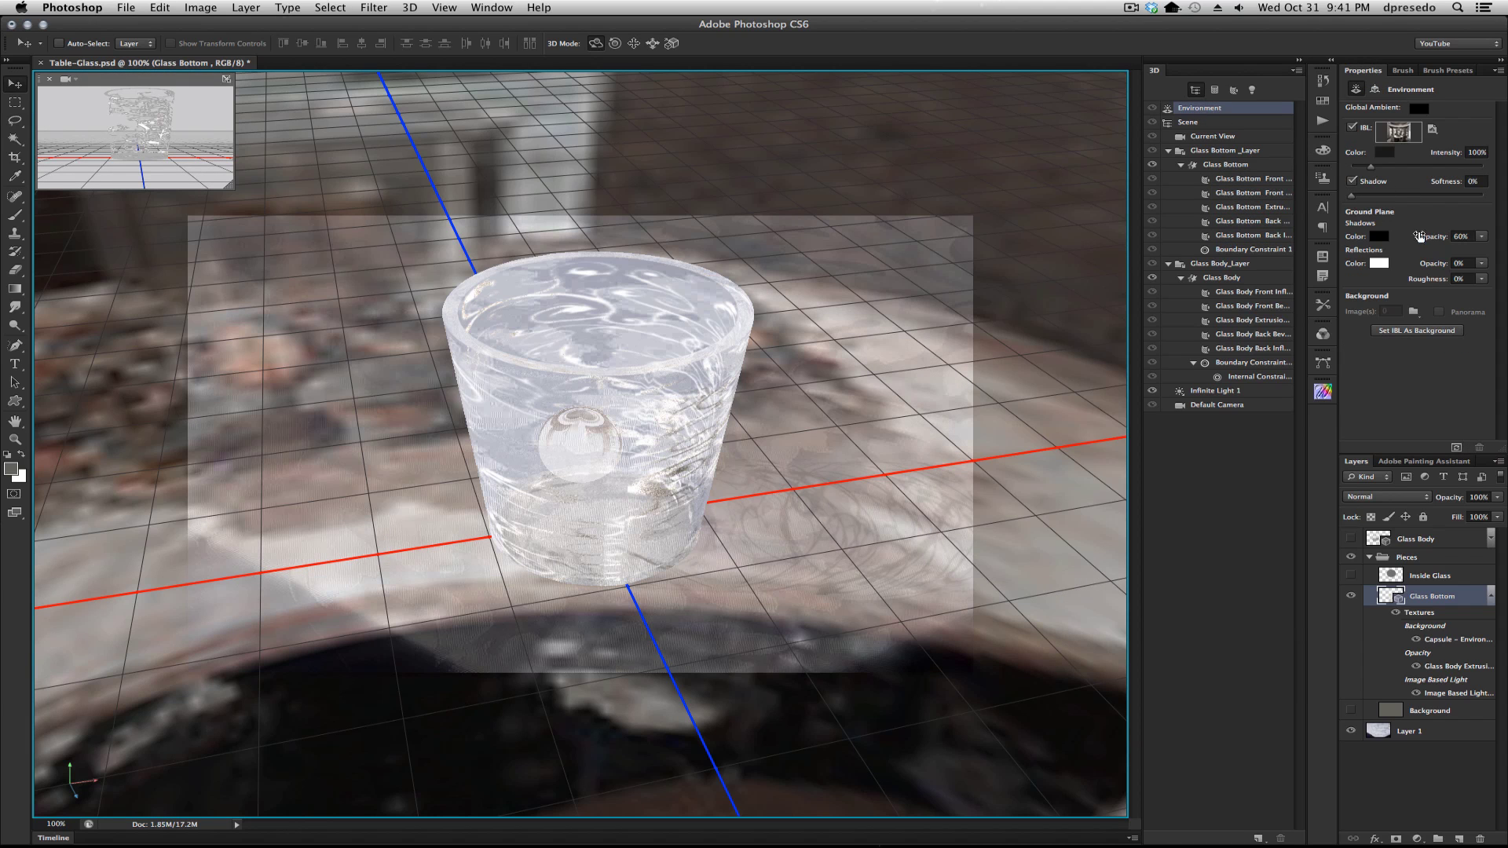
drag(1420, 236, 1451, 236)
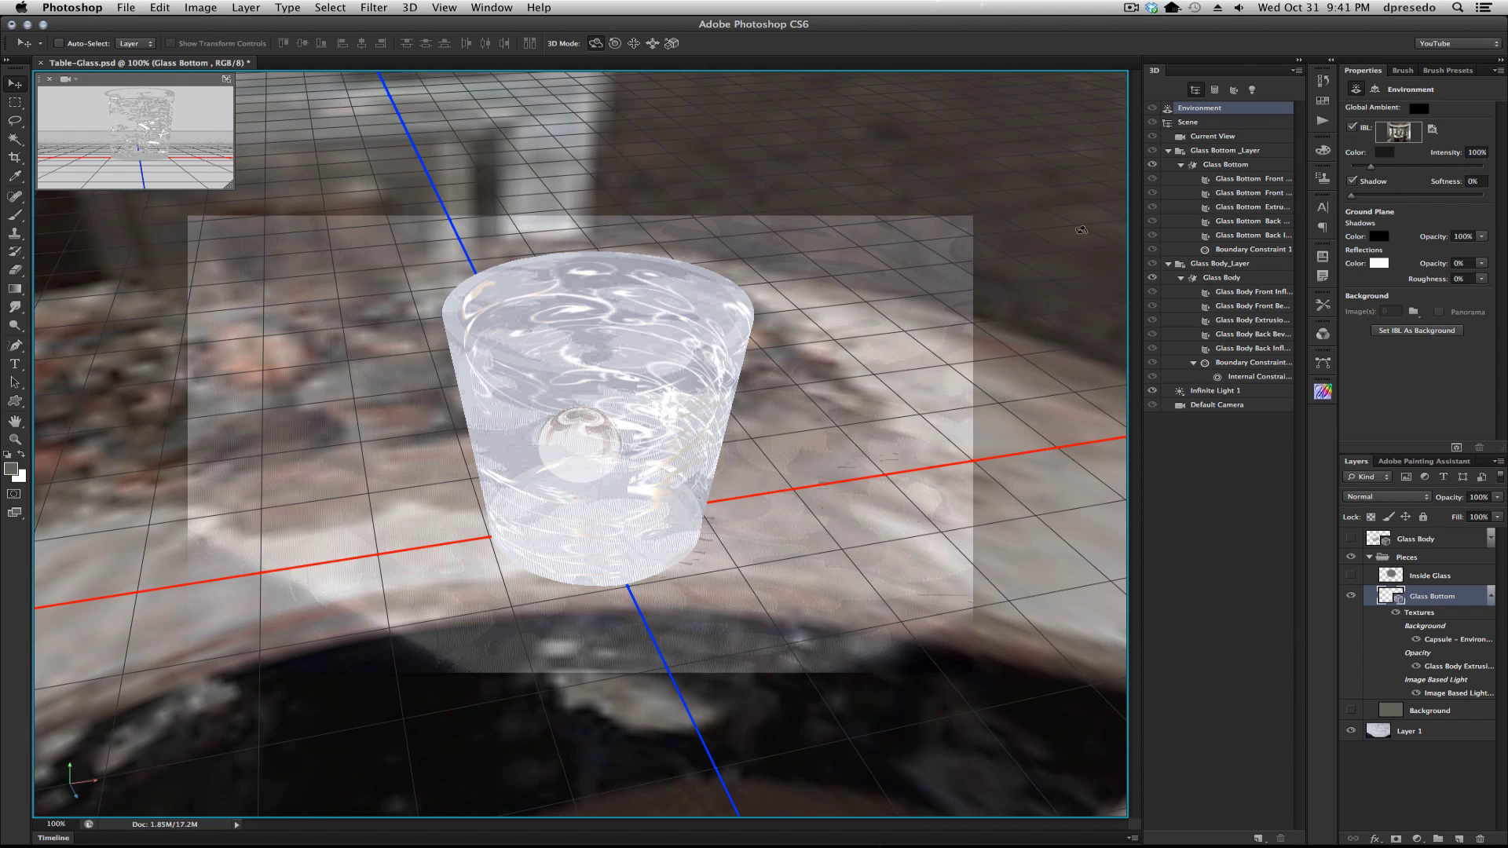
click(1029, 154)
click(1457, 448)
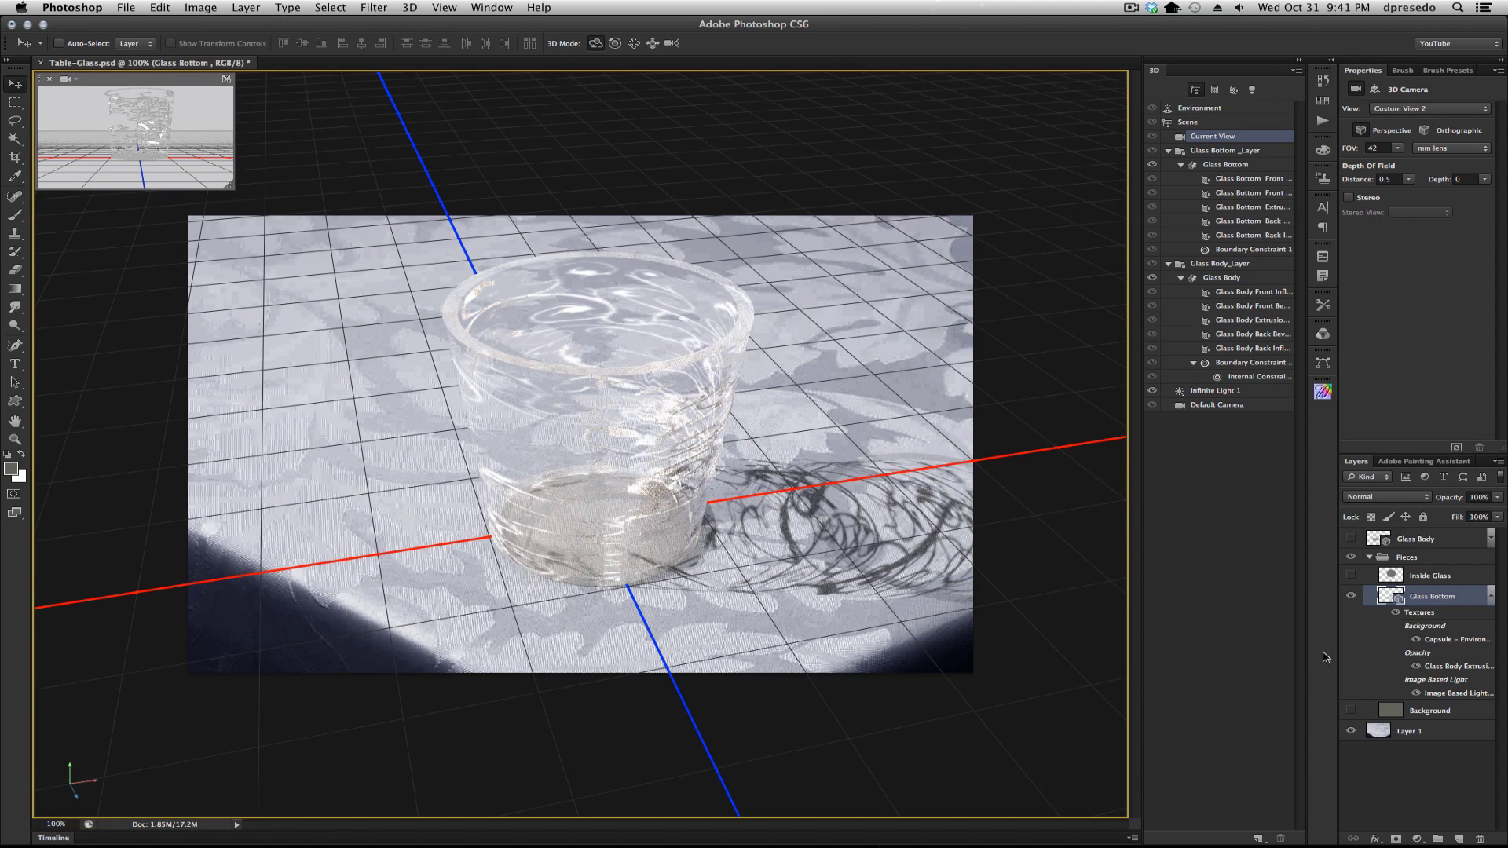
Step: Turn on the grey Background layer's visibility in the Layers panel
click(1351, 710)
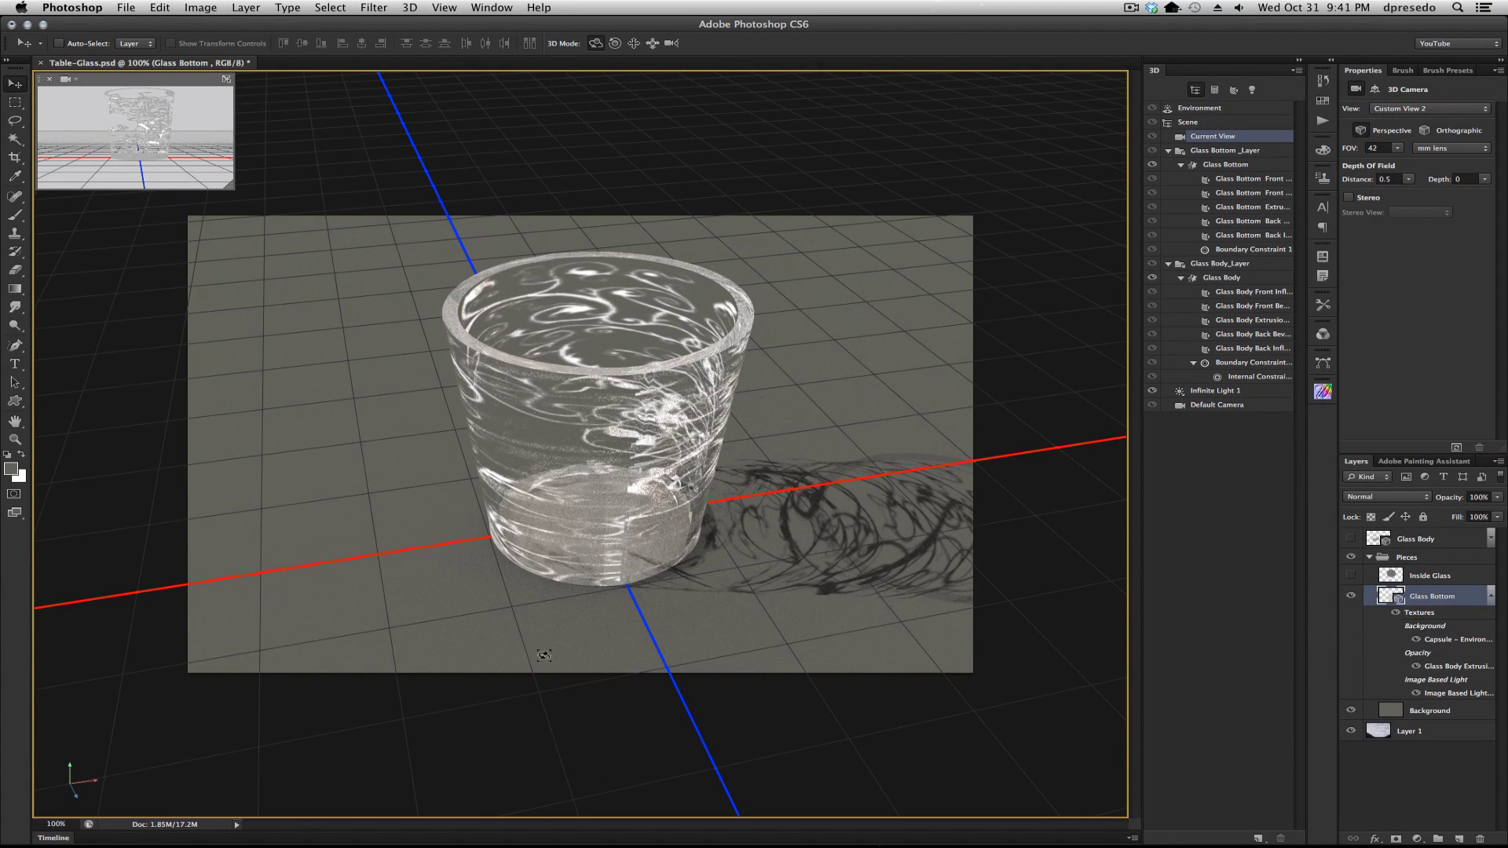